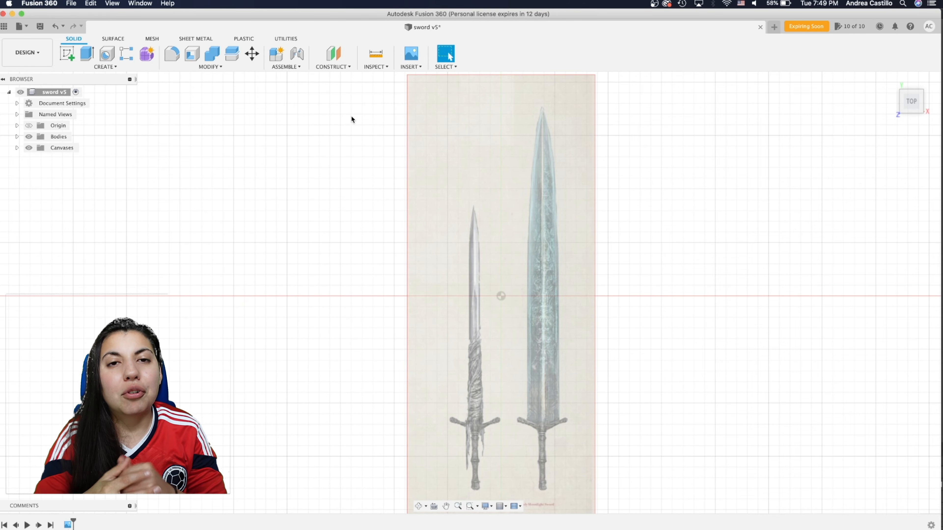
Start a sketch on the top plane and draw a vertical centre line through the large sword and a horizontal line across its guard
click(67, 54)
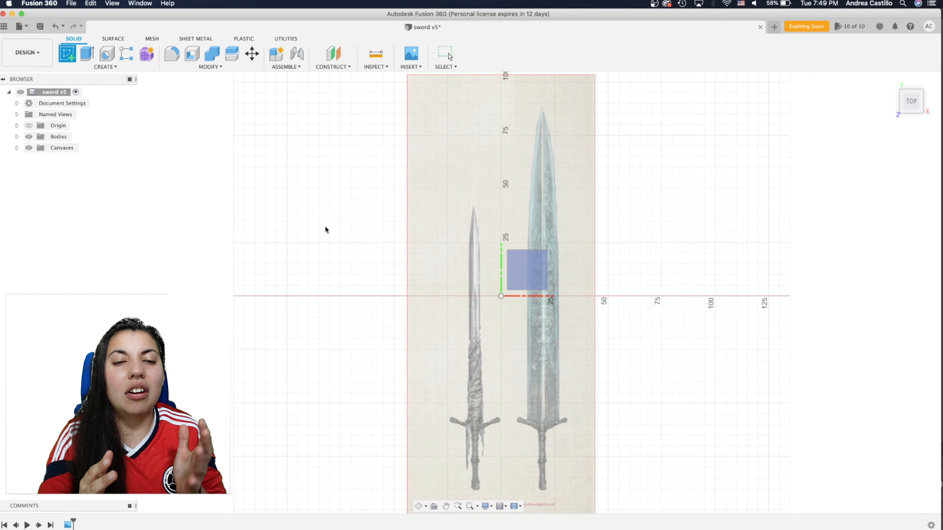
click(533, 263)
key(l)
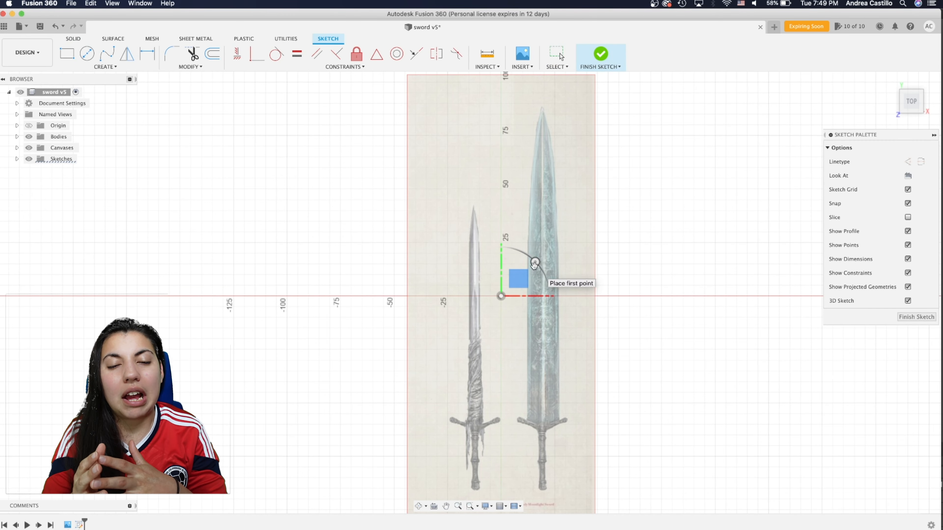
click(543, 103)
click(543, 499)
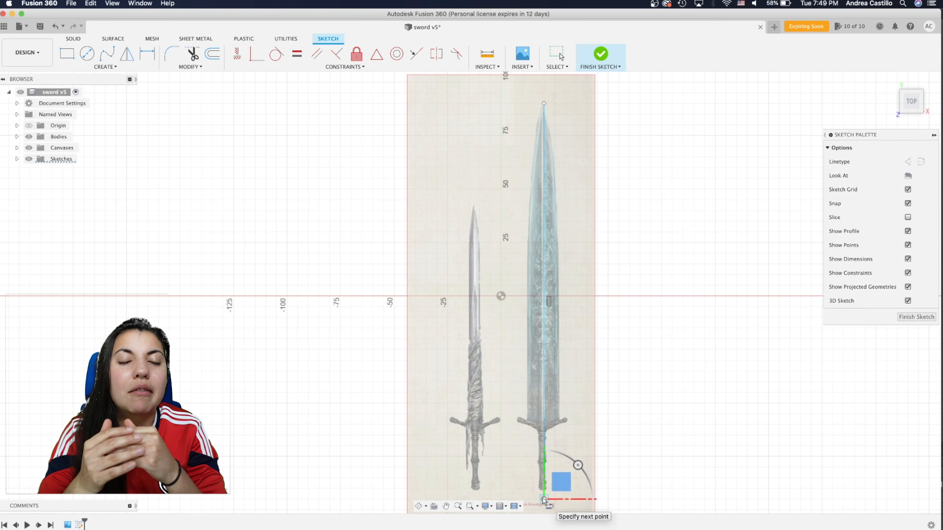
key(Escape)
click(575, 431)
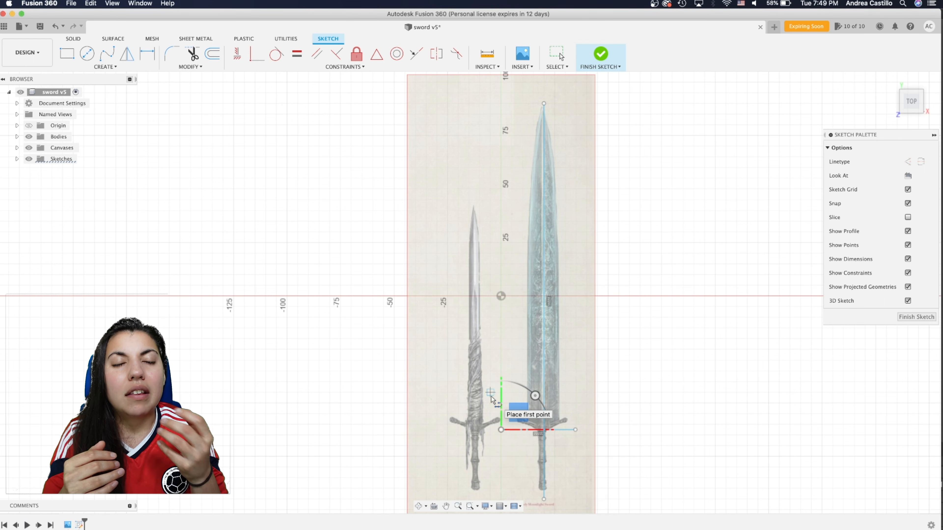
Trace the large sword's left blade edge with a control point spline from the tip down to the horizontal guard line
click(105, 67)
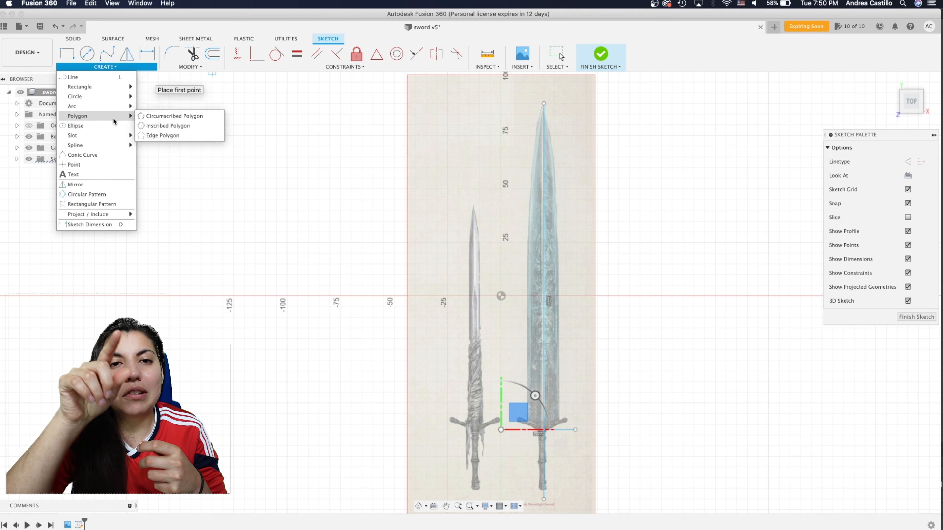
mouse_move(110, 147)
click(163, 155)
click(544, 103)
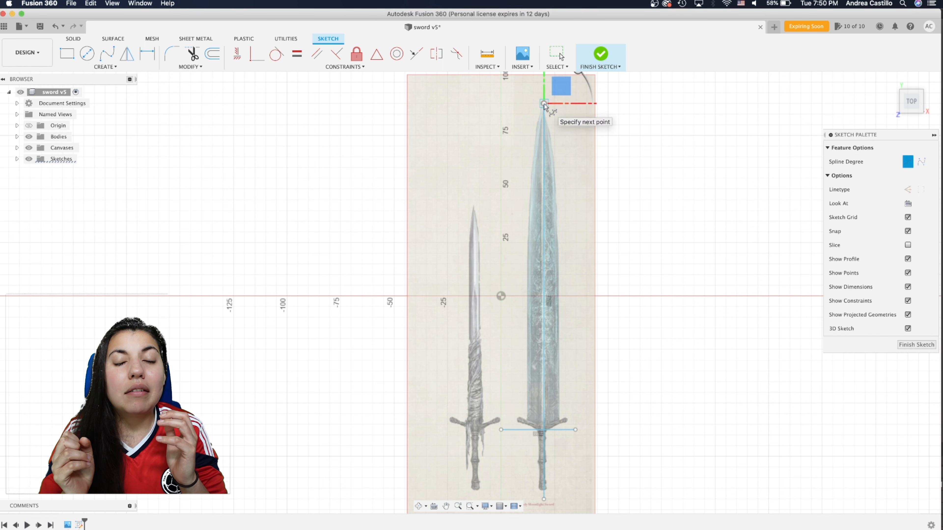
click(528, 167)
click(529, 249)
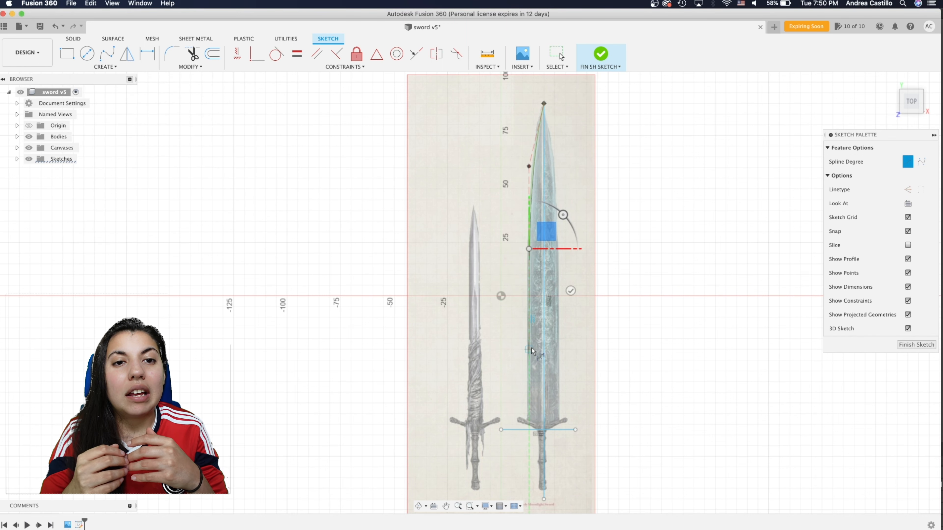
click(529, 350)
click(528, 430)
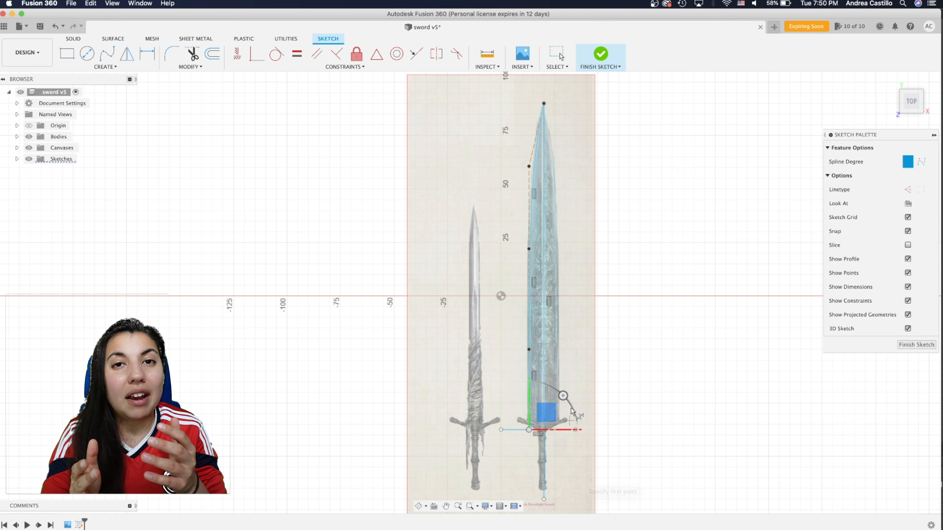
Draw a vertical construction line about 197 mm long upward from the spline's lower end, and finish the sketch
key(l)
click(529, 429)
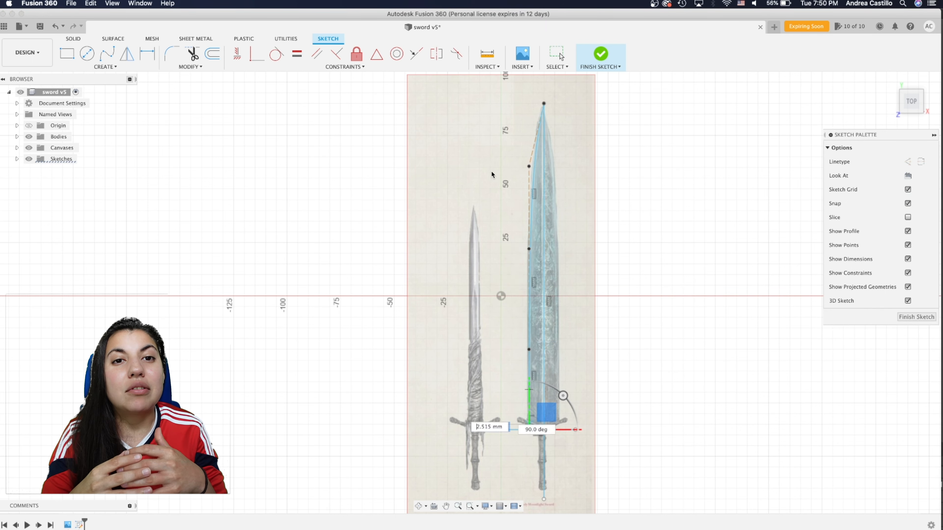
scroll(532, 92, down, 2)
click(513, 104)
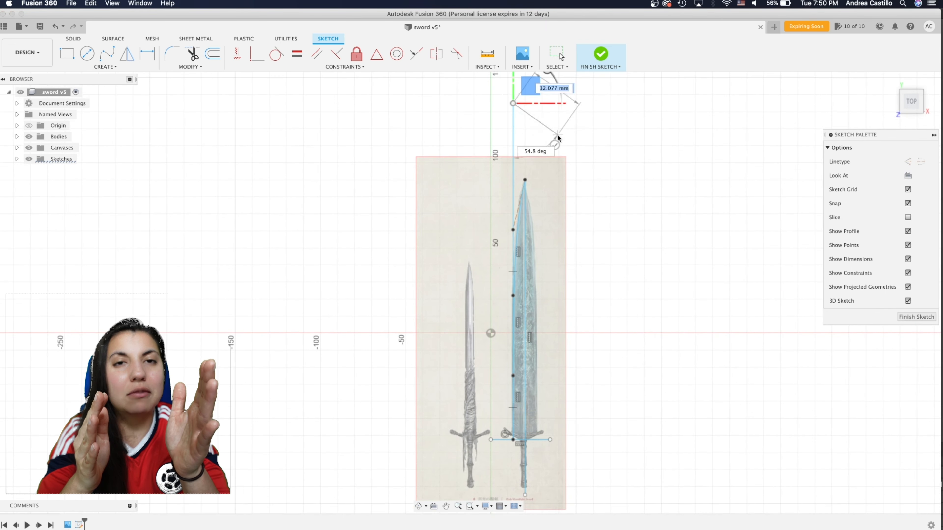
key(Escape)
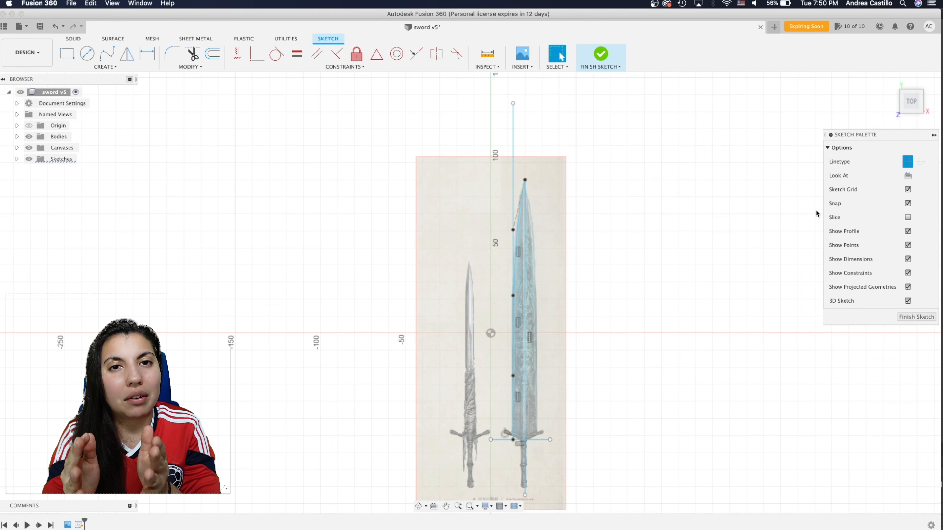
click(914, 318)
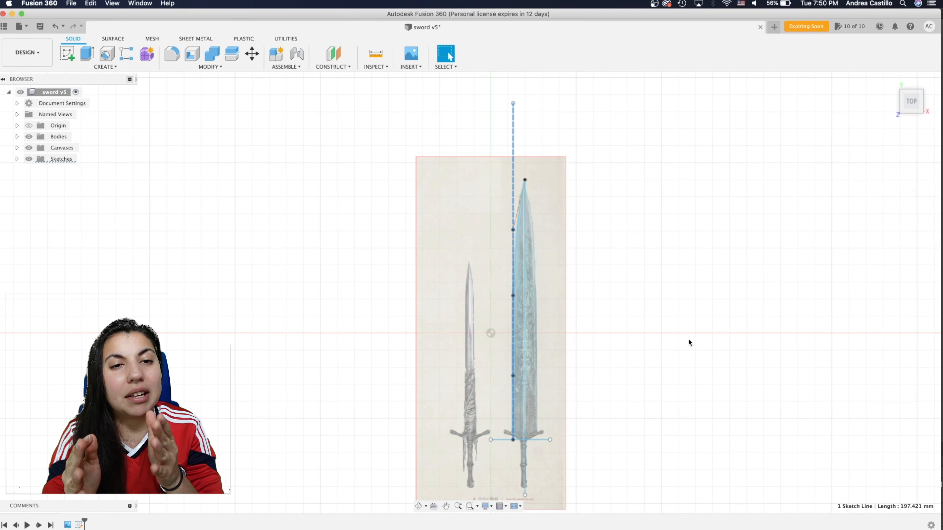
Extrude the left half-blade profile symmetrically with a distance of 5 mm as a new body
scroll(688, 341, up, 5)
key(e)
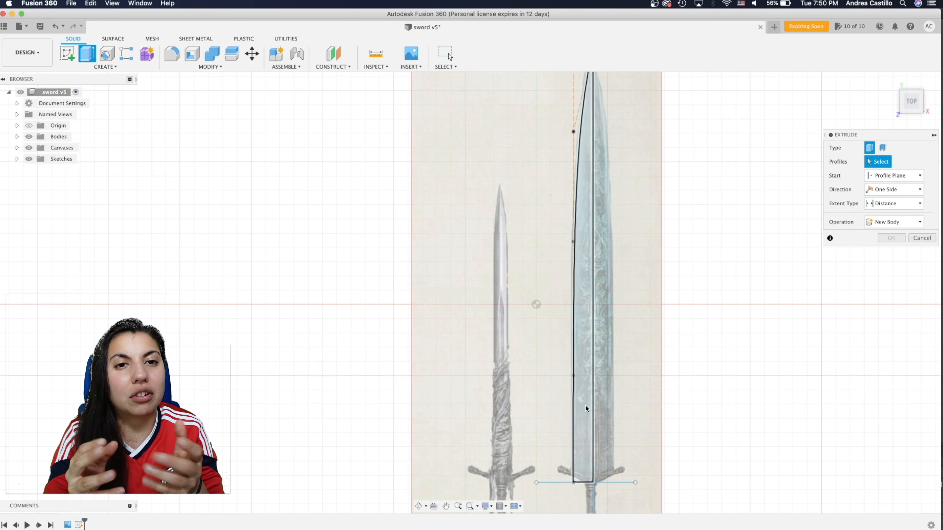
click(583, 289)
click(894, 189)
click(884, 222)
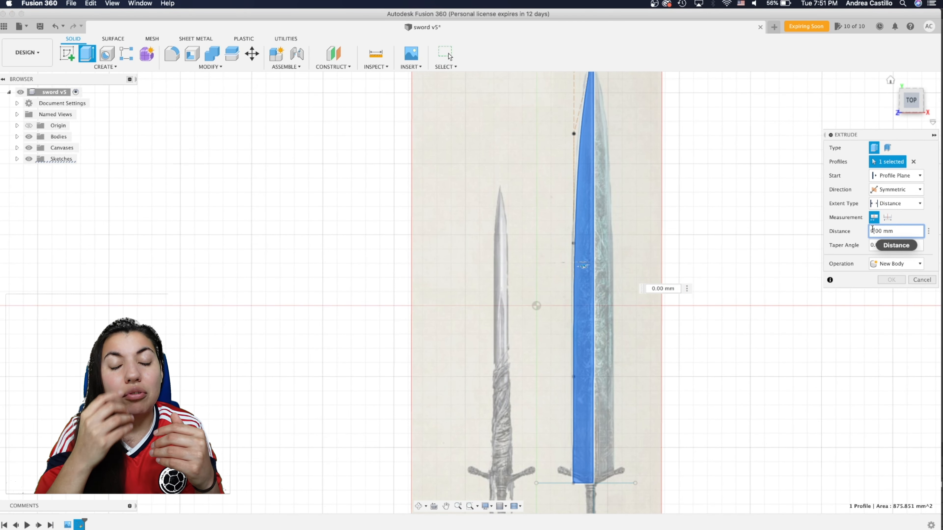
text(5)
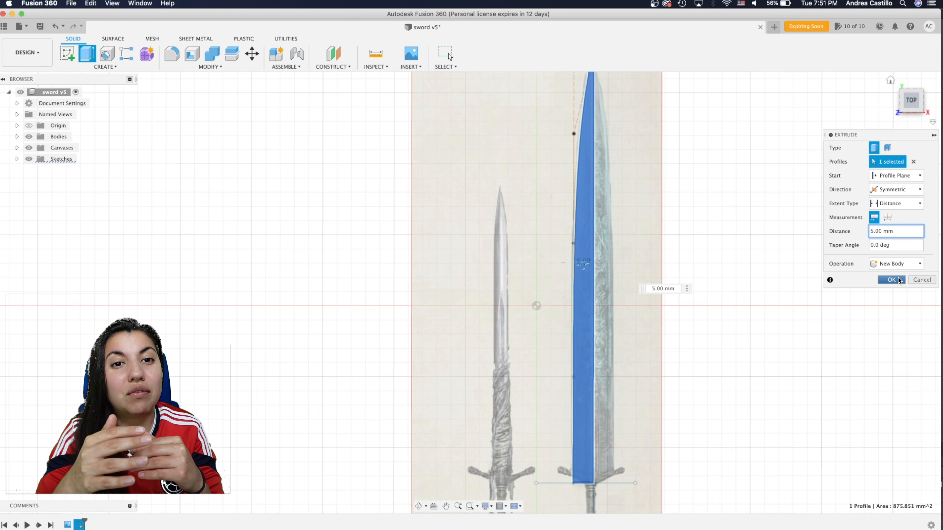
click(898, 280)
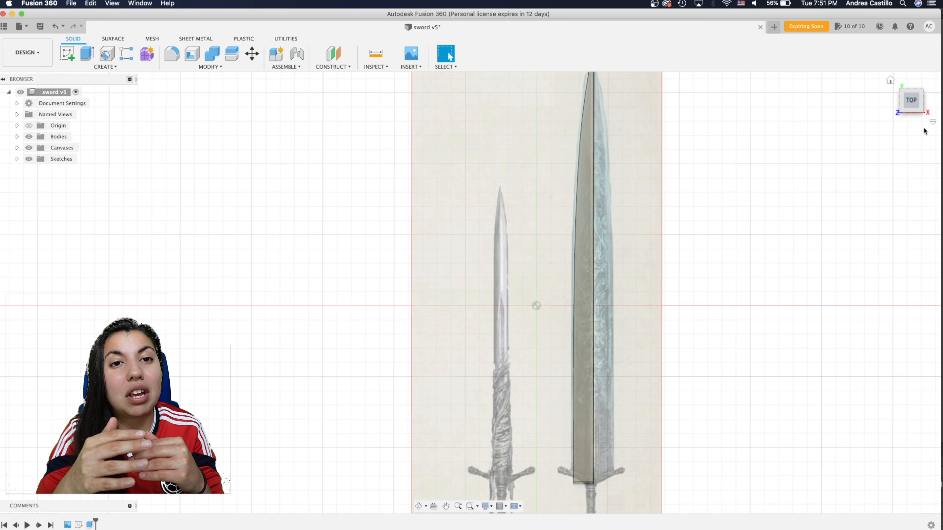
Sketch on the blade's front end face a diagonal from the upper right corner to the left edge's midpoint, plus a horizontal line from there to the origin
click(908, 103)
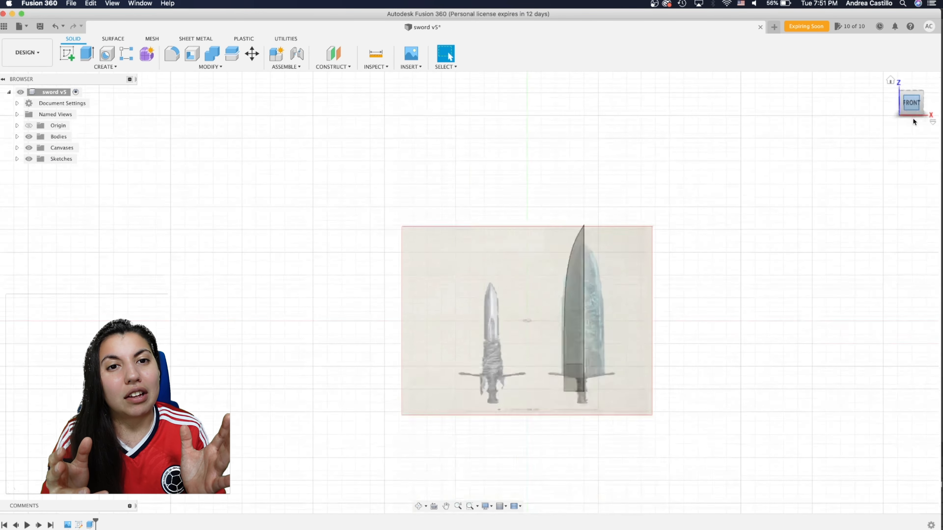
scroll(570, 295, up, 8)
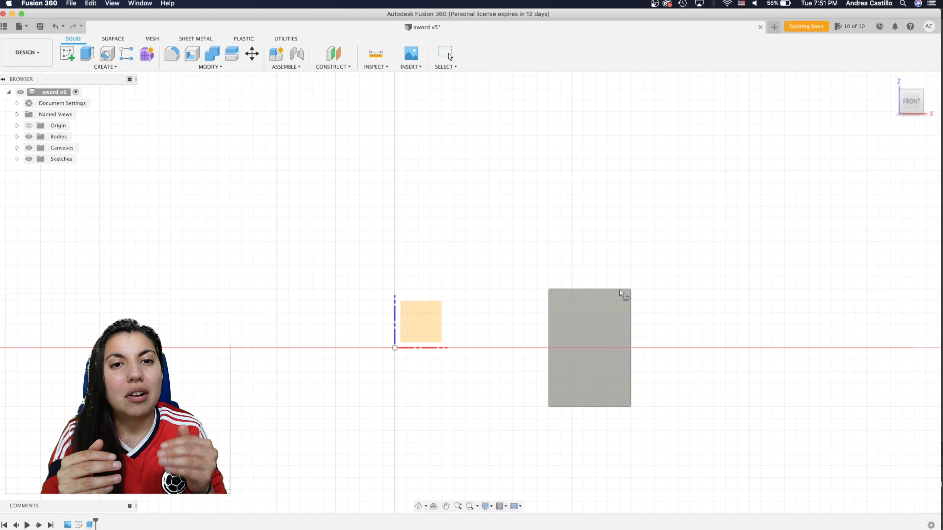
click(564, 323)
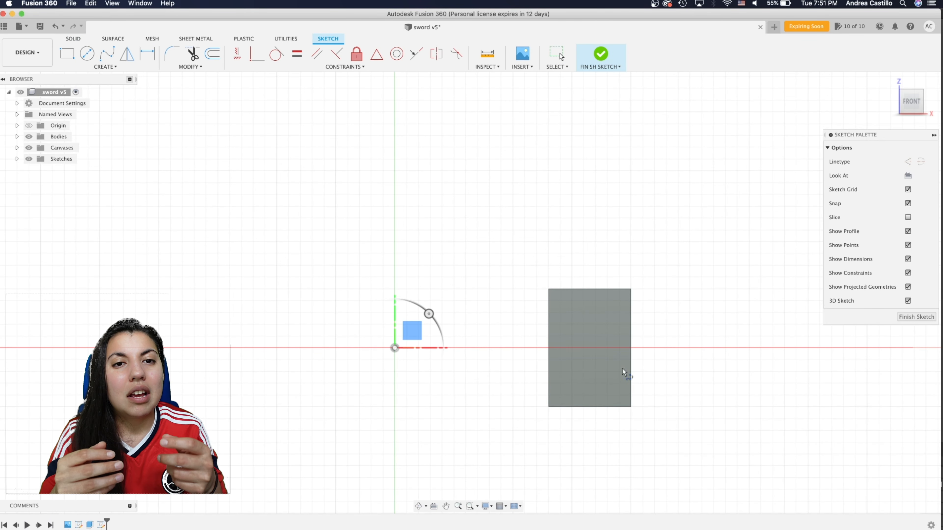
click(631, 289)
click(548, 348)
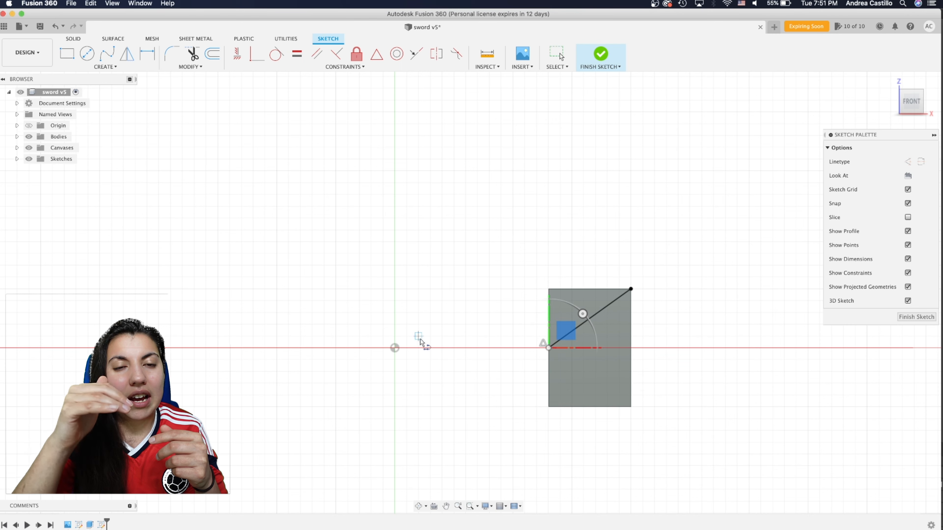
click(549, 348)
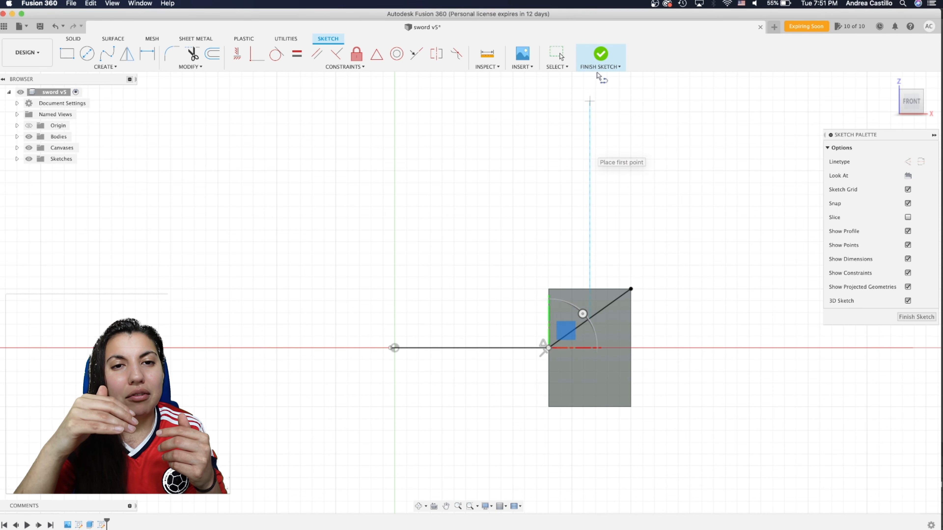
Add a driven angle dimension between the diagonal and the horizontal line
key(d)
click(566, 335)
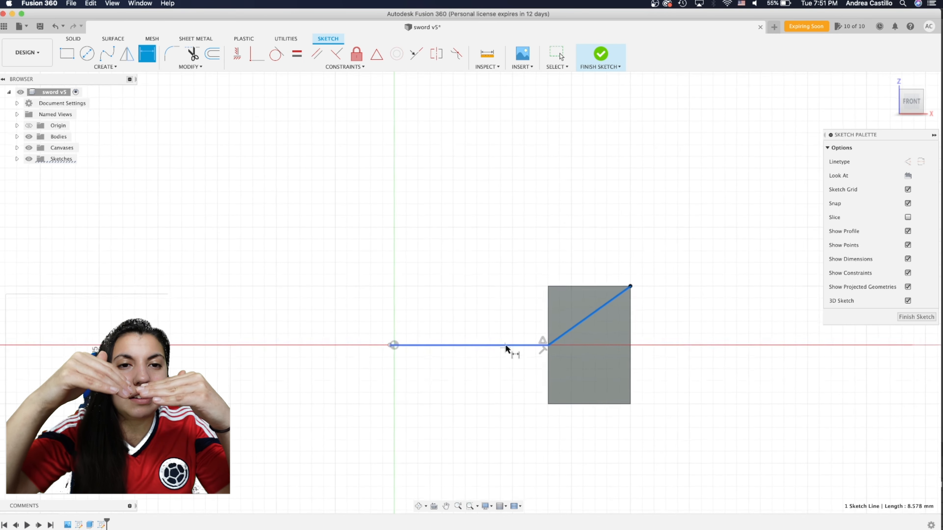
click(507, 345)
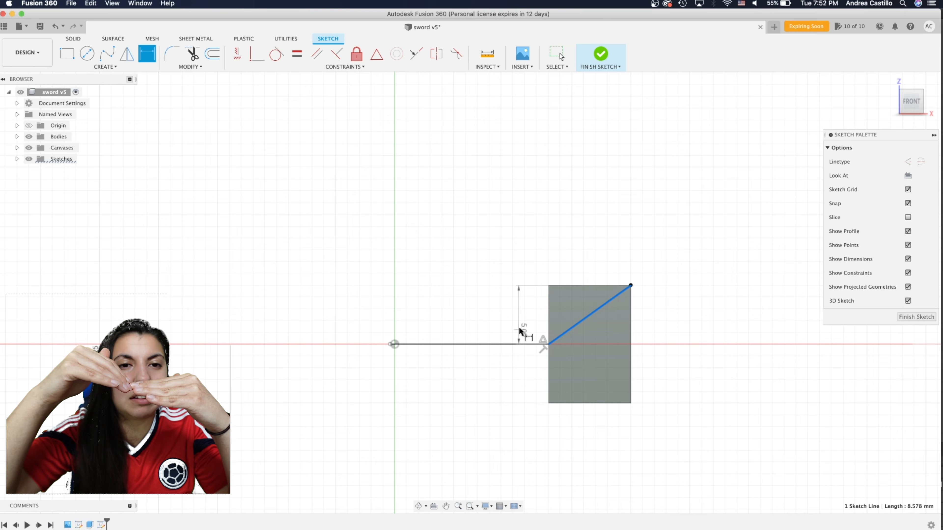
click(521, 315)
key(Return)
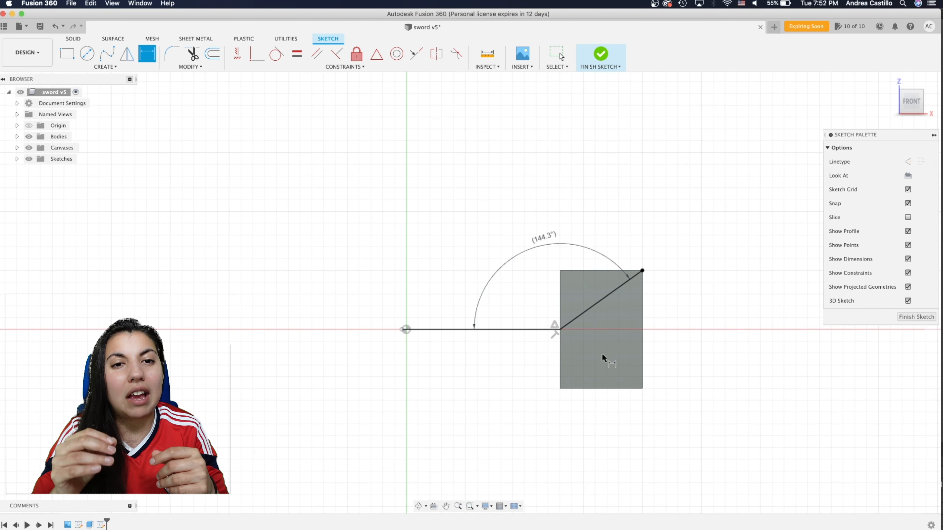
Mirror the diagonal line across the horizontal line and finish the sketch
key(m)
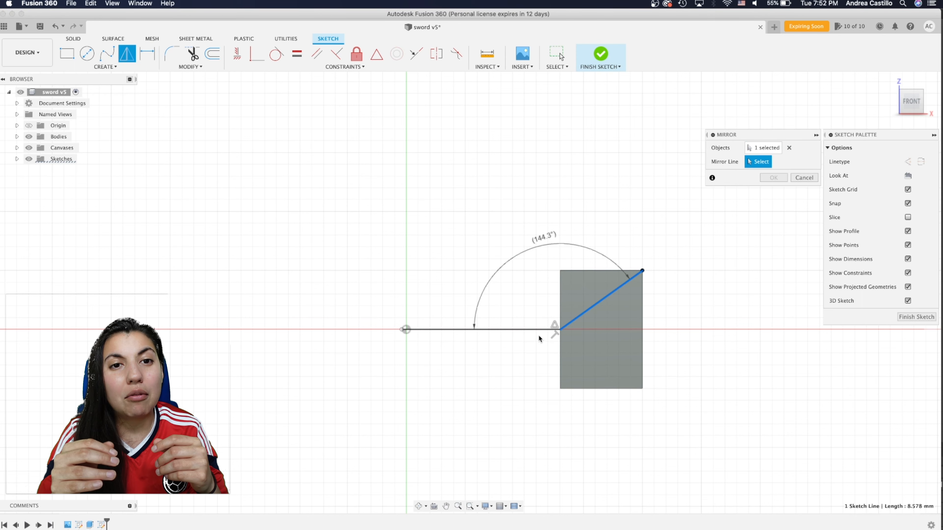
click(542, 329)
click(768, 177)
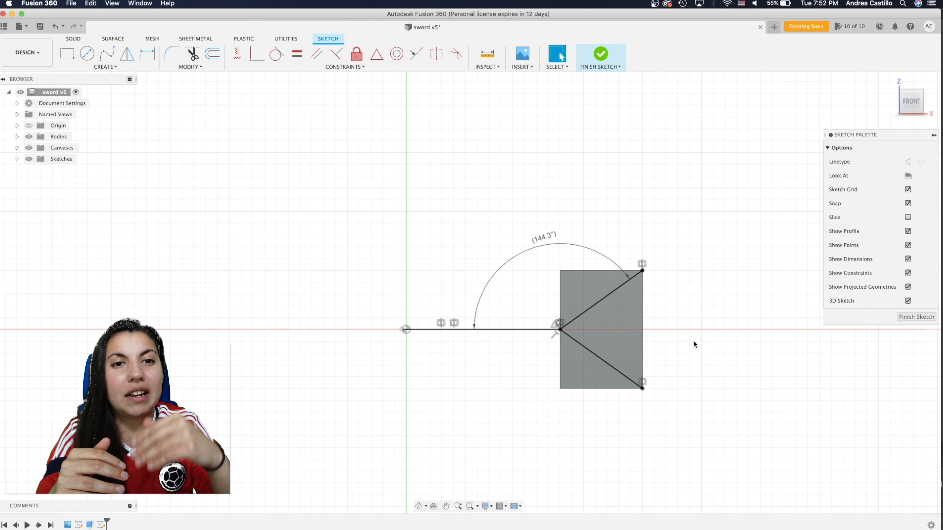
click(915, 317)
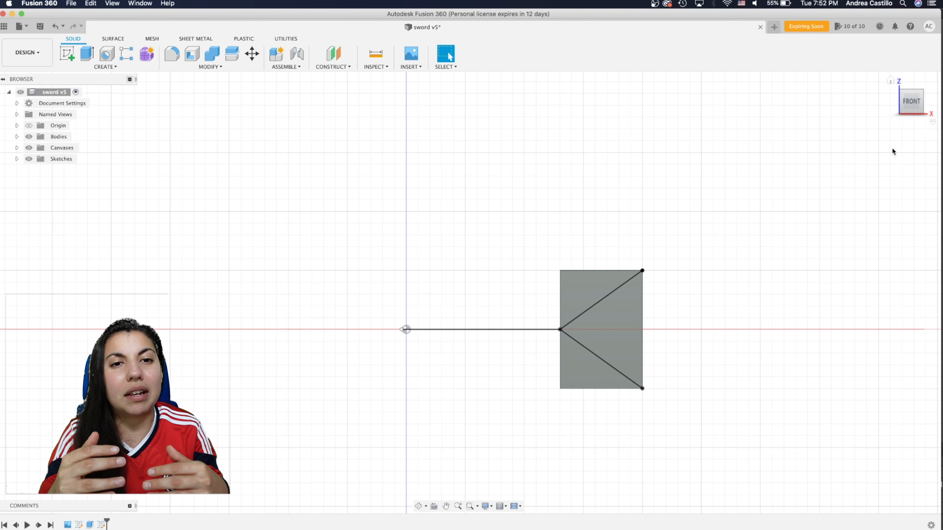
Show the blade outline sketch and cut the two corner triangles away with a single-path perpendicular Sweep along the blade's curved edge, distance 1.00
click(211, 68)
click(76, 136)
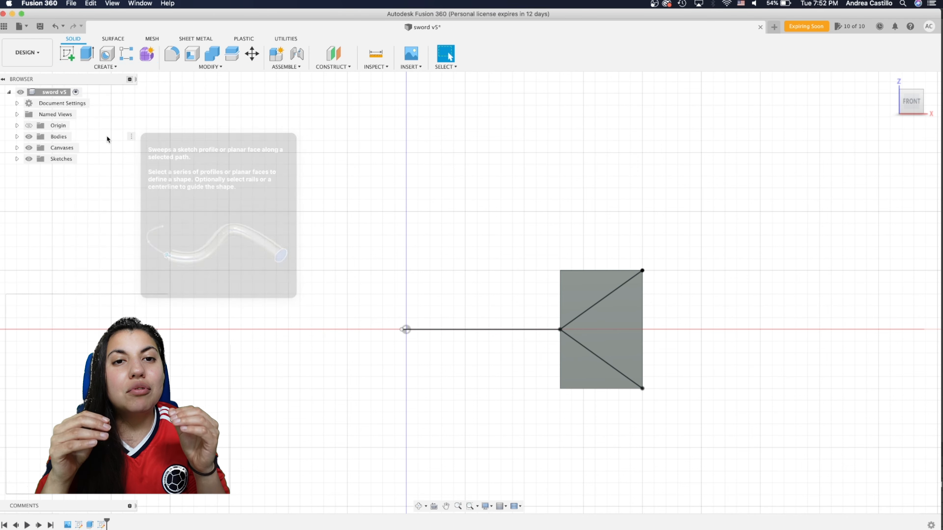
click(577, 294)
click(577, 369)
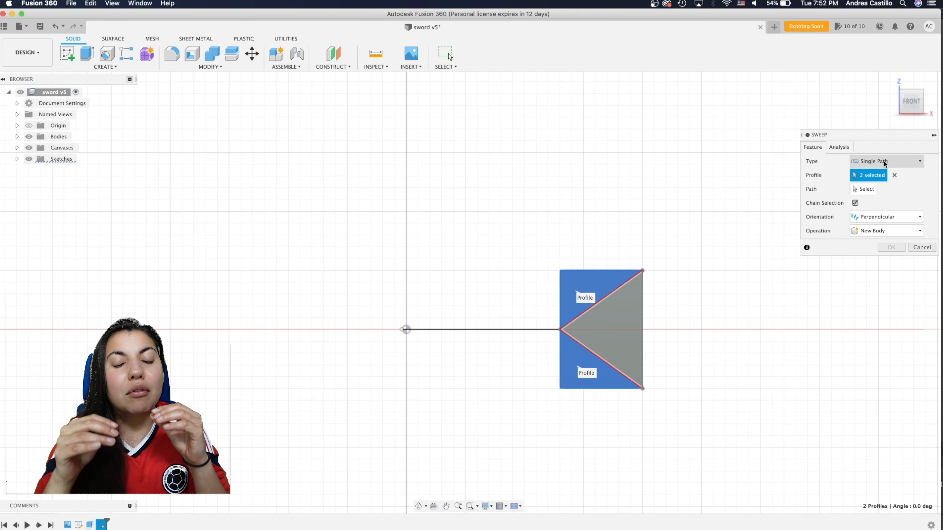
click(912, 97)
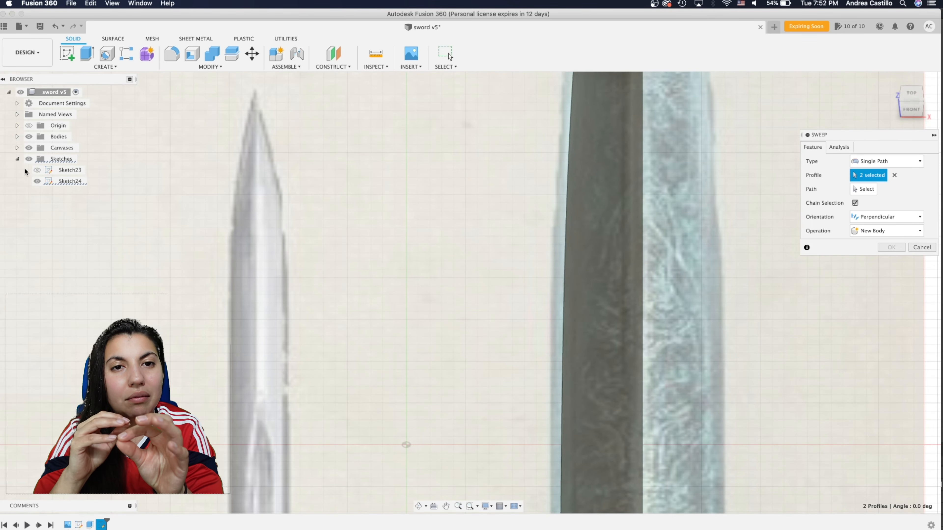
click(37, 169)
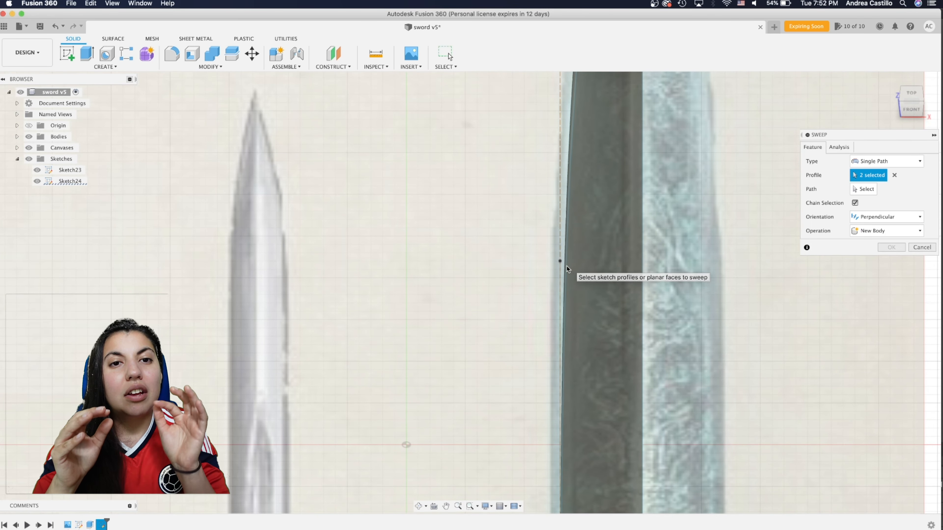
click(567, 277)
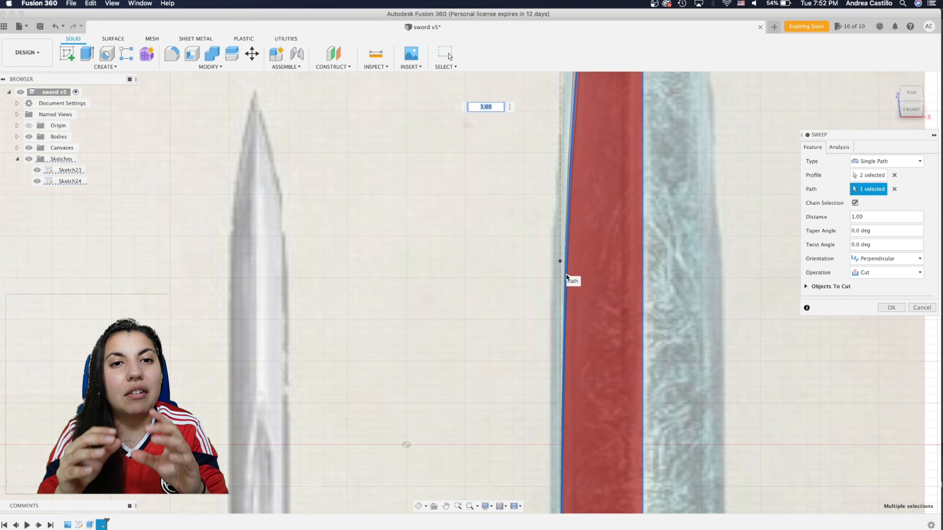
click(911, 108)
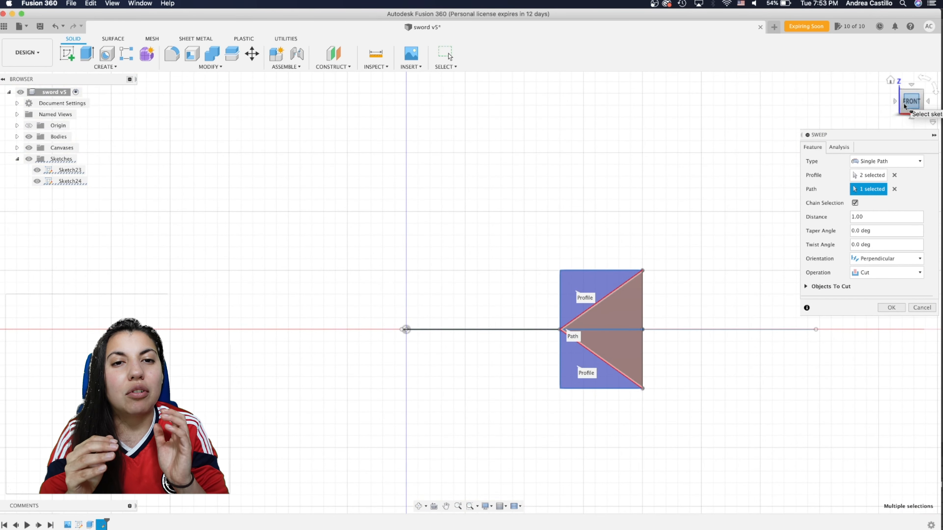
click(901, 106)
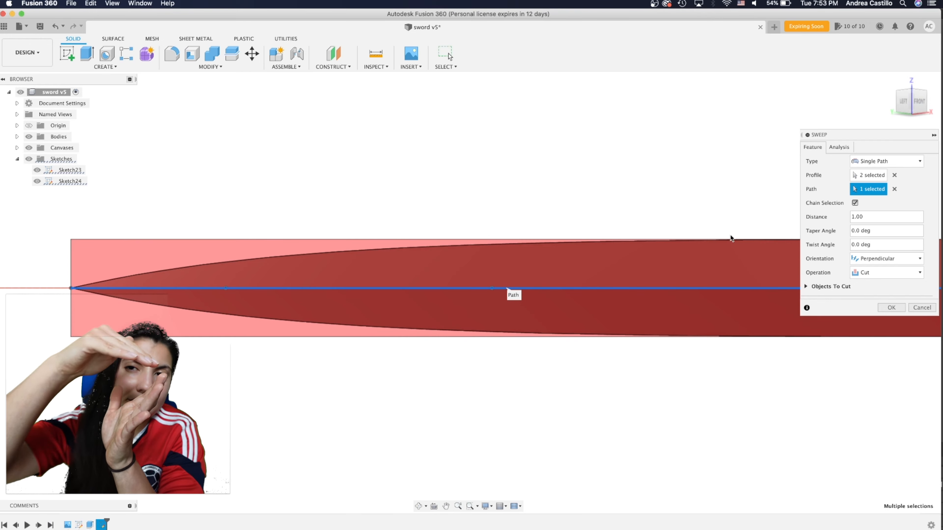
click(898, 311)
drag(910, 103, 907, 109)
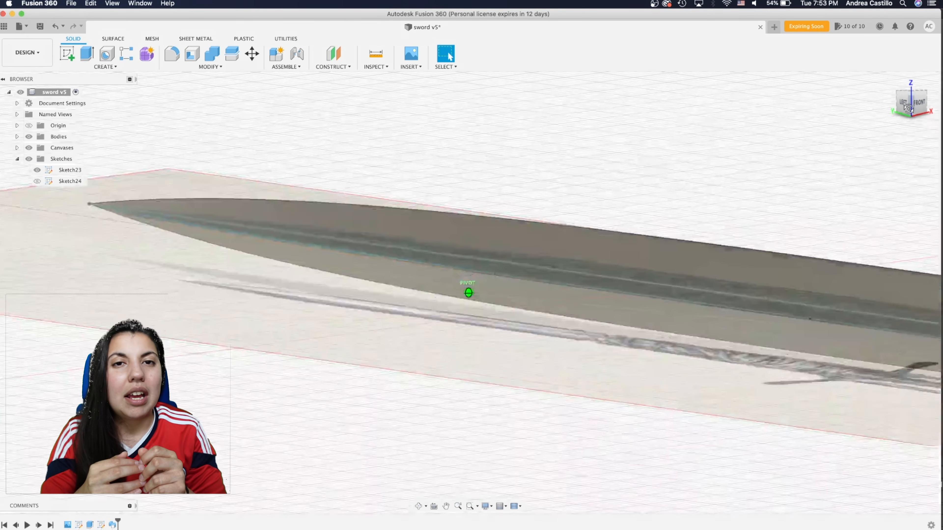
Create a construction plane at 144.3 deg around the sketch line running along the blade's cutting edge
click(910, 91)
click(918, 93)
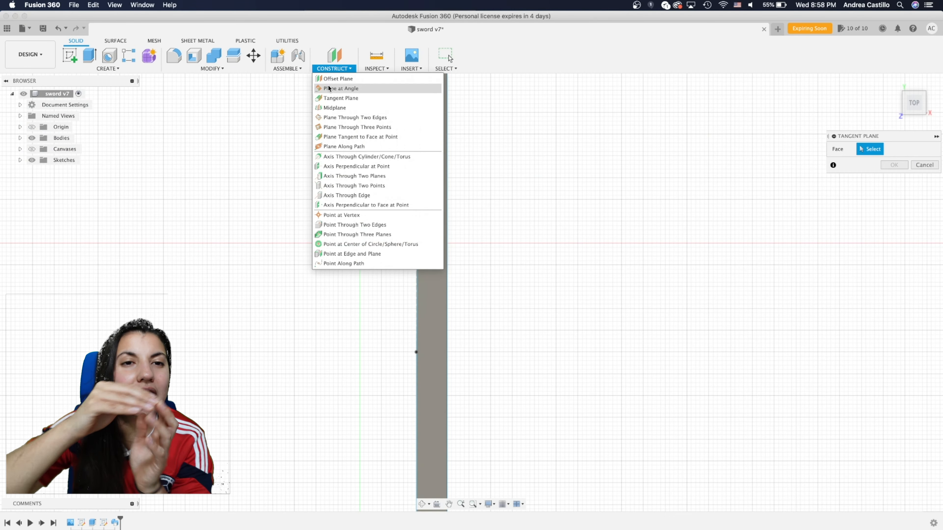
click(328, 85)
click(419, 338)
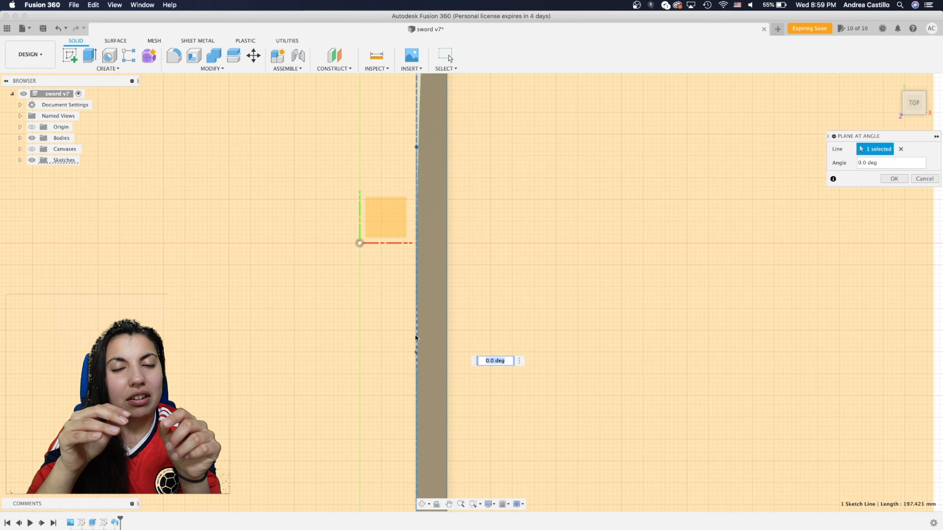
text(144.3)
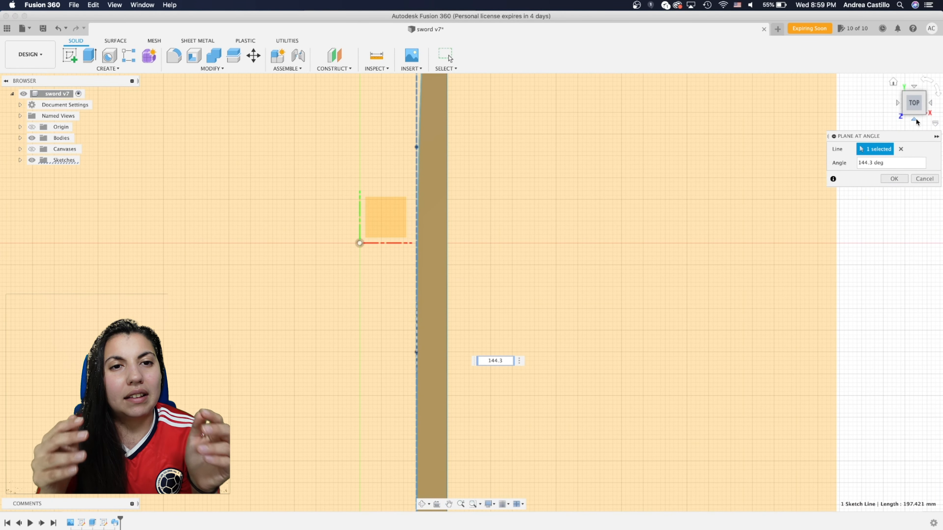
click(915, 120)
click(893, 179)
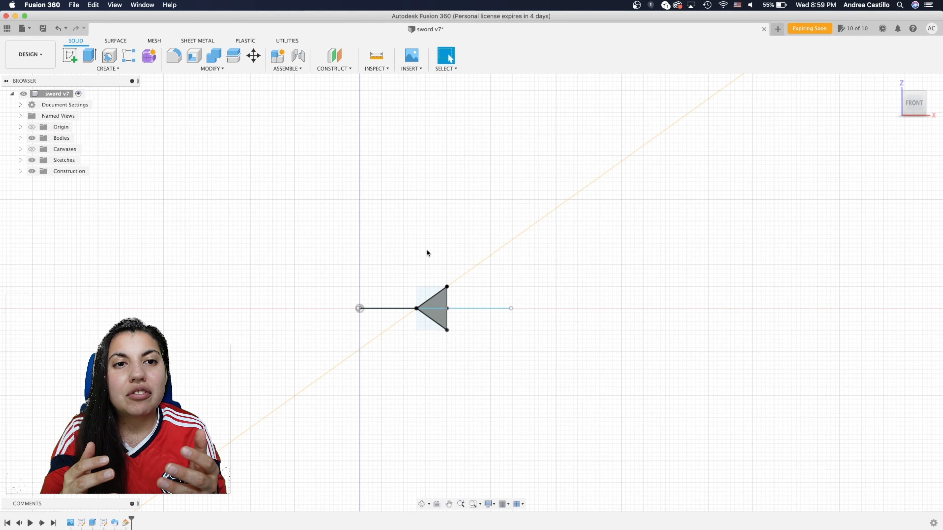
Start a sketch on the angled plane and project the blade's upper bevel face into it
scroll(482, 277, up, 5)
click(913, 96)
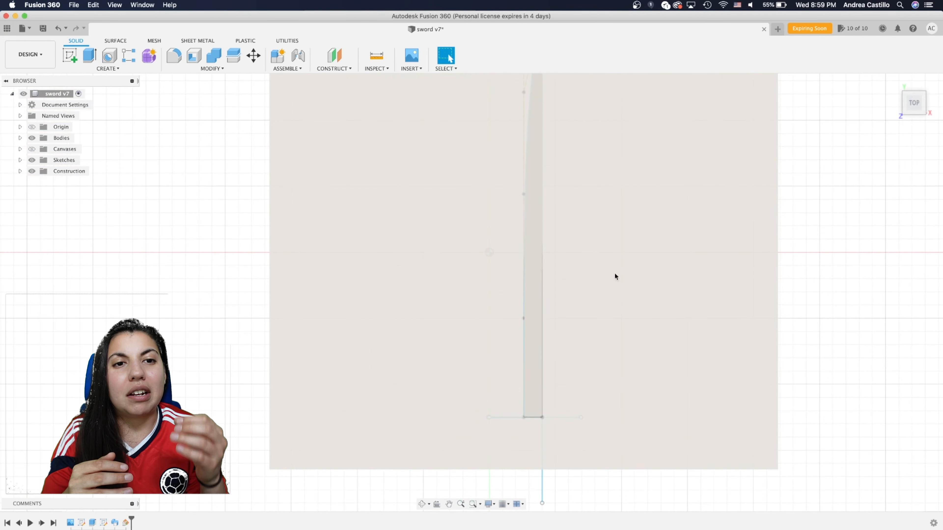
click(393, 326)
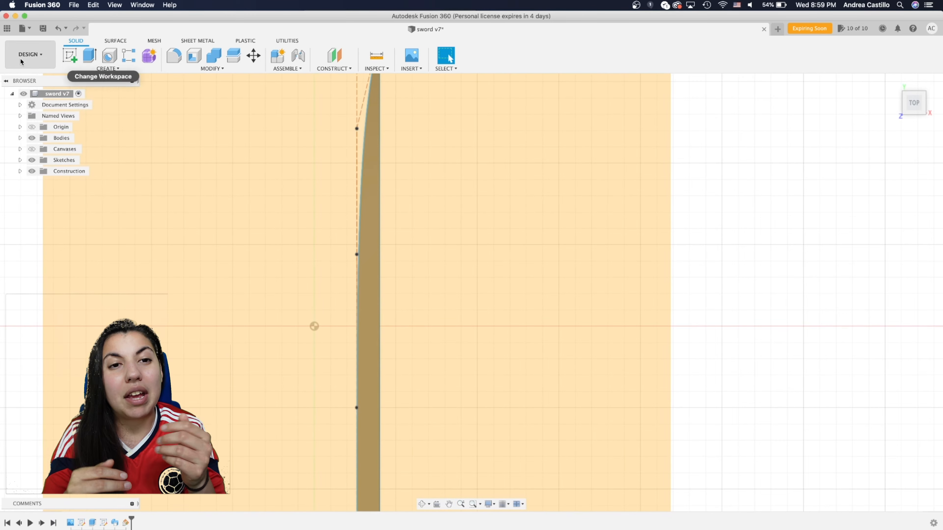
click(69, 56)
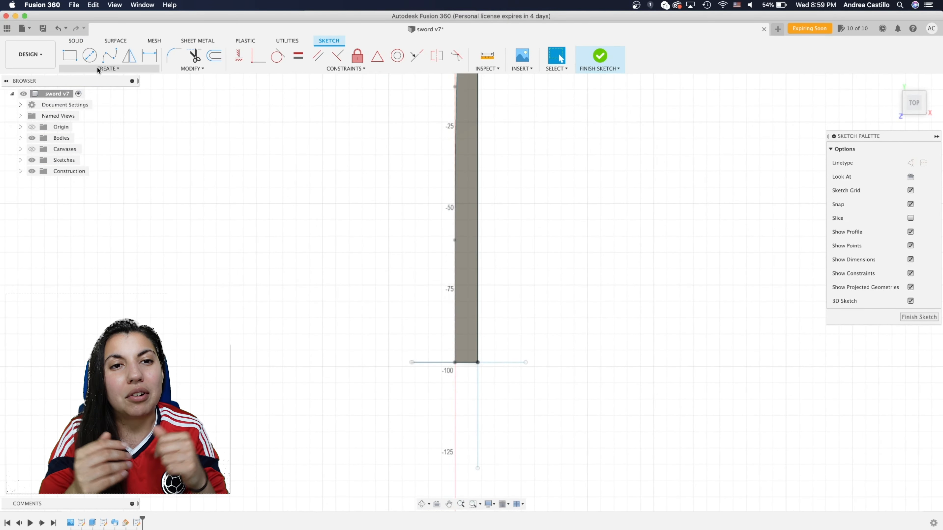
click(99, 69)
mouse_move(111, 214)
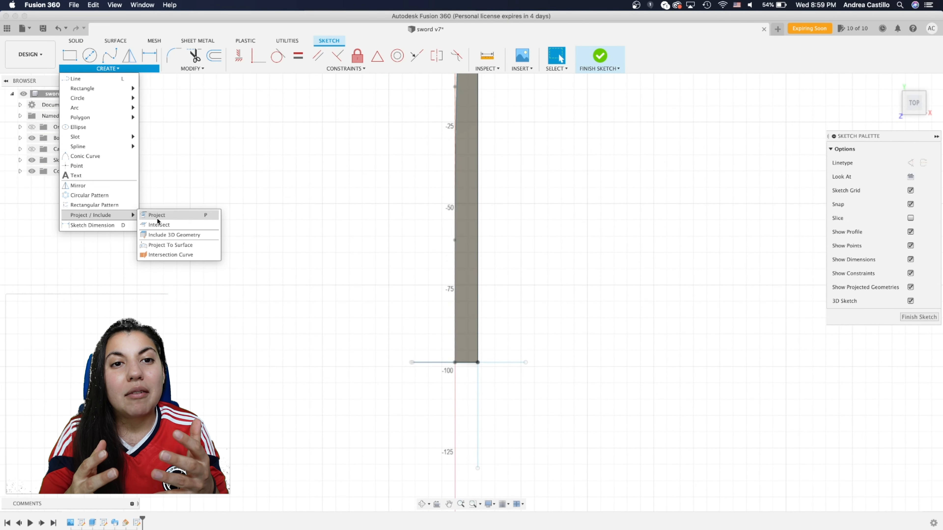
click(158, 217)
click(469, 268)
scroll(469, 274, up, 5)
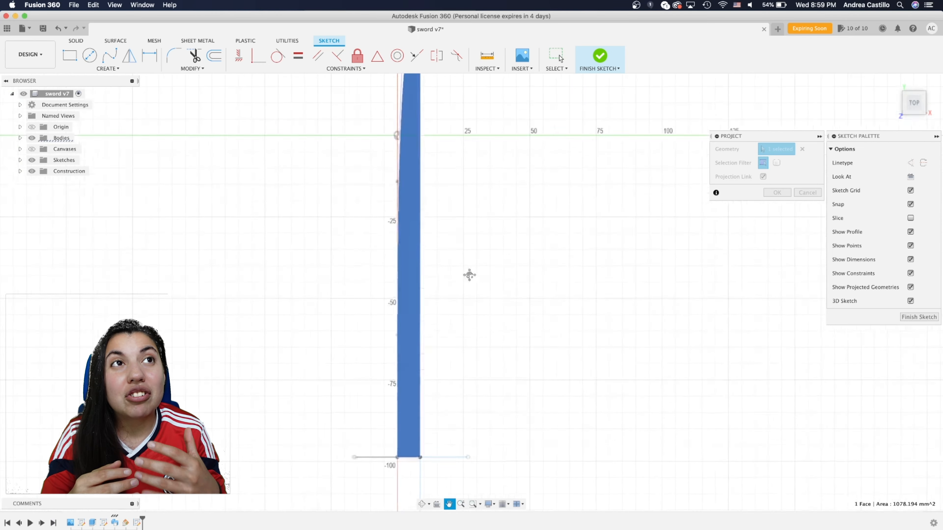
middle_drag(469, 275, 444, 321)
click(775, 193)
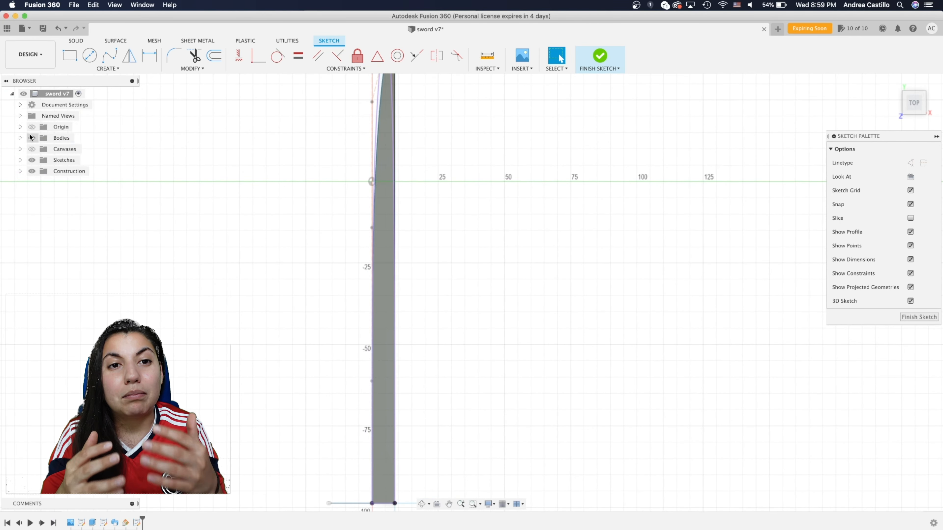
Hide the bodies and draw a three-point fit point spline about 20 mm long, curving from the blade's base across its cutting edge
click(31, 138)
scroll(181, 173, down, 1)
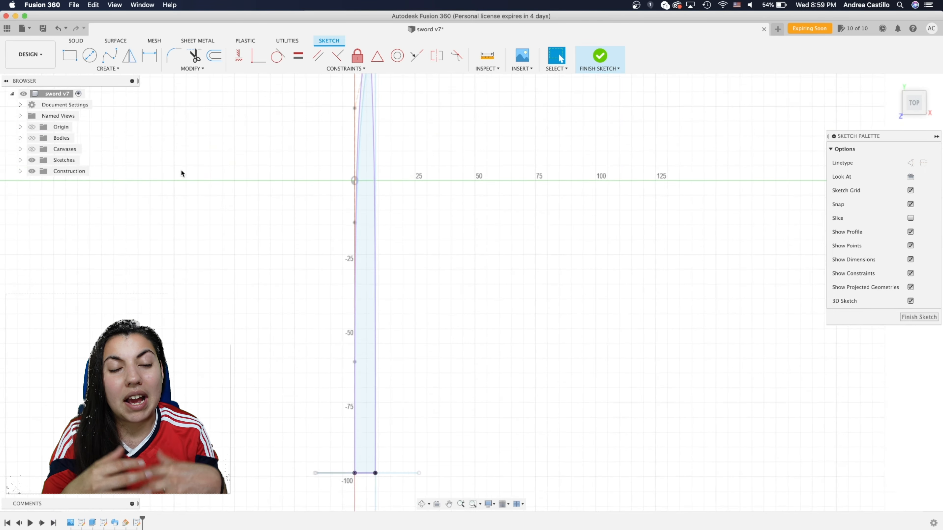
middle_drag(181, 172, 179, 107)
click(109, 56)
scroll(408, 464, up, 2)
scroll(394, 451, up, 2)
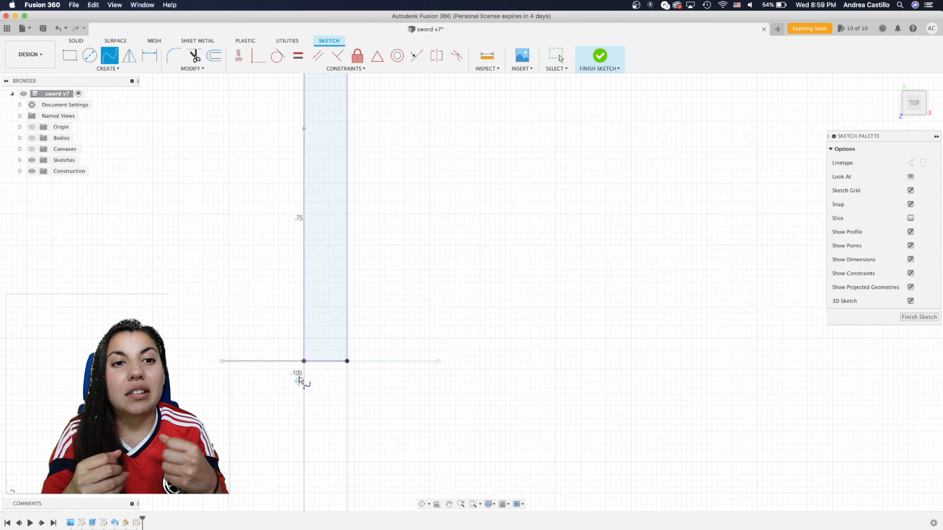
click(323, 307)
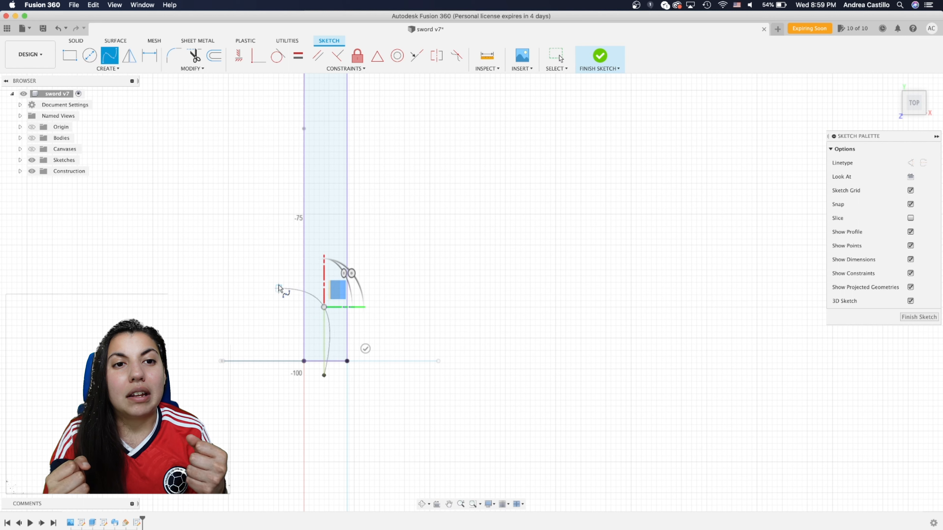
click(289, 276)
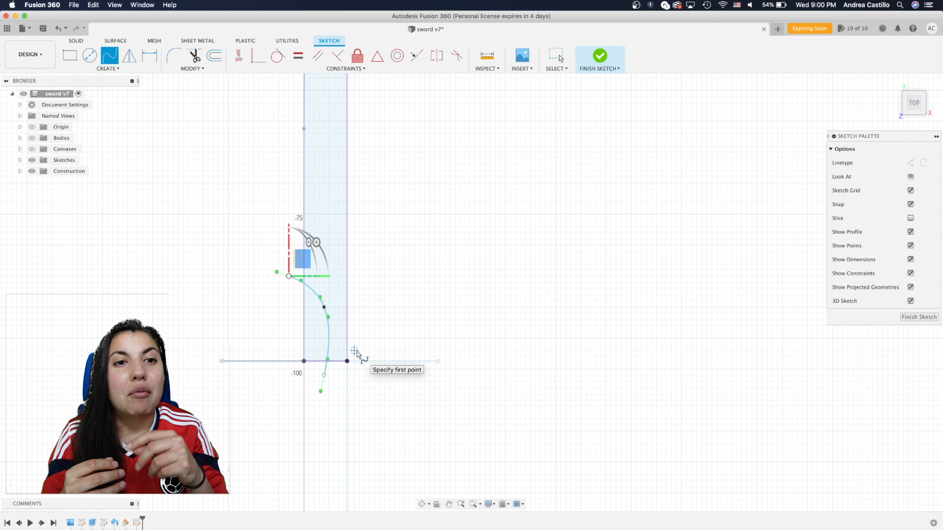
key(Escape)
Place a copy of the base spline slightly offset from the original with Move/Copy, and finish the sketch
click(329, 335)
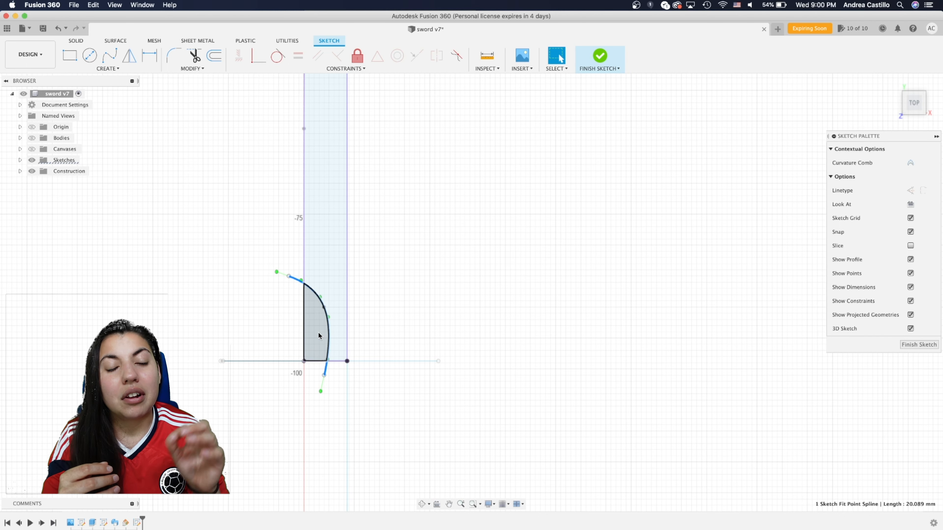
key(m)
drag(335, 297, 324, 305)
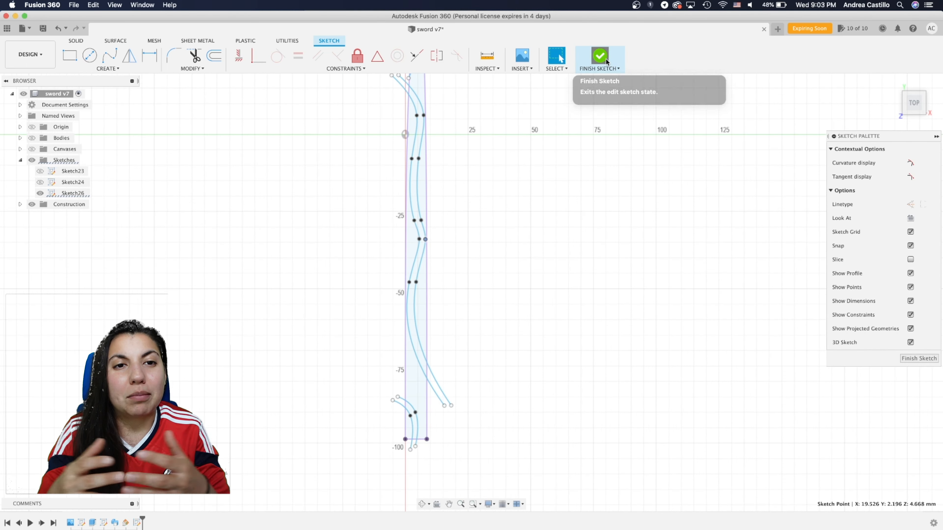
click(600, 56)
Show the bodies and split the blade's upper bevel face along the sketched spline curves
click(32, 138)
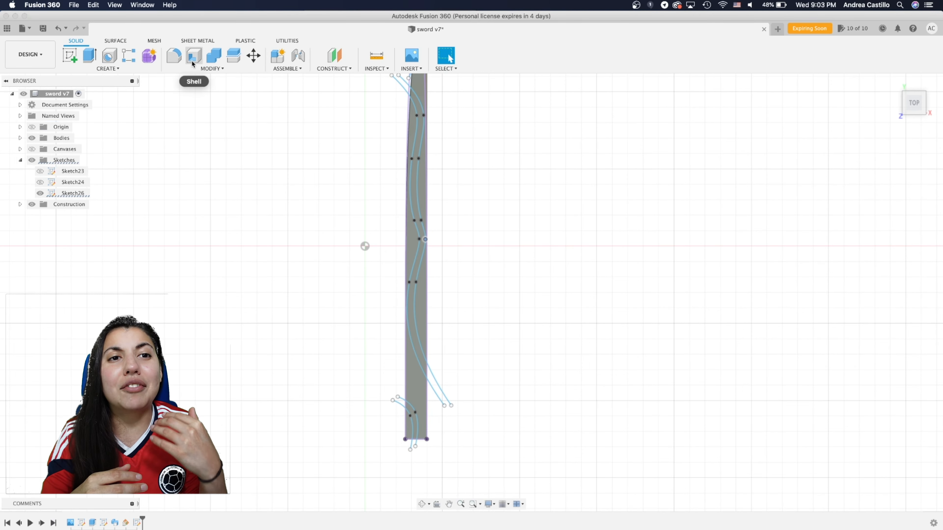
click(219, 69)
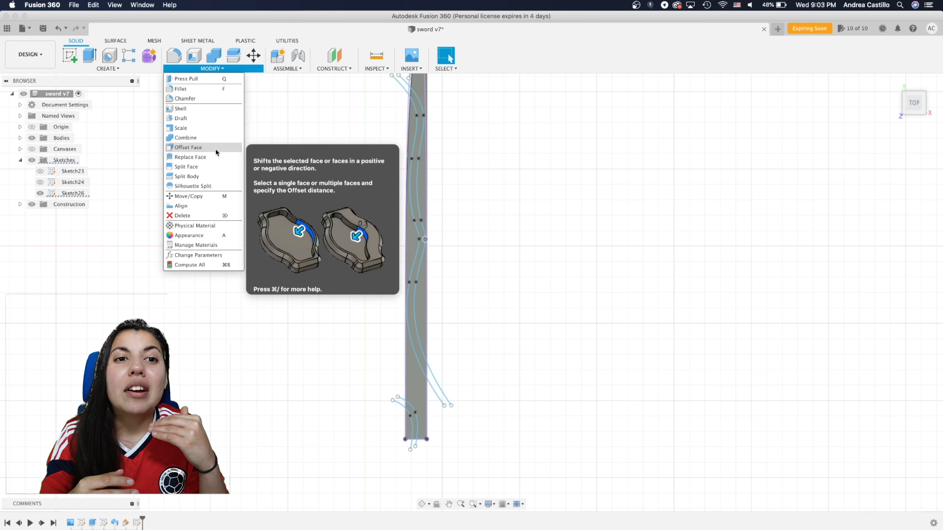
click(213, 167)
click(420, 374)
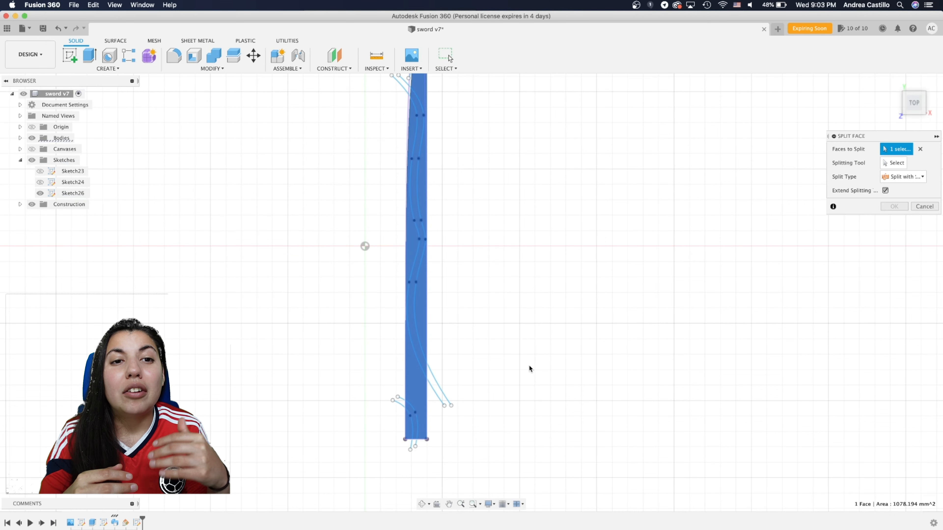
click(406, 411)
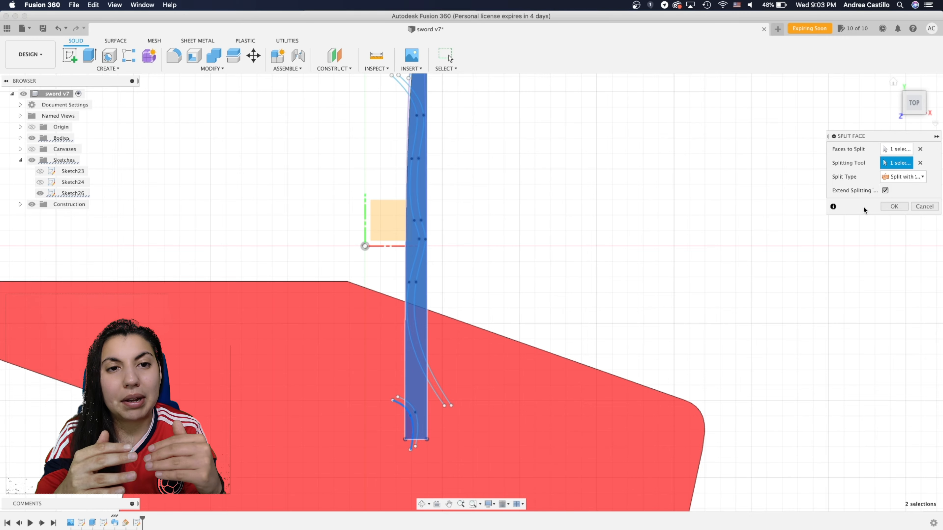
click(894, 206)
middle_drag(404, 364, 411, 102)
scroll(427, 149, down, 3)
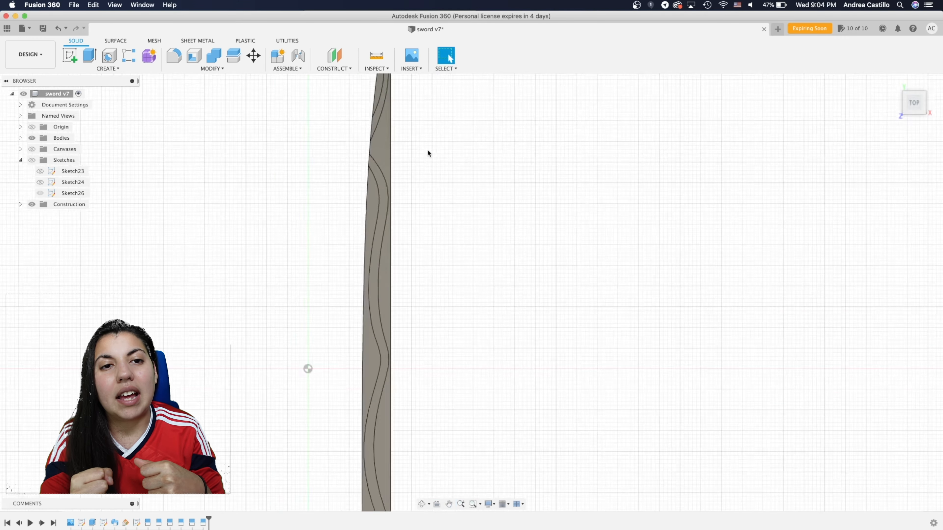
middle_drag(375, 315, 334, 178)
scroll(289, 288, up, 3)
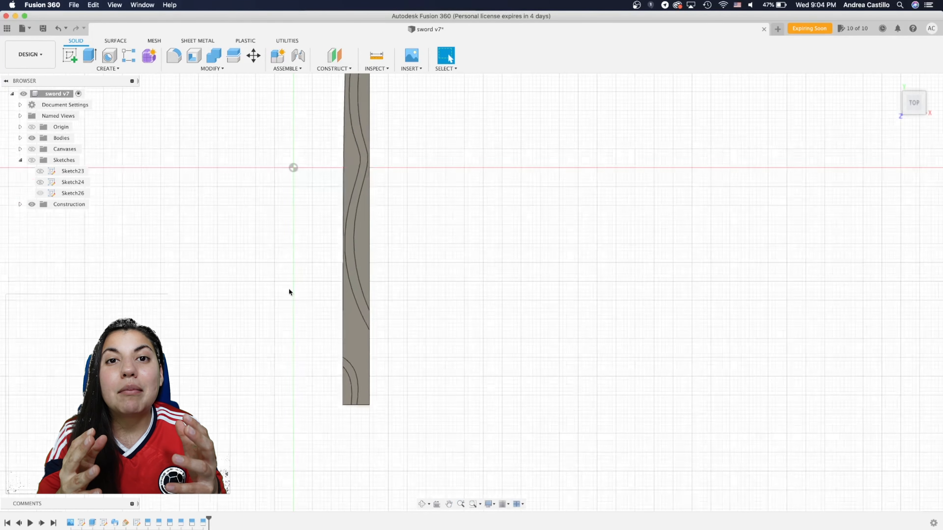
Recess the three curved bands on the bevel face by offsetting their faces -0.200 mm with Press Pull
click(200, 68)
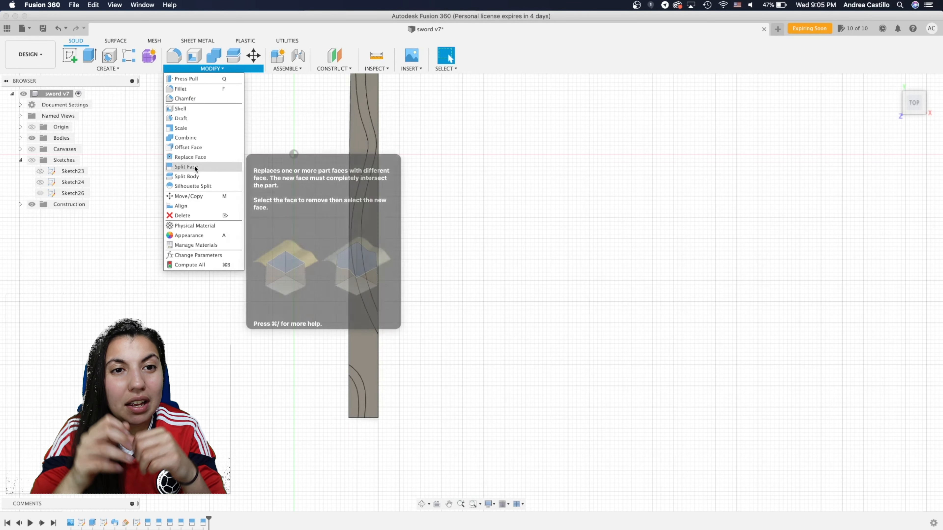
click(195, 79)
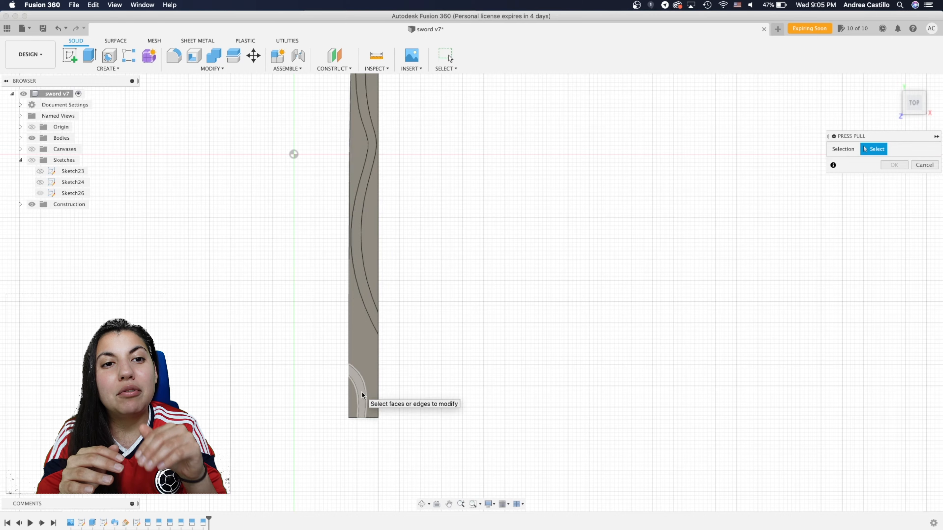
scroll(361, 391, up, 3)
click(331, 395)
scroll(343, 352, up, 5)
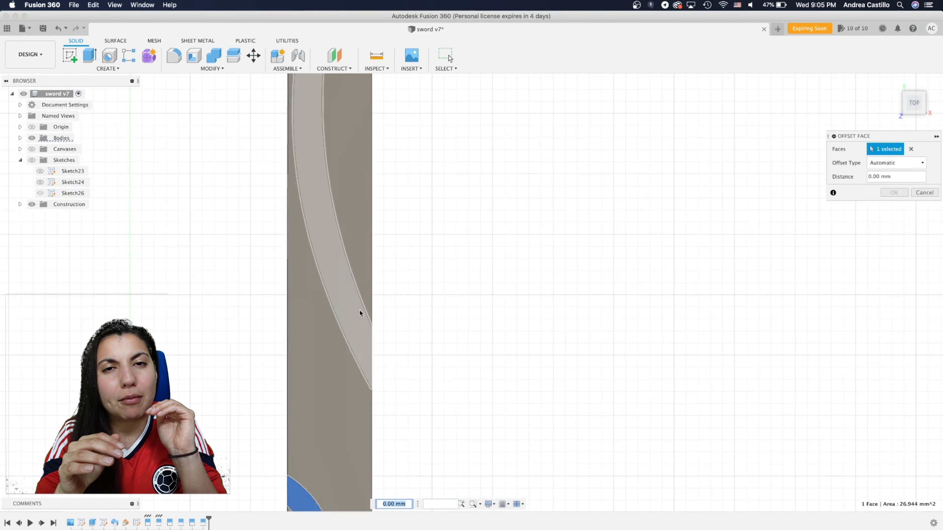
click(349, 299)
scroll(348, 297, down, 10)
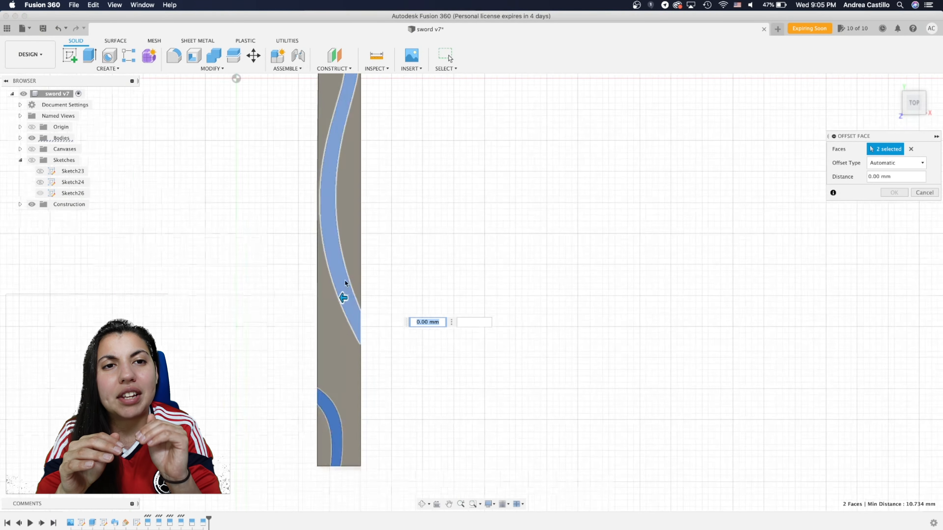
click(322, 175)
drag(916, 106, 867, 91)
scroll(345, 317, up, 4)
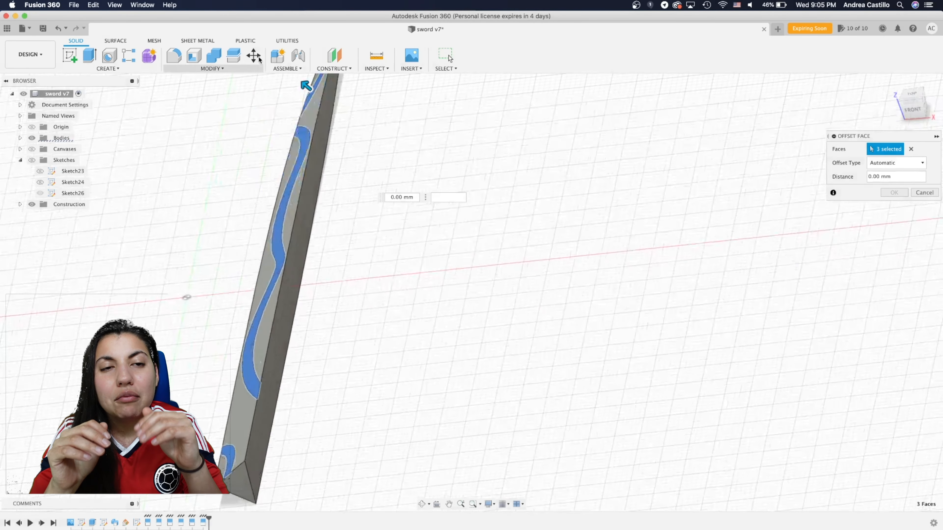
drag(305, 84, 403, 122)
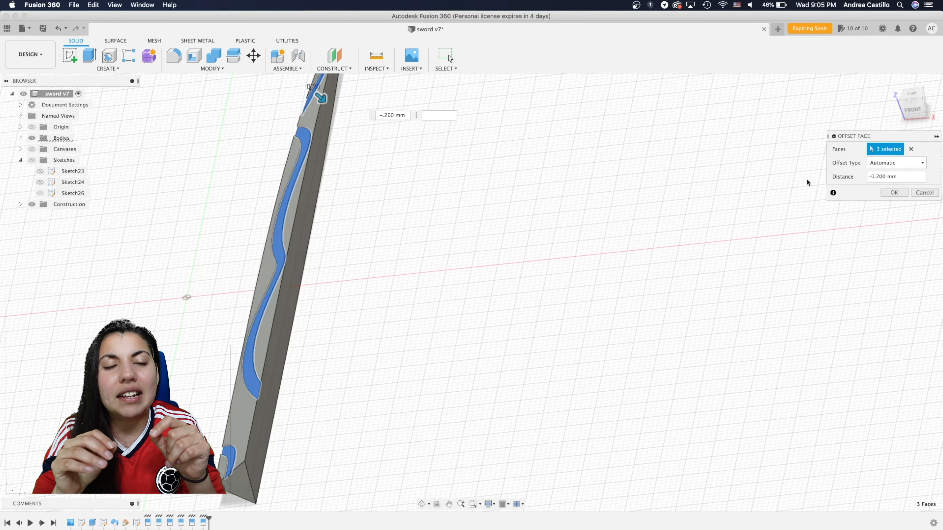
click(901, 193)
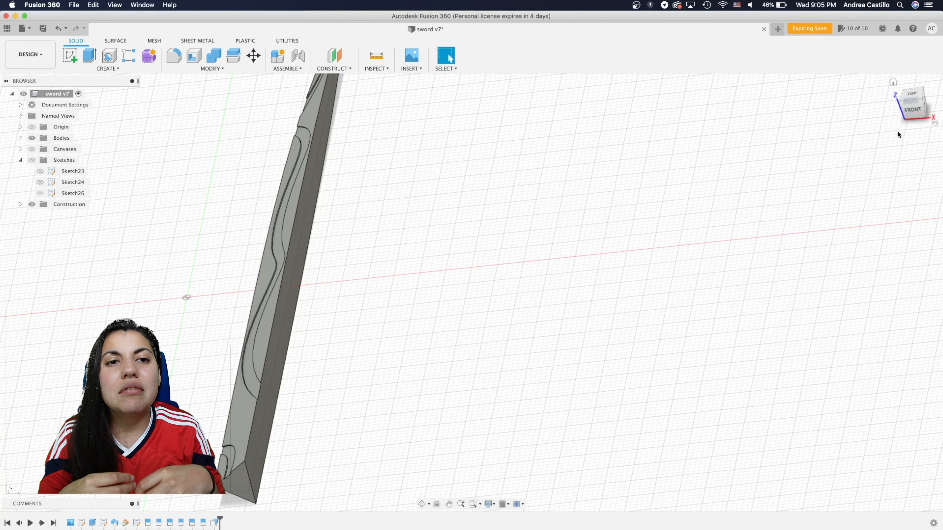
click(910, 87)
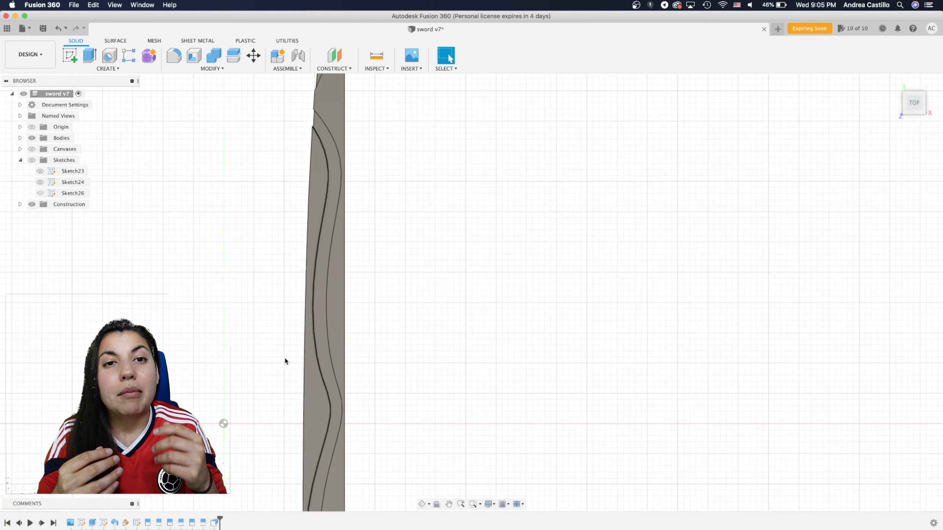
middle_drag(284, 360, 300, 241)
scroll(333, 294, down, 3)
middle_drag(391, 388, 398, 242)
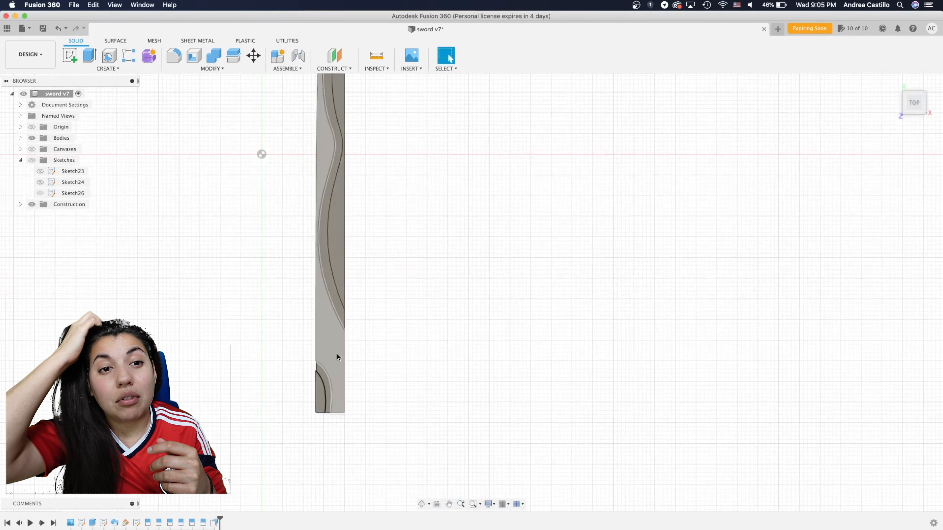
scroll(330, 386, up, 6)
scroll(330, 393, up, 4)
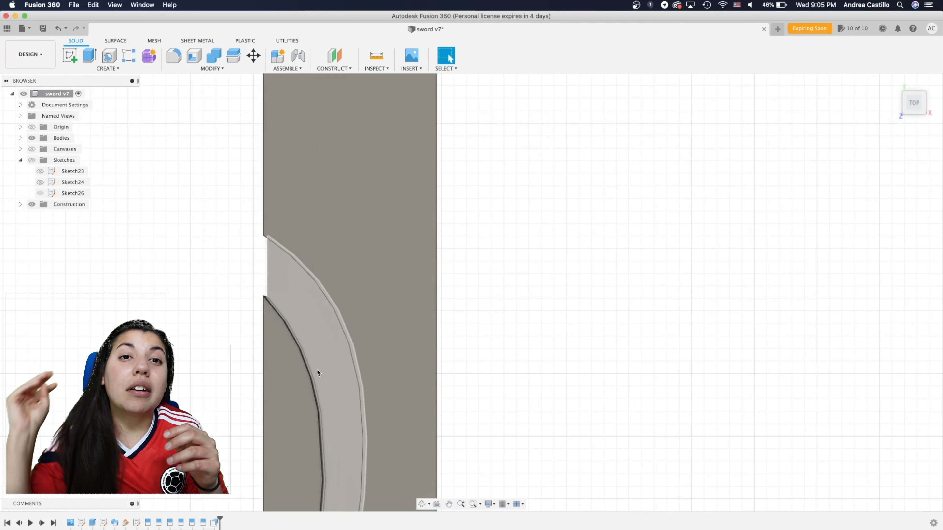
click(302, 352)
key(f)
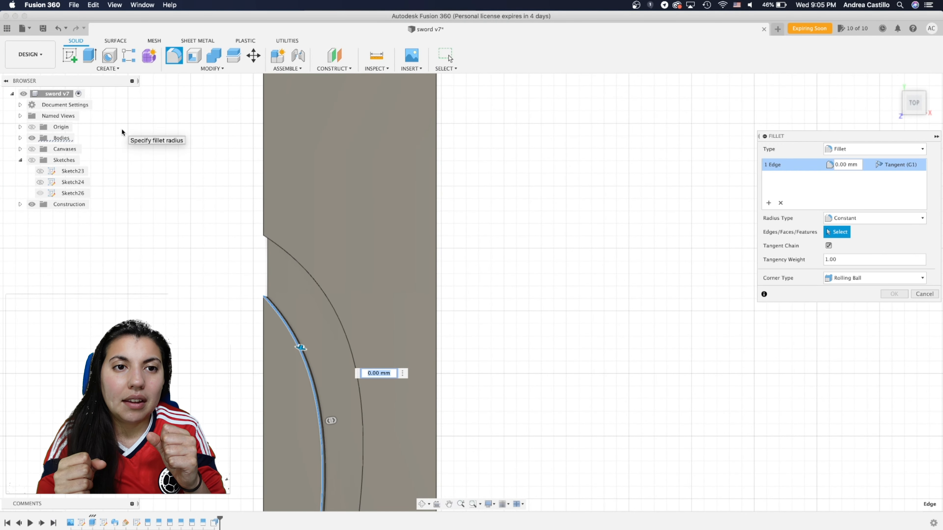
Try to chamfer the two curved edges of the recessed band at the blade's base by 0.50 mm
click(208, 70)
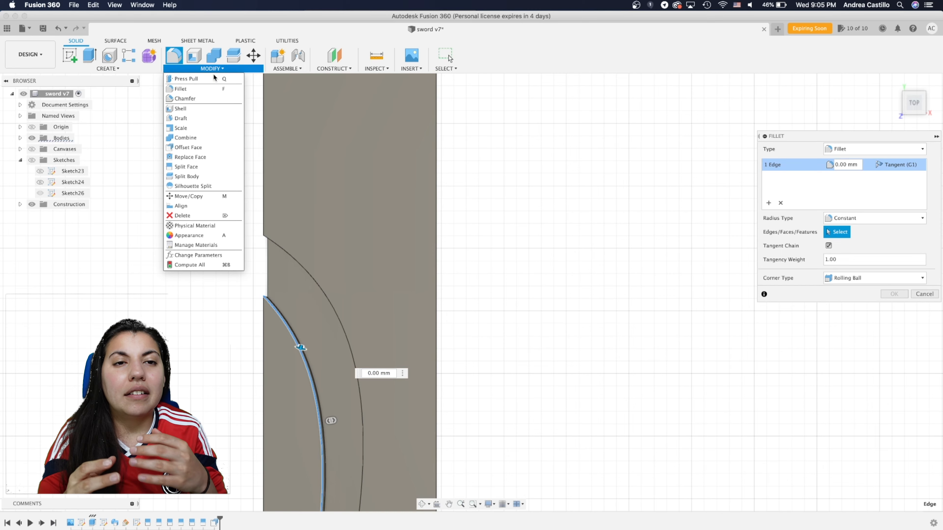
click(197, 111)
click(309, 379)
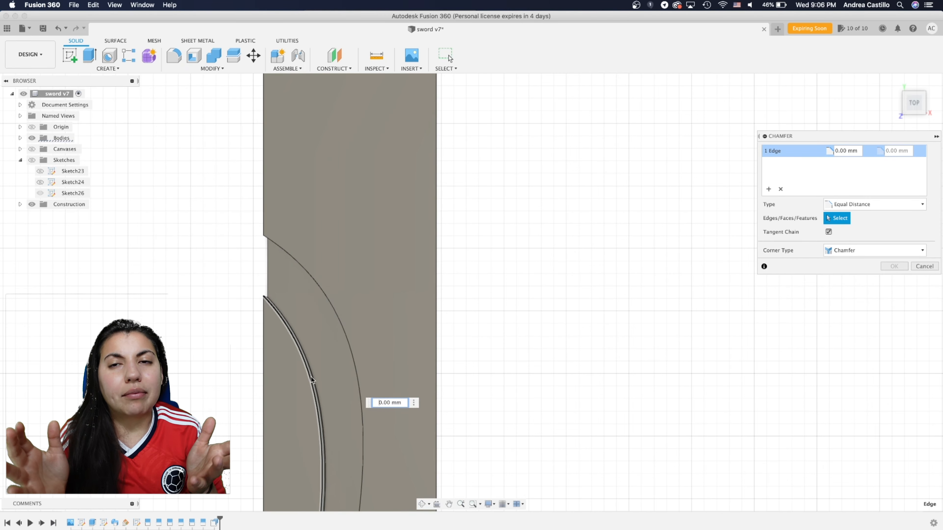
click(340, 321)
text(1)
key(Return)
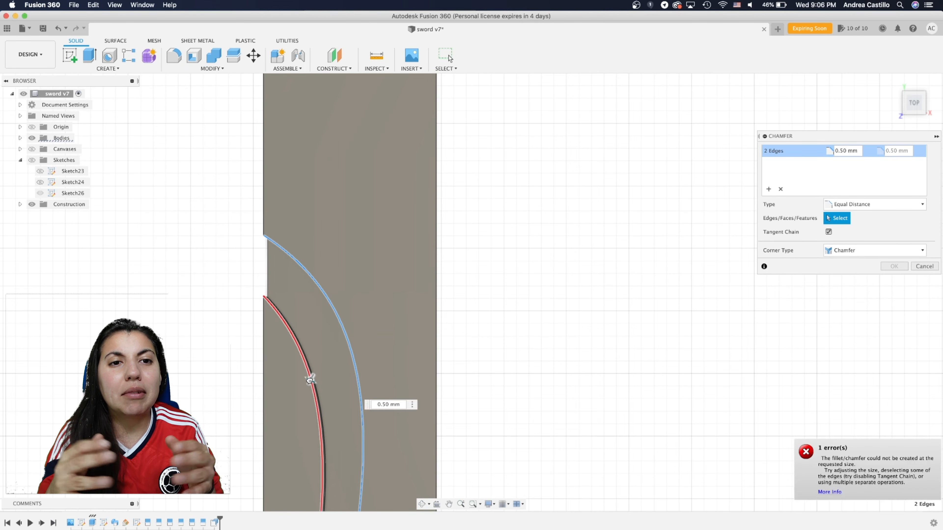
click(780, 189)
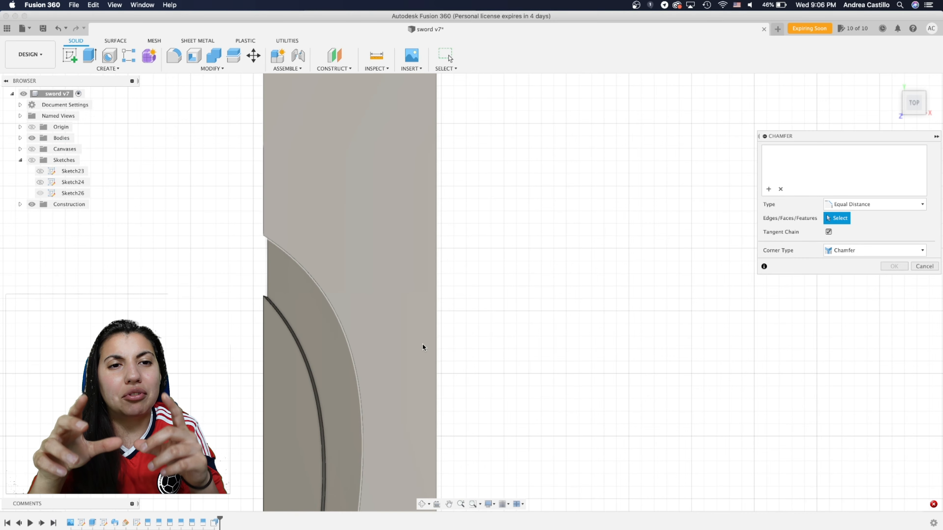
Fillet the edges of the recessed bands, using 4.25 mm for one set of two edges and 2.25 mm for another of four
click(353, 361)
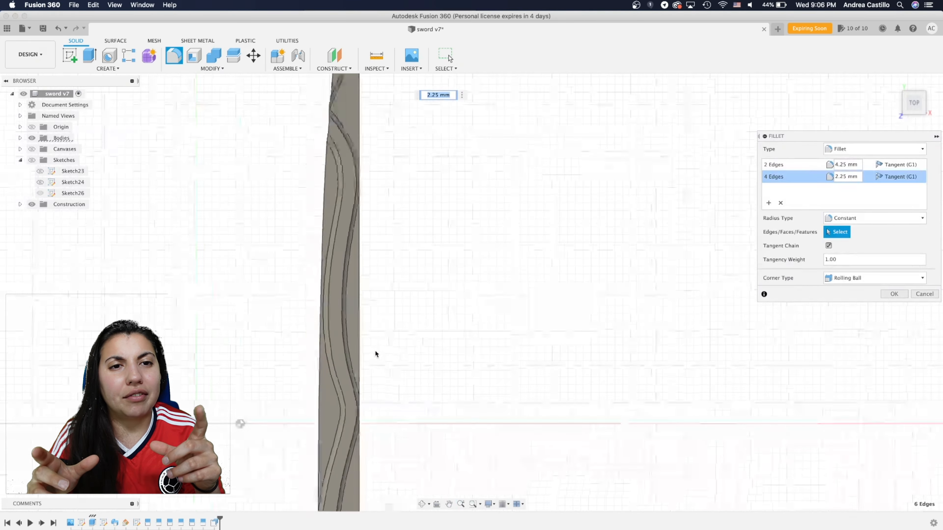
scroll(376, 354, down, 2)
middle_drag(407, 439, 369, 395)
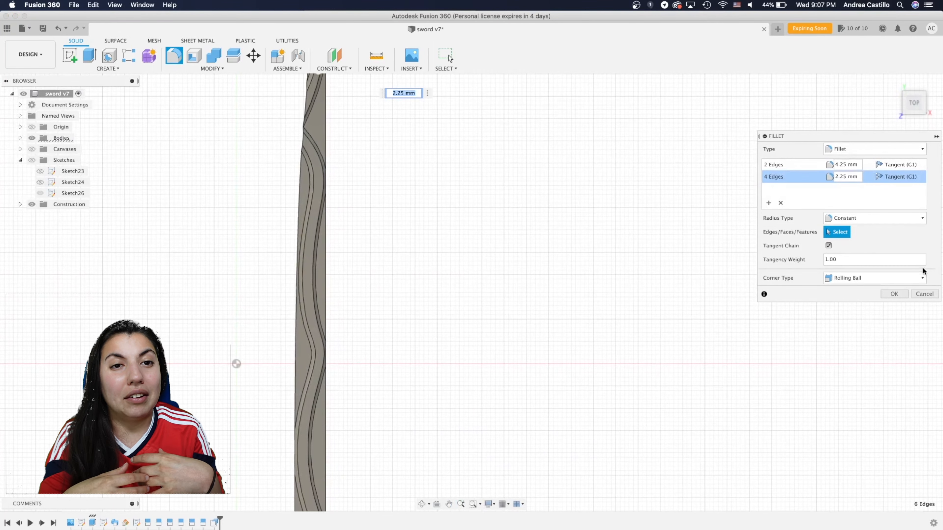
click(890, 296)
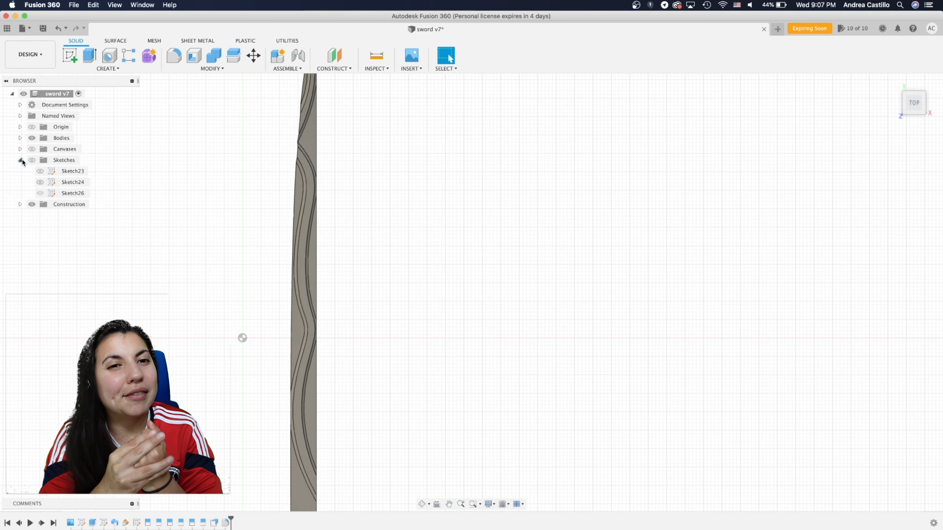
Show the sketches and mirror the half-blade body across its flat centre face, joining both halves into one blade
click(32, 159)
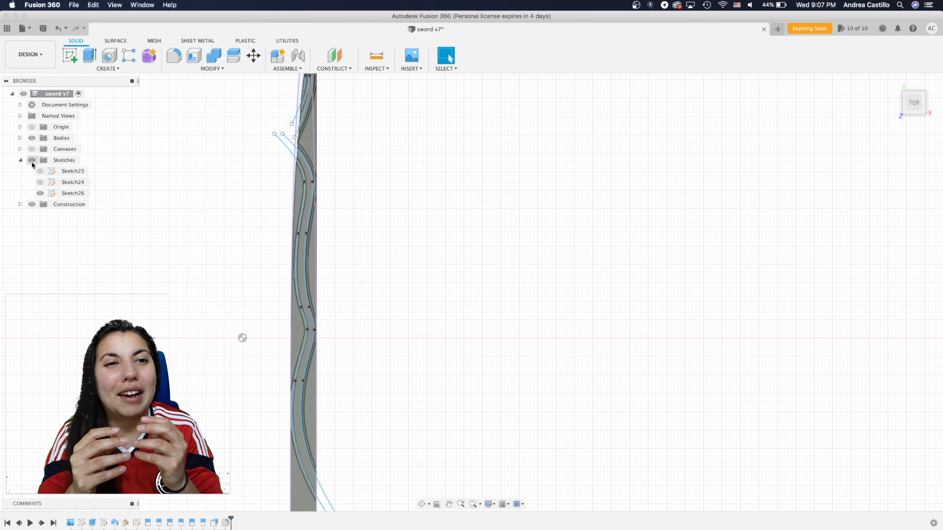
click(107, 68)
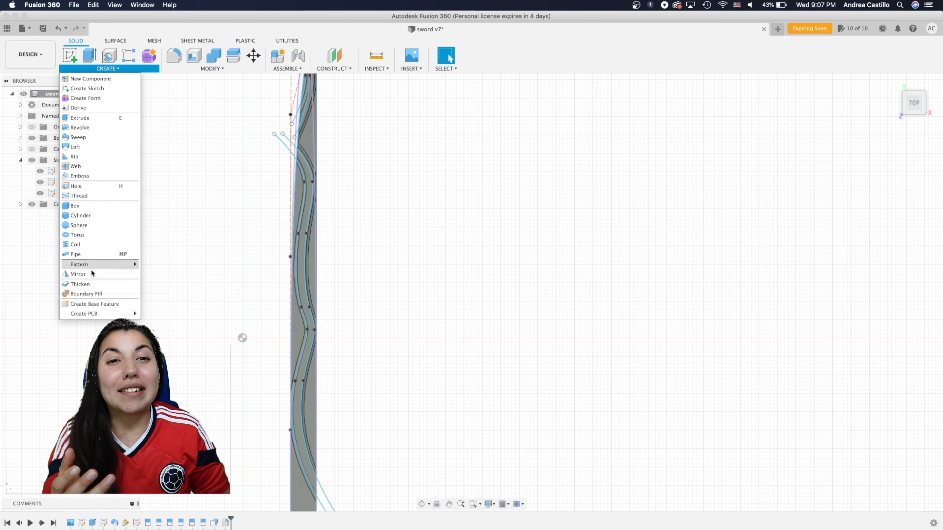
click(99, 275)
click(923, 150)
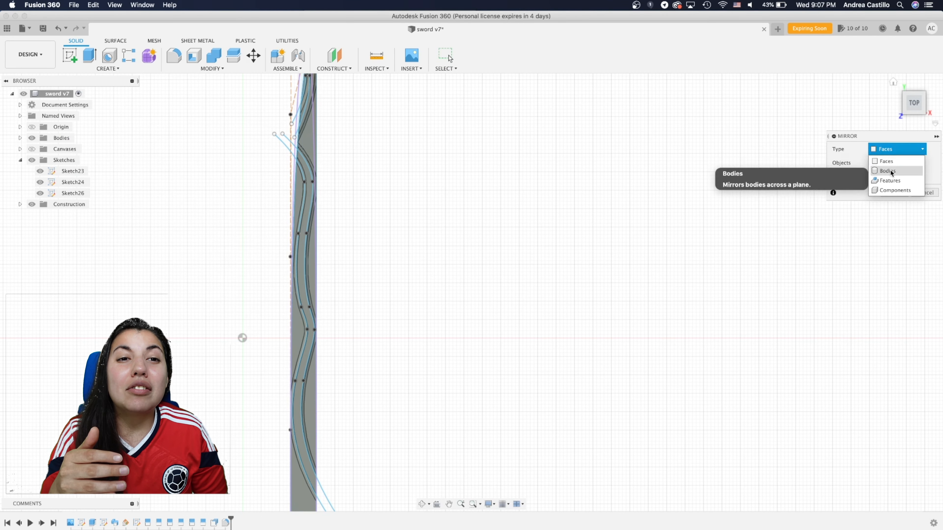
click(890, 172)
drag(868, 138, 746, 138)
click(302, 234)
click(751, 179)
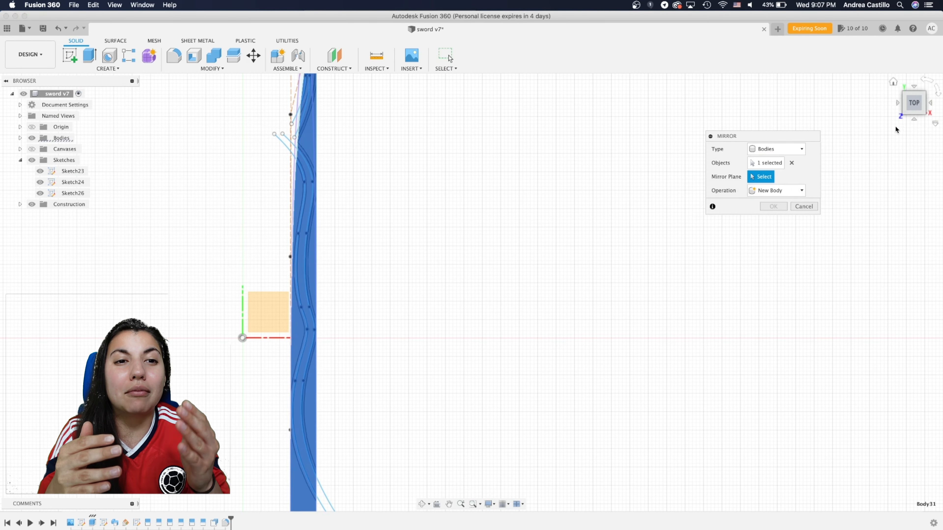
drag(915, 105, 893, 110)
click(295, 323)
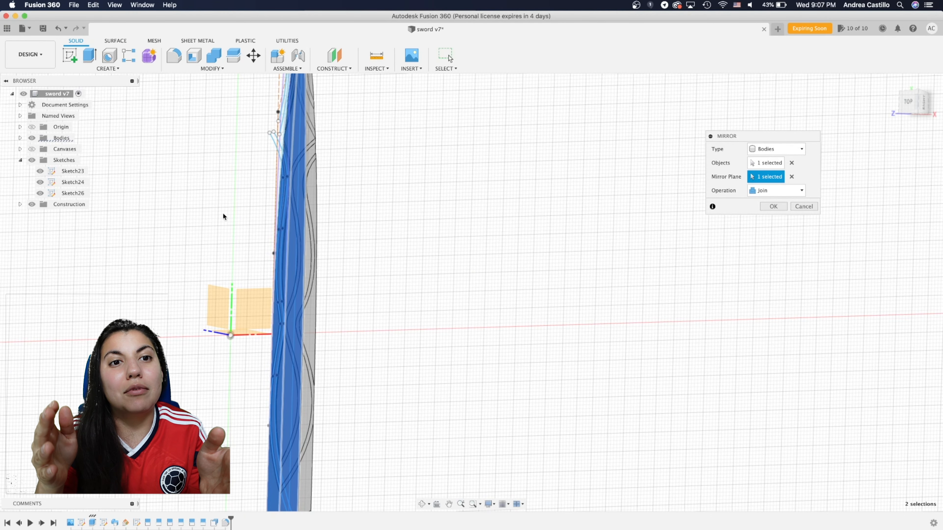
click(773, 207)
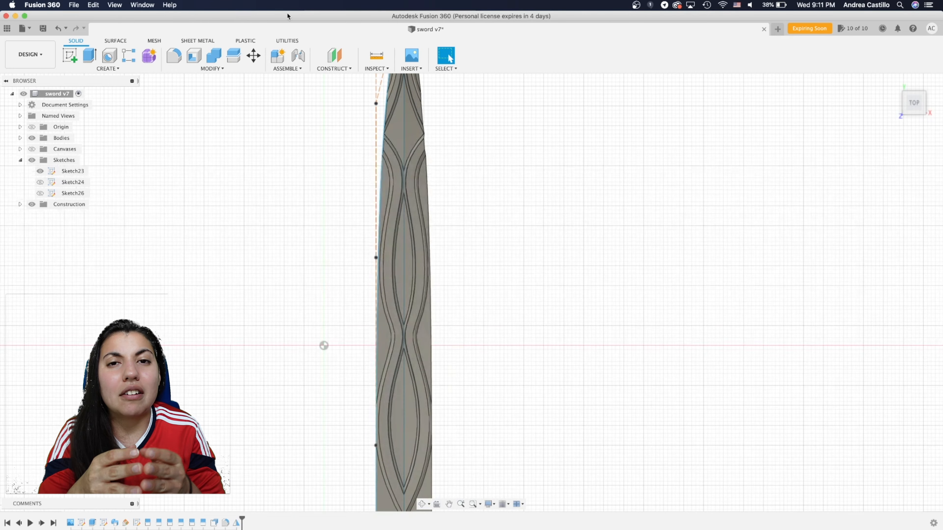
Create an offset construction plane from the blade sketch's profile at a distance of 0.00 mm
click(336, 60)
middle_drag(469, 367, 391, 95)
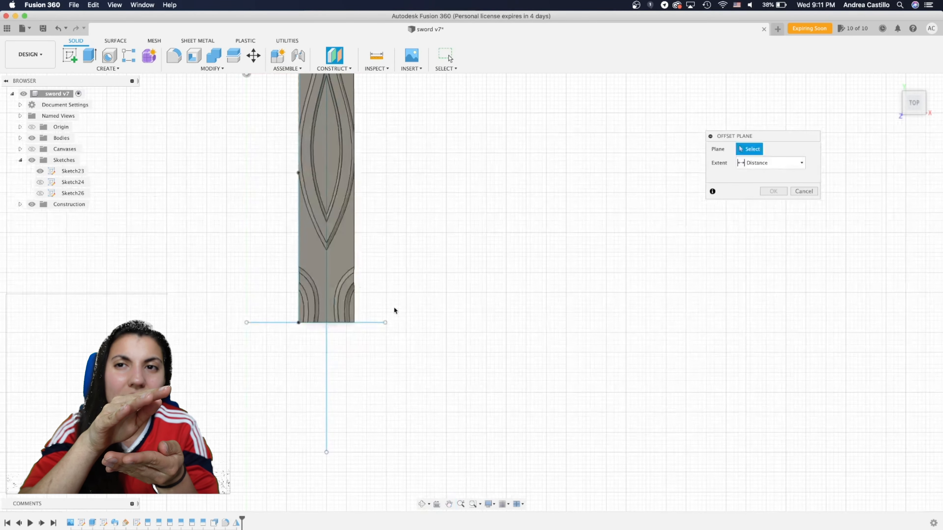
click(315, 228)
click(915, 121)
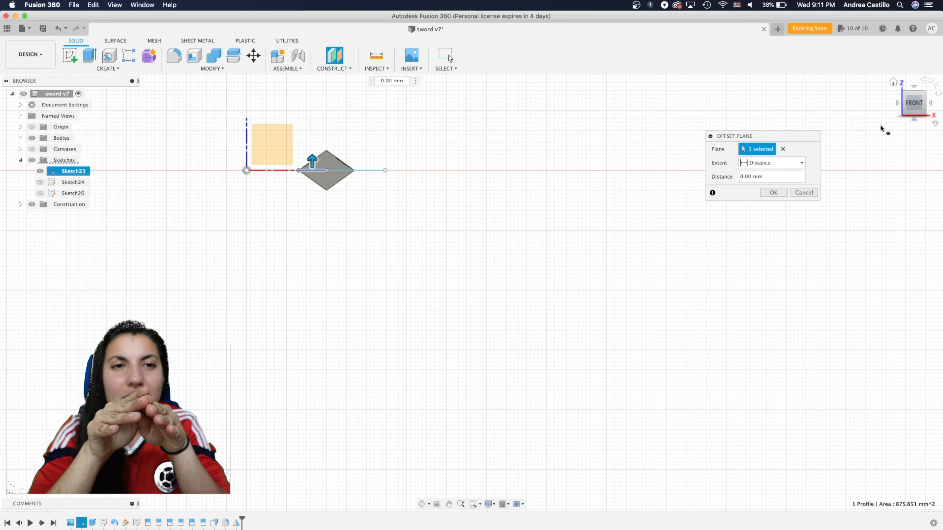
click(773, 193)
Split the blade body into upper and lower halves with the new construction plane
shift+middle_drag(786, 162, 636, 308)
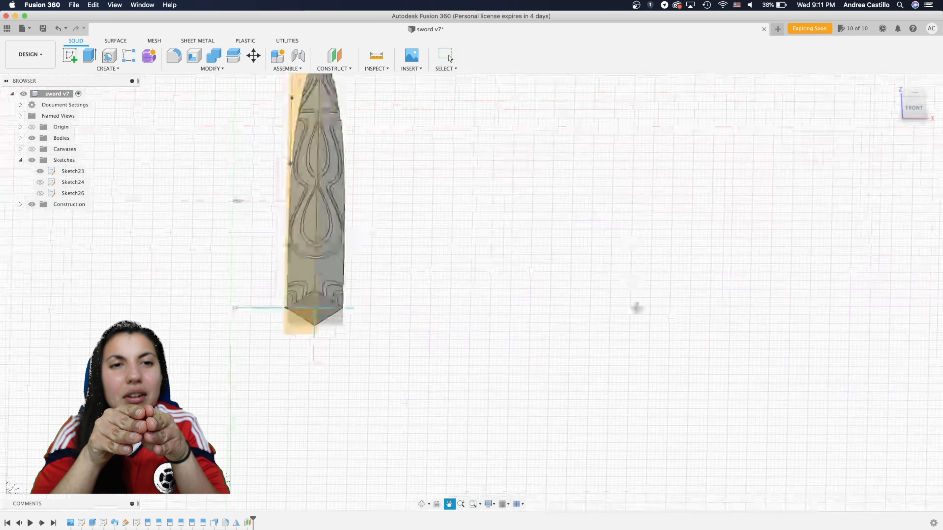
click(234, 56)
click(310, 351)
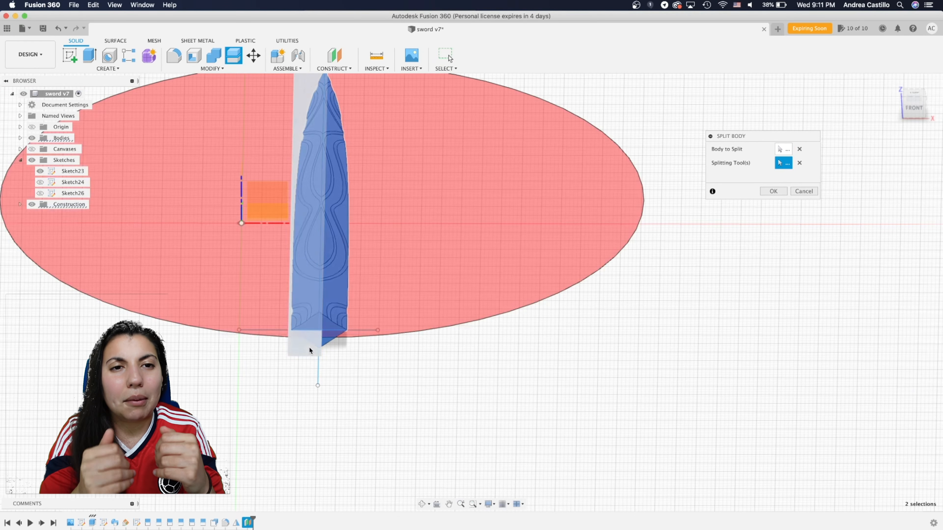
key(Return)
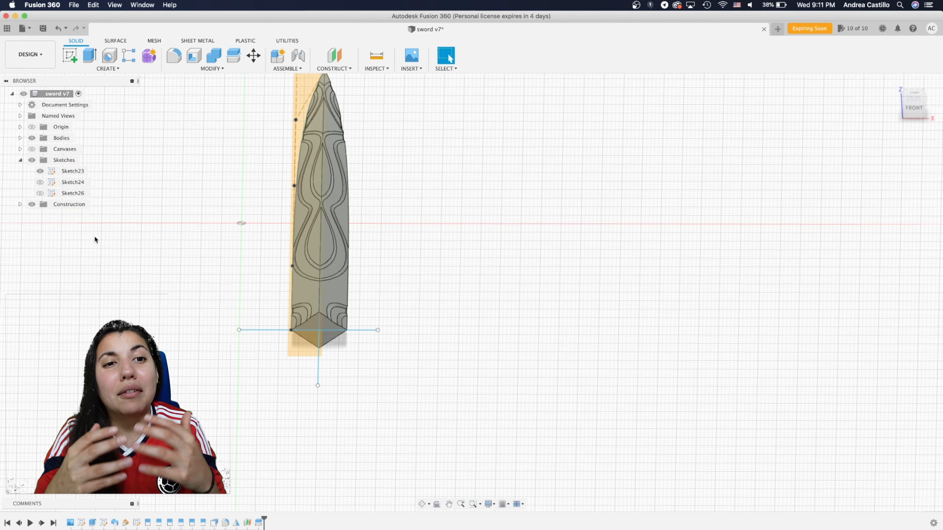
Hide the undecorated lower half of the blade, Body31, and remove it from the design
click(20, 138)
click(40, 149)
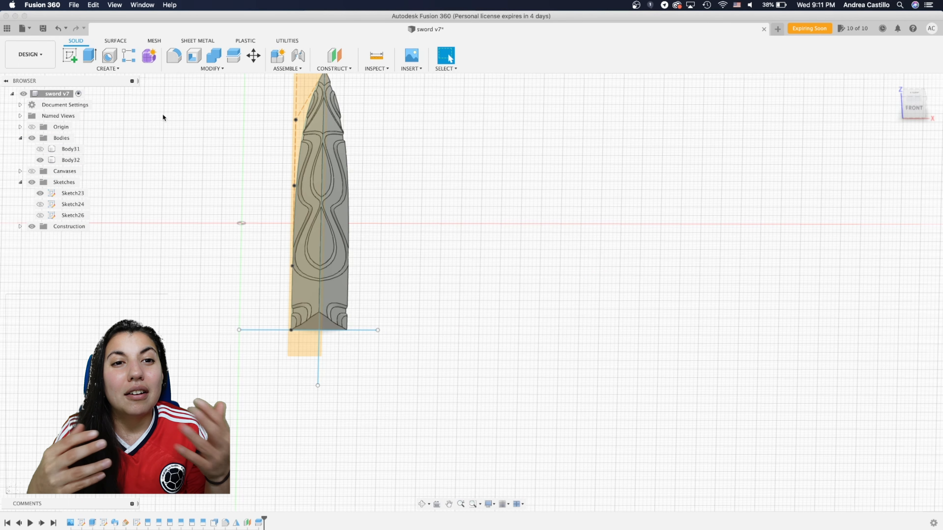
click(70, 150)
click(69, 150)
right_click(69, 150)
click(114, 288)
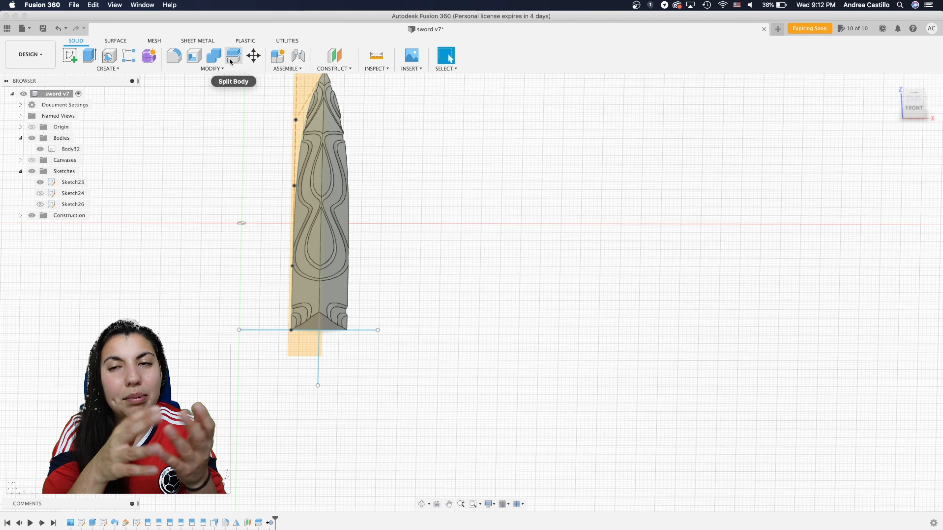
Mirror the decorated upper half of the blade across the construction plane with the Join operation
click(108, 68)
click(112, 274)
click(316, 305)
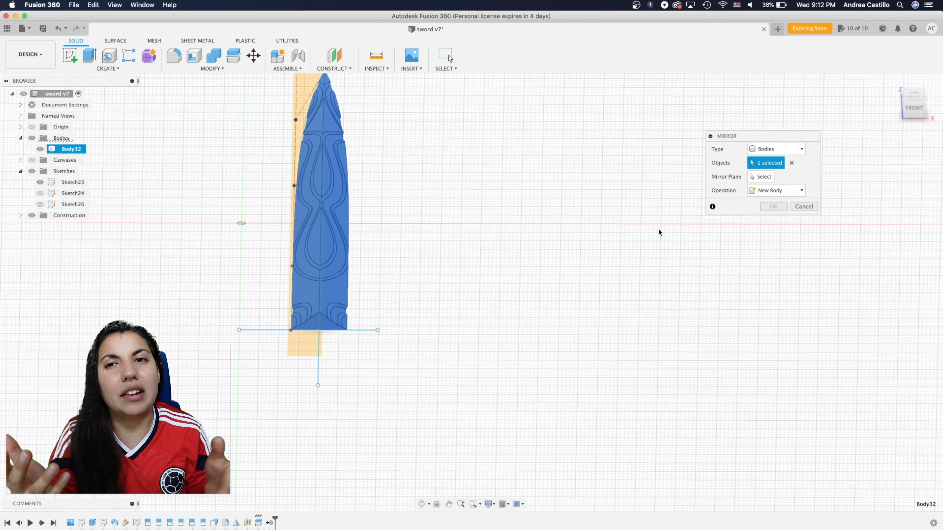
click(752, 178)
click(292, 354)
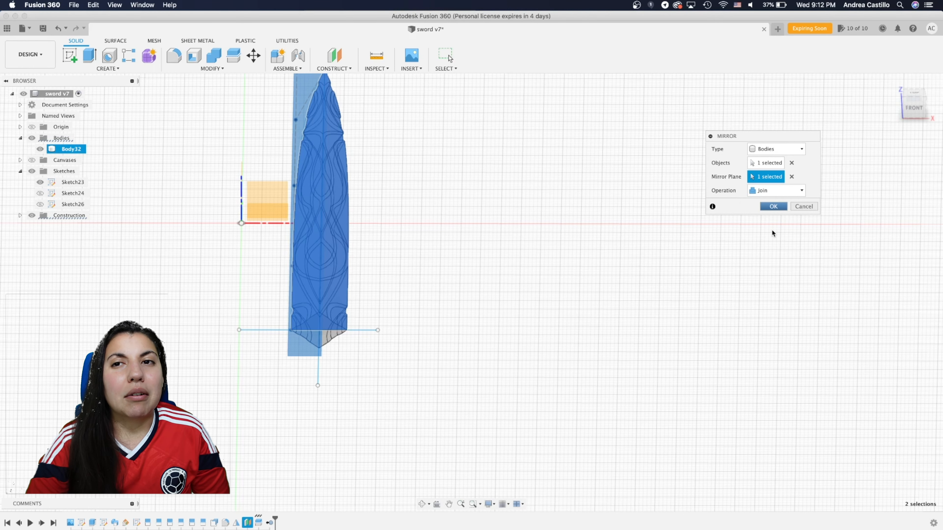
key(Return)
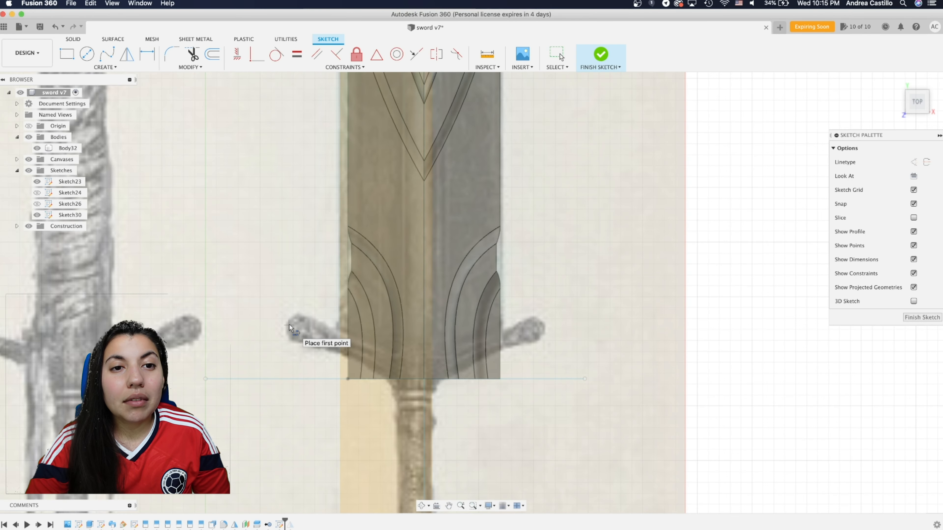
Sketch a two-segment line along the canvas crossguard from its left tip to the blade's centreline, bending at about 161.6°
click(289, 323)
click(395, 360)
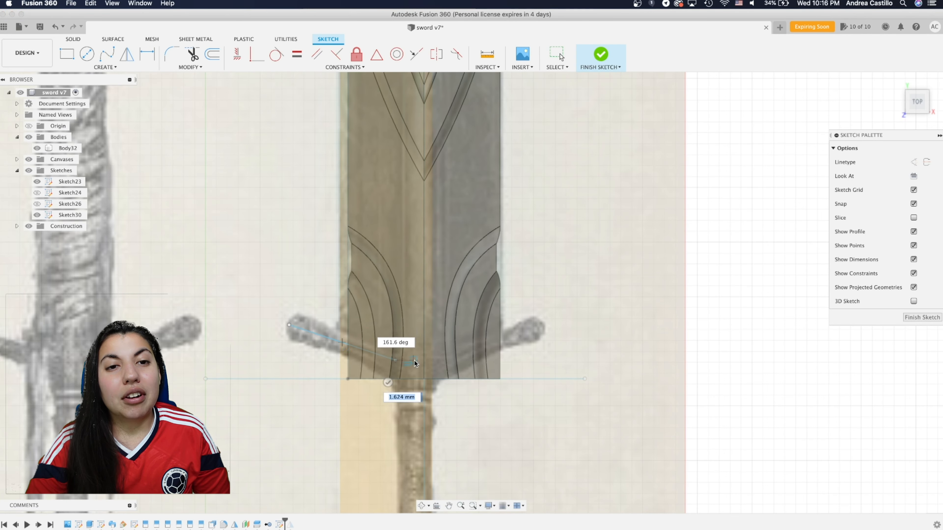
click(423, 360)
click(423, 379)
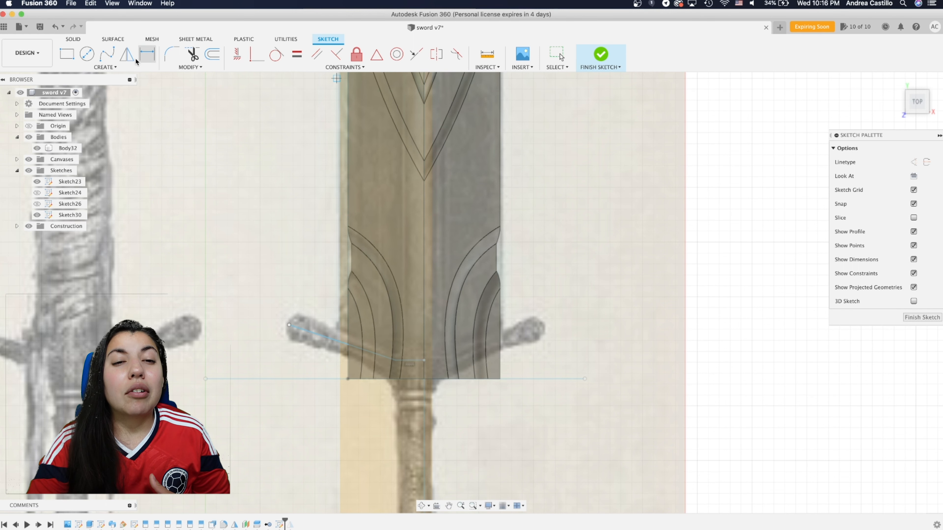
Mirror the two crossguard lines about the blade's centreline and finish the sketch
click(127, 53)
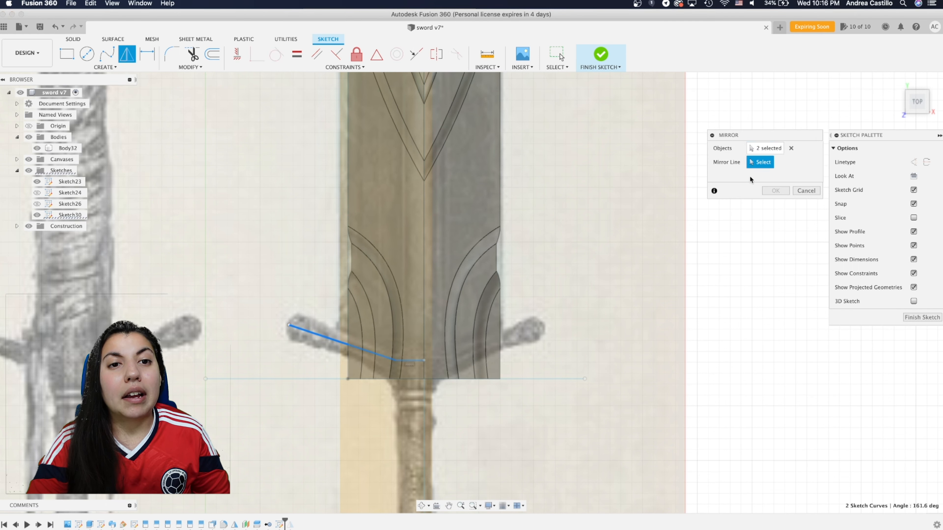
click(775, 191)
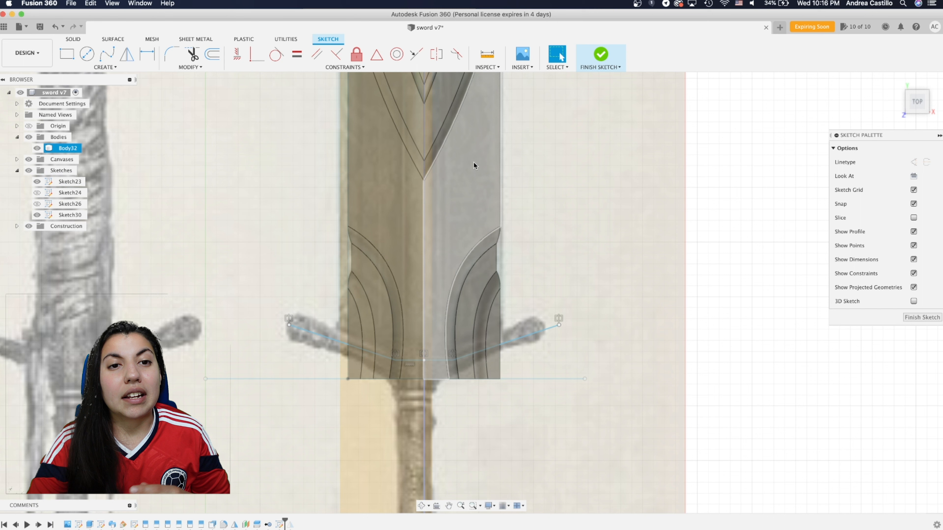
click(918, 316)
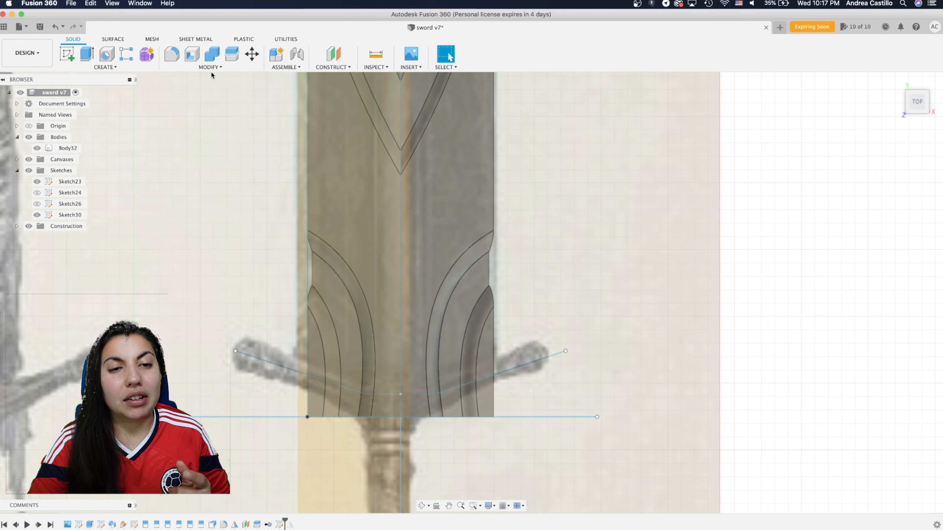
Split the blade body along the horizontal and sloping crossguard sketch lines on the right side, with the splitting tool extended
click(231, 54)
click(402, 316)
click(543, 359)
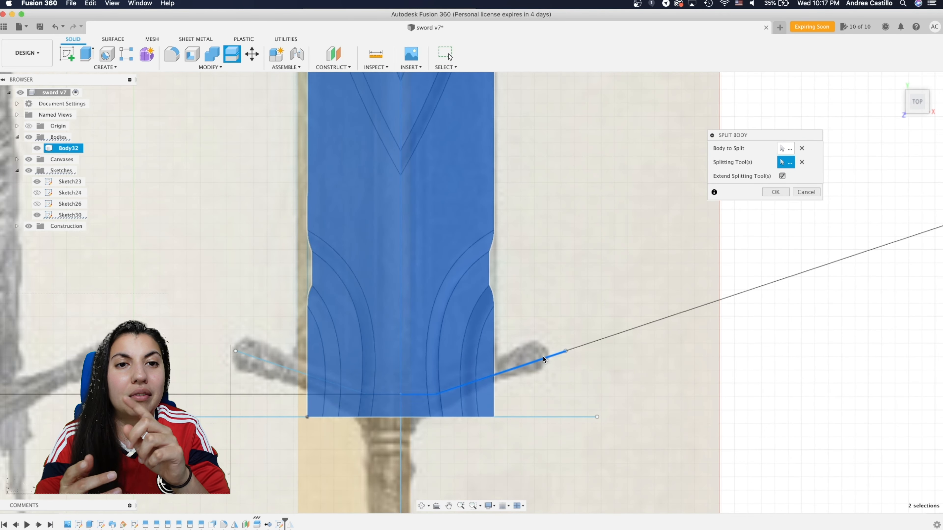
click(775, 192)
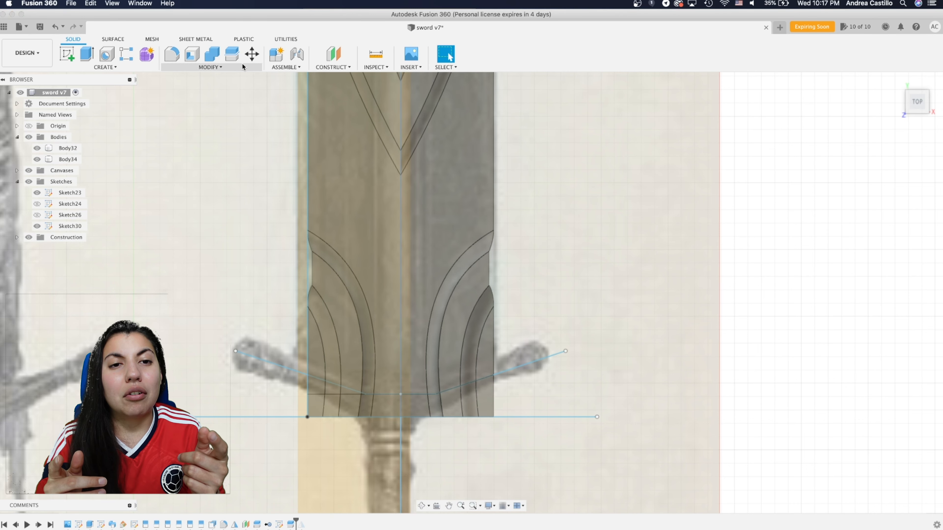
Split the blade body along the sloping crossguard line on the left side, with the splitting tool extended, and hide the cut-off piece
click(231, 54)
click(408, 223)
click(276, 370)
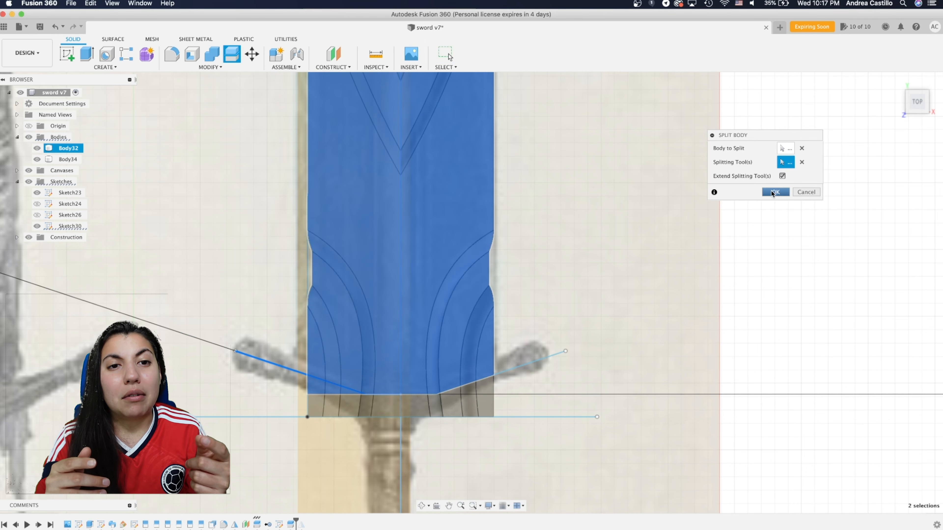
click(774, 191)
click(37, 159)
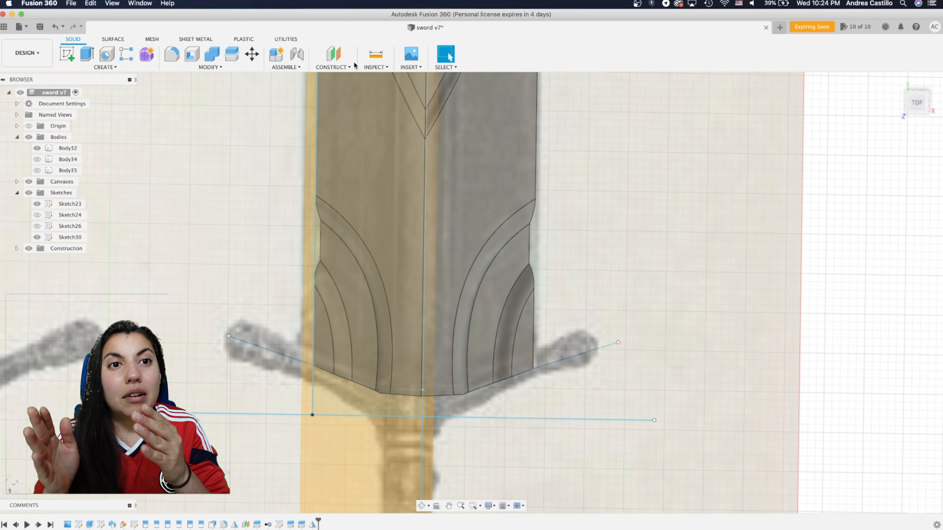
Create an offset plane 3 mm beyond the blade's flat end face towards the handle and hide the existing mid-blade construction plane
click(334, 54)
shift+middle_drag(469, 284, 457, 260)
click(419, 375)
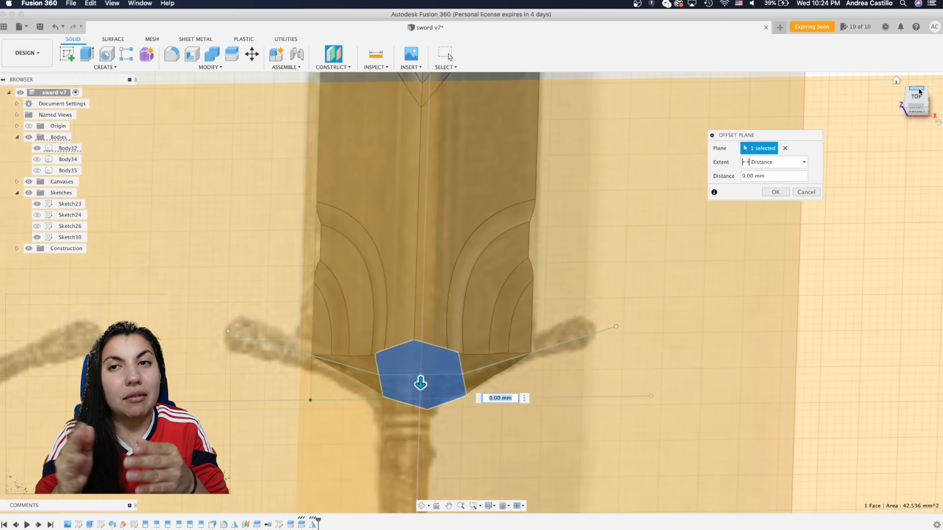
click(916, 95)
drag(424, 399, 424, 447)
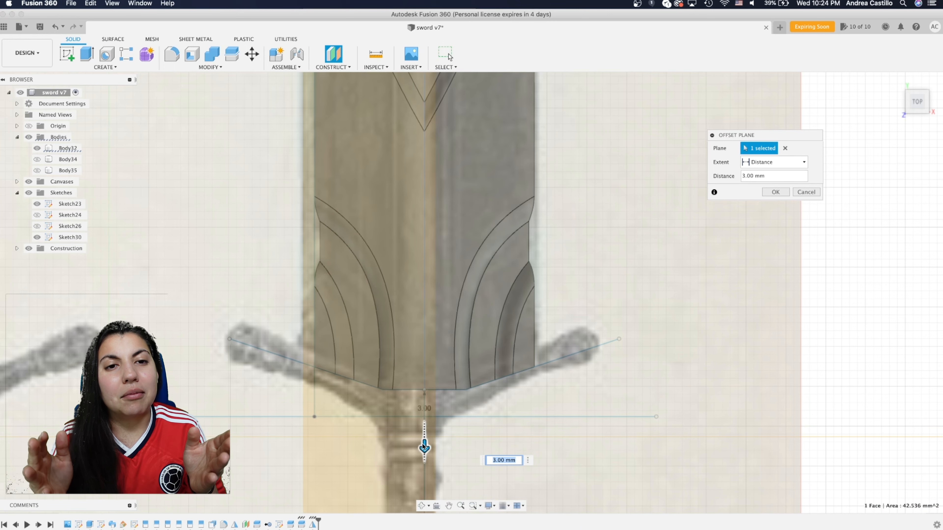
click(775, 192)
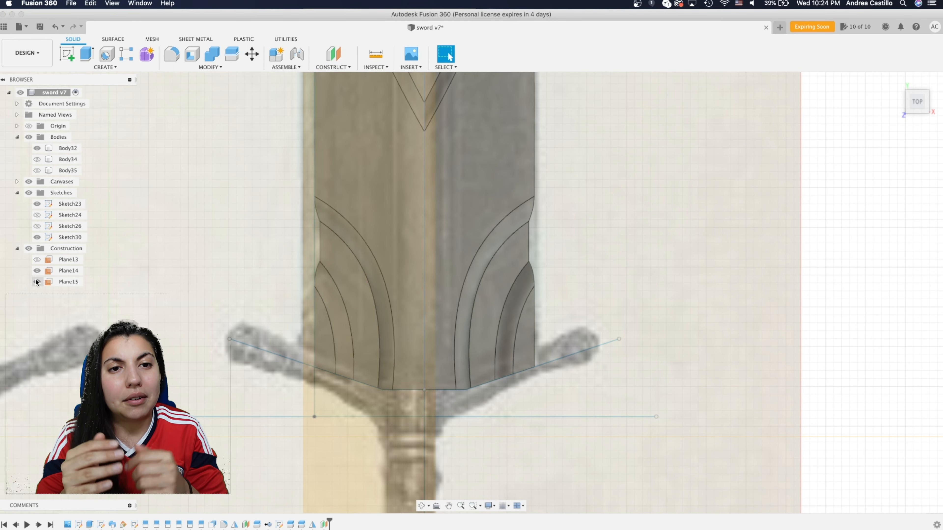
click(37, 270)
Sketch on the new offset plane, project the blade's three end faces into it with the projection link kept, and finish the sketch
drag(916, 97, 919, 90)
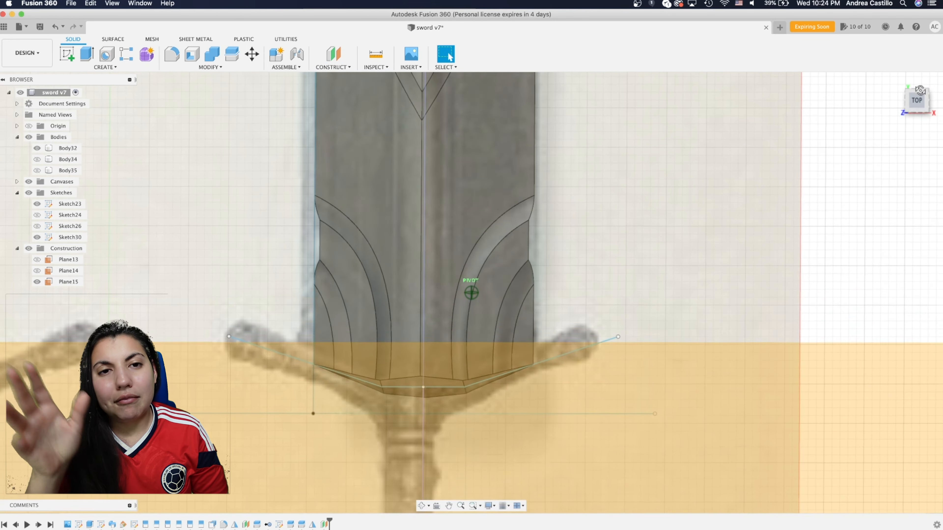
click(645, 185)
click(66, 54)
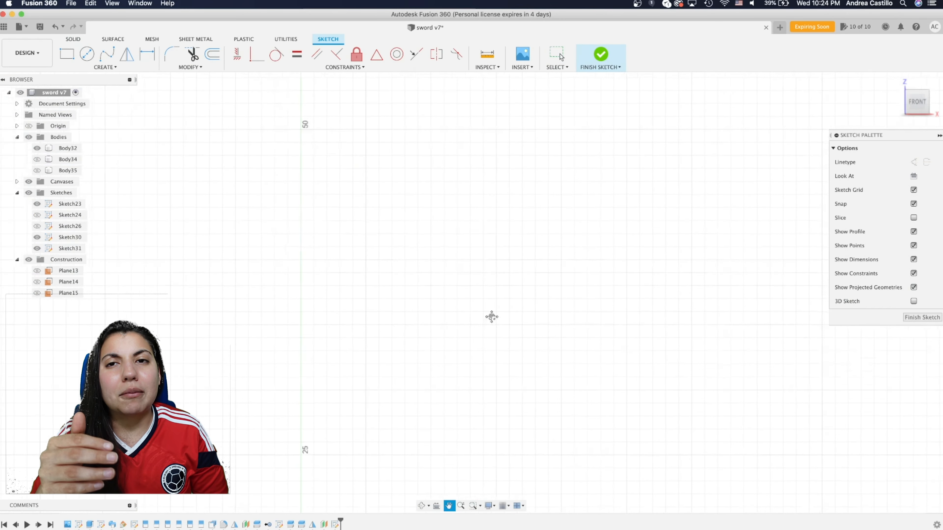
click(105, 66)
mouse_move(126, 218)
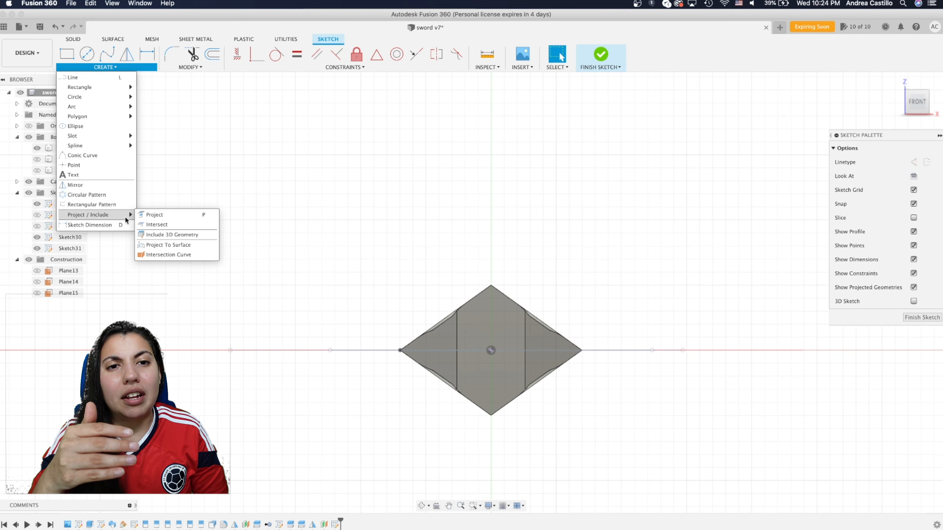
click(155, 214)
click(484, 327)
click(559, 343)
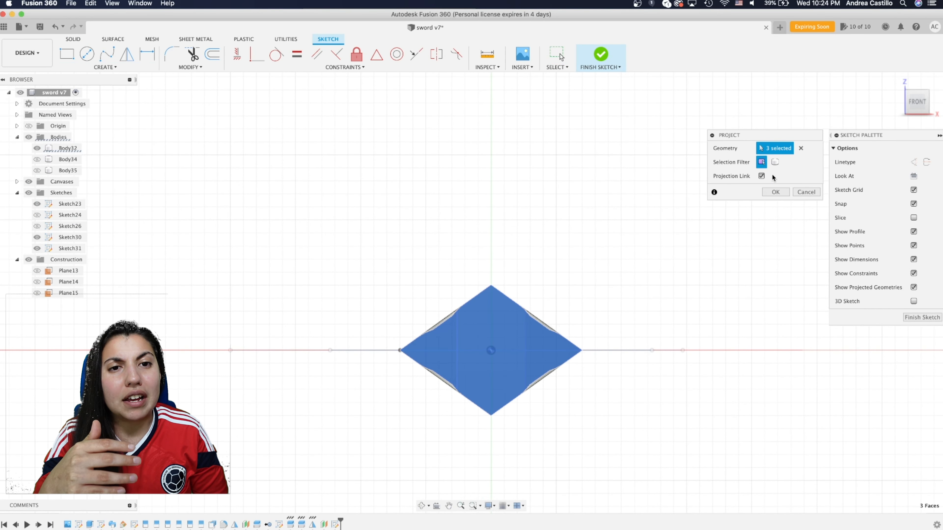
click(776, 192)
click(916, 86)
scroll(558, 219, up, 3)
scroll(484, 355, up, 3)
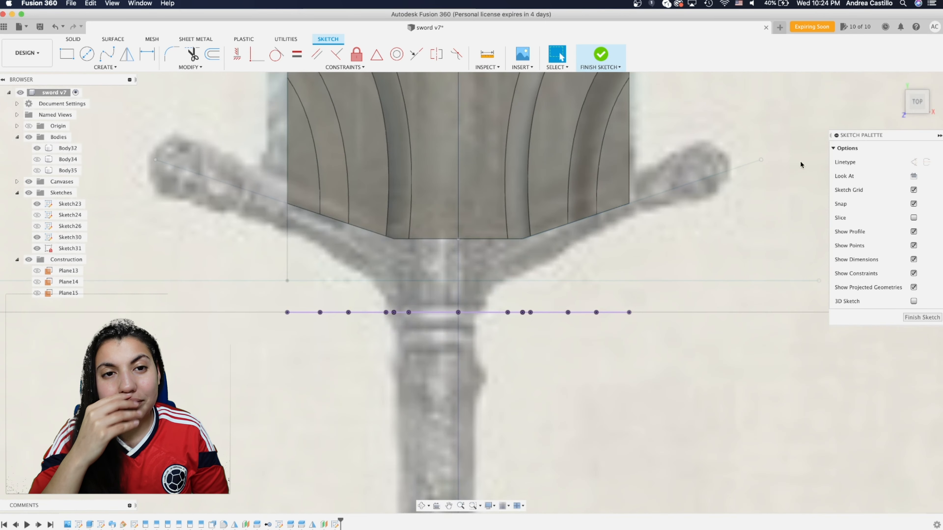
click(914, 318)
Extrude the central six-sided profile about 4.5 mm towards the blade as a new body with a 5° taper angle
click(460, 276)
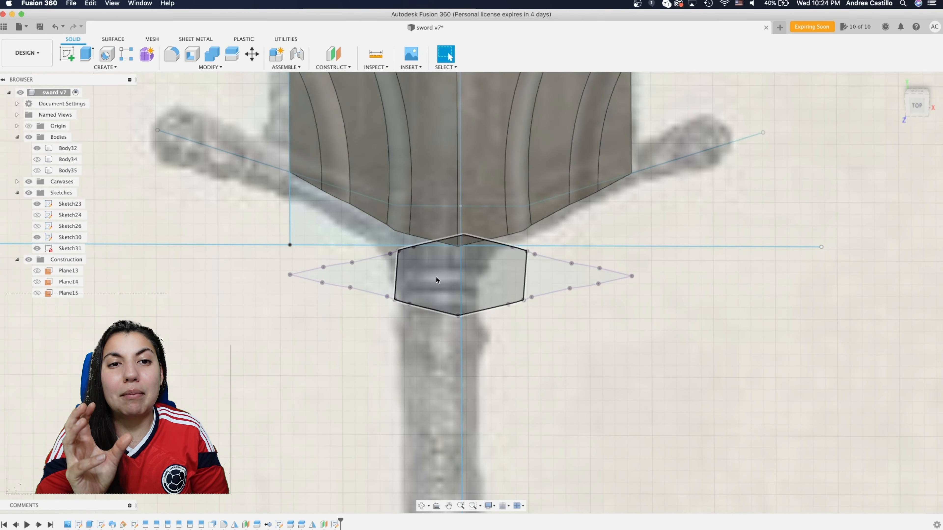
click(89, 59)
drag(459, 317, 456, 151)
shift+middle_drag(472, 291, 557, 245)
drag(924, 102, 919, 103)
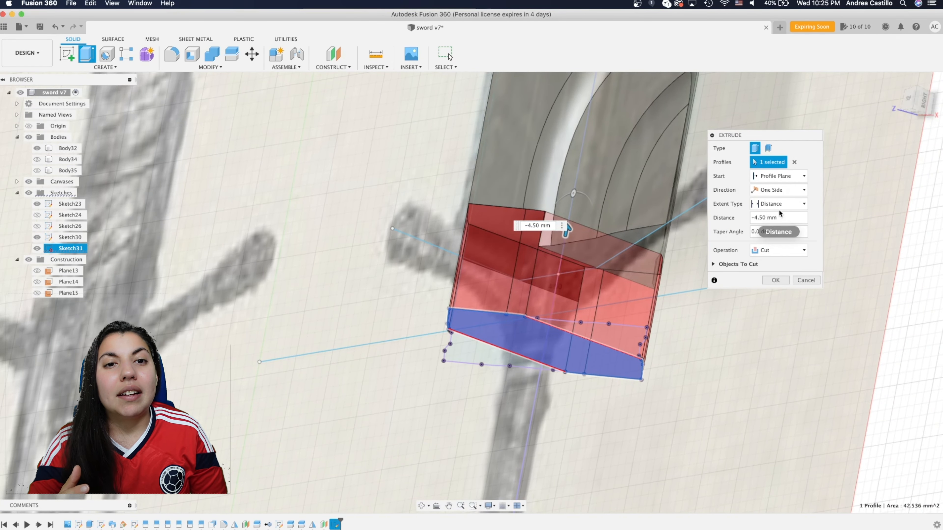
click(779, 250)
click(770, 281)
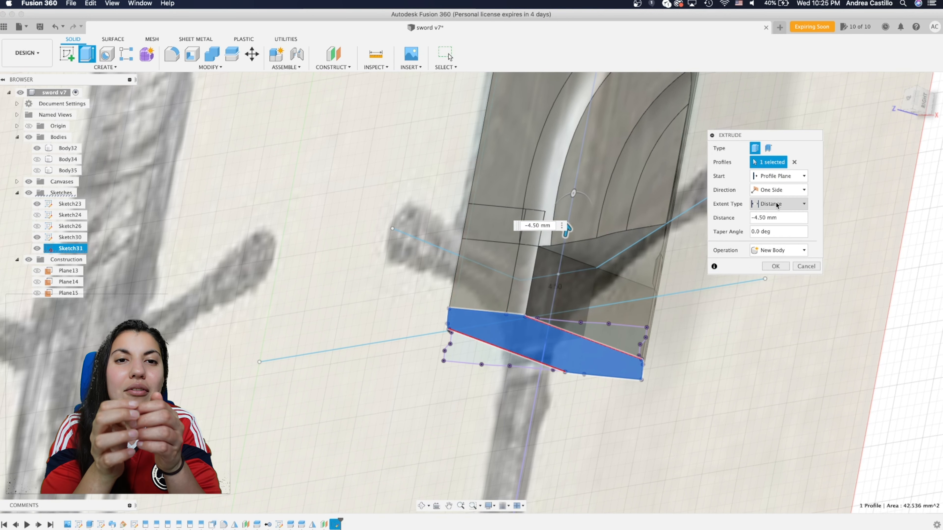
text(5)
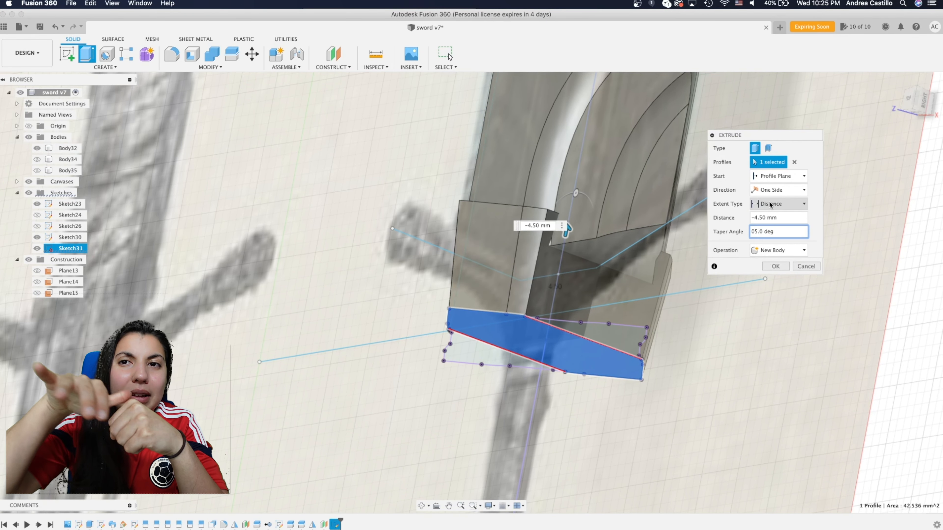
Change the extrusion's extent to To Object, ending at the blade's flat end face, and complete the tapered collar
drag(567, 227, 557, 274)
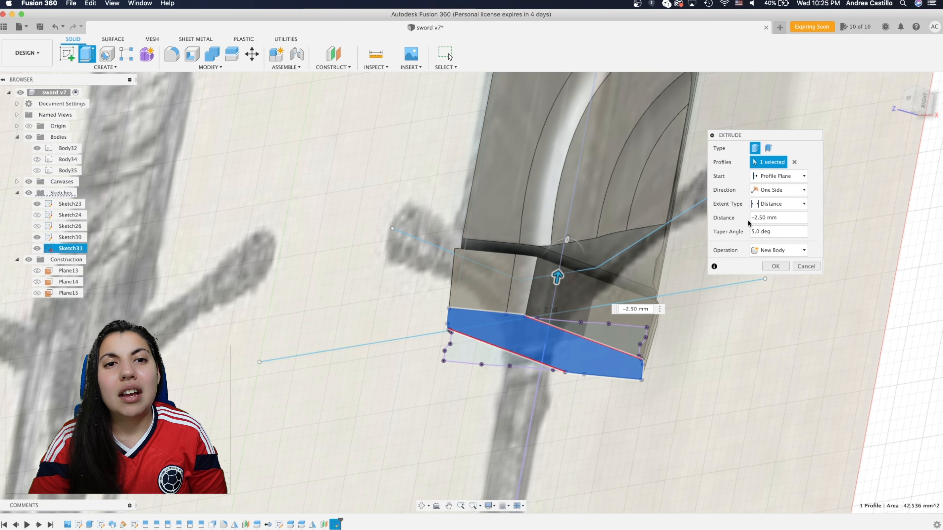
click(777, 204)
click(770, 224)
click(521, 262)
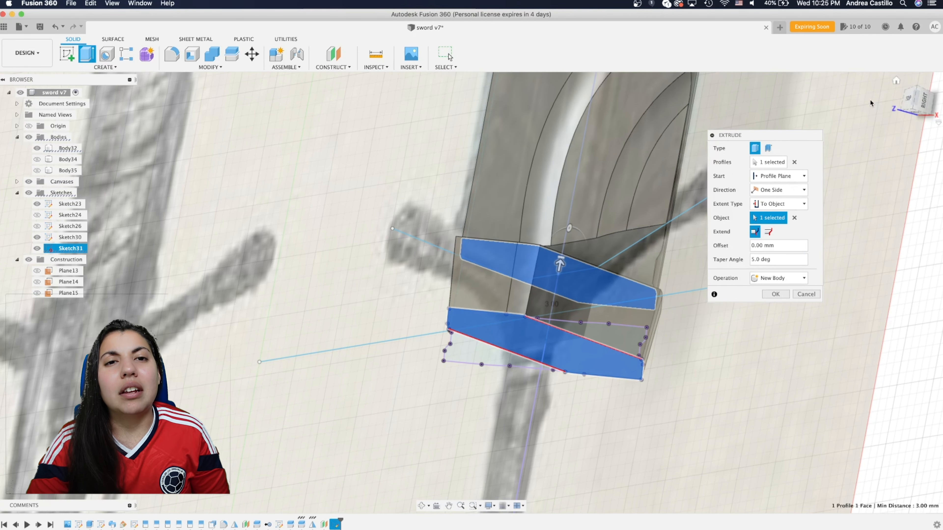
click(908, 101)
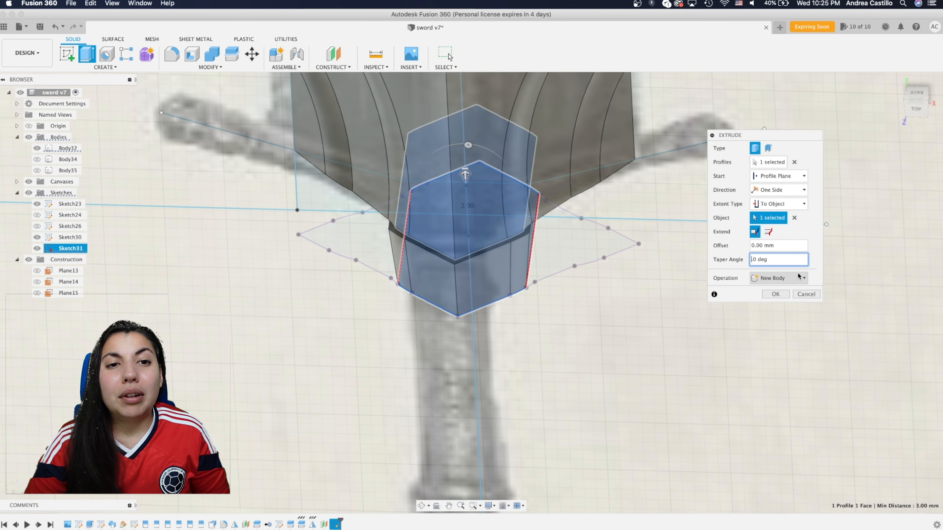
click(775, 294)
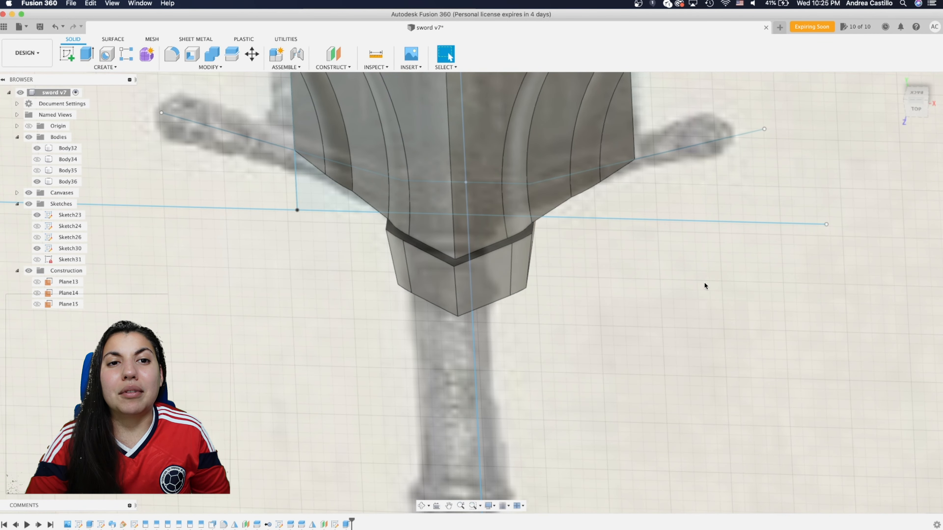
Offset the collar's right side face inward by 0.35 mm so its upper corner meets the bend of the crossguard line
click(915, 109)
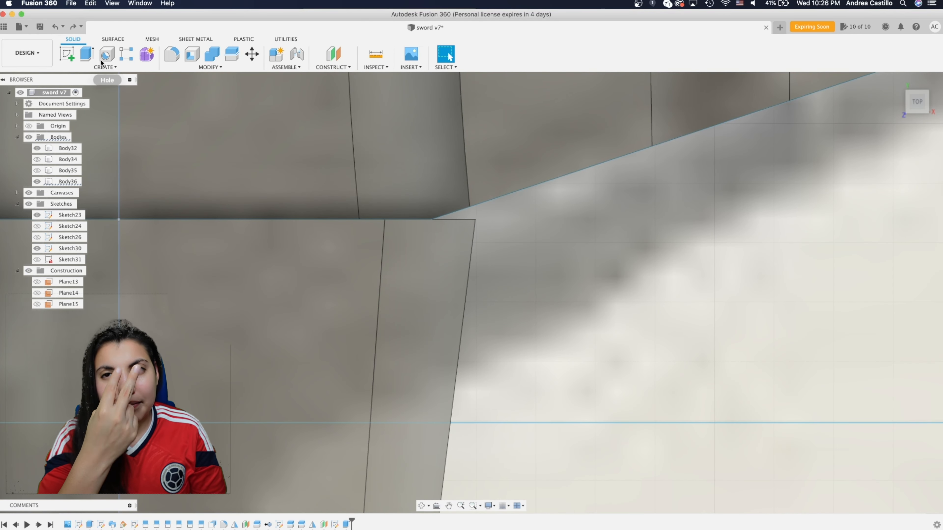
click(179, 69)
click(196, 76)
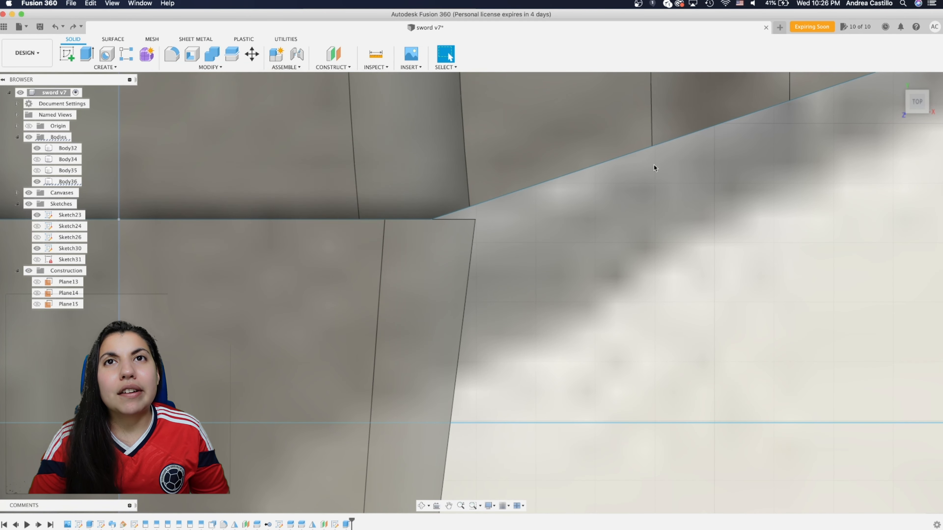
click(504, 266)
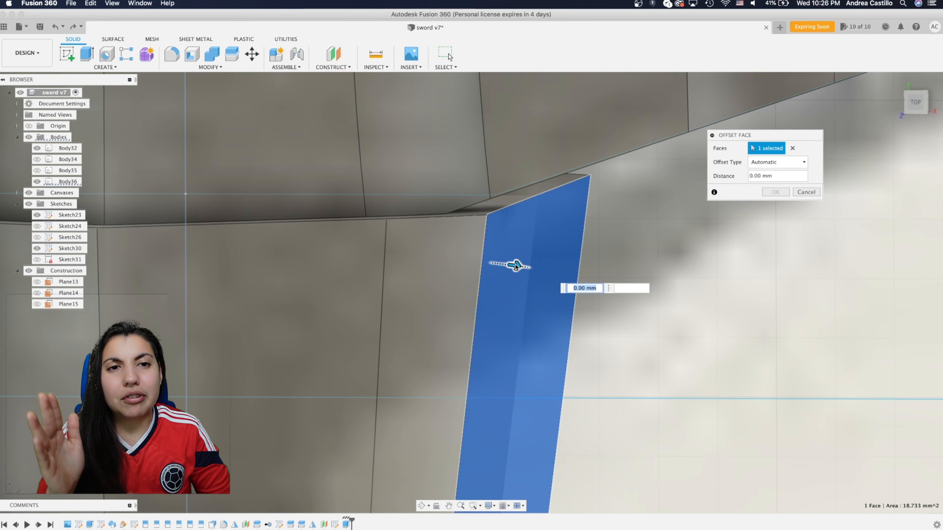
drag(508, 266, 390, 282)
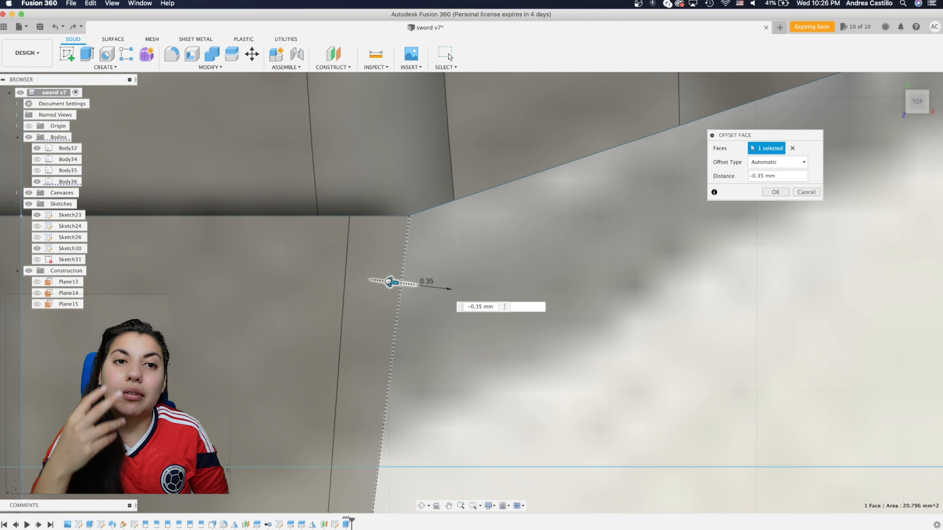
click(774, 192)
Offset the collar's left side face by -0.35 mm
scroll(678, 235, down, 5)
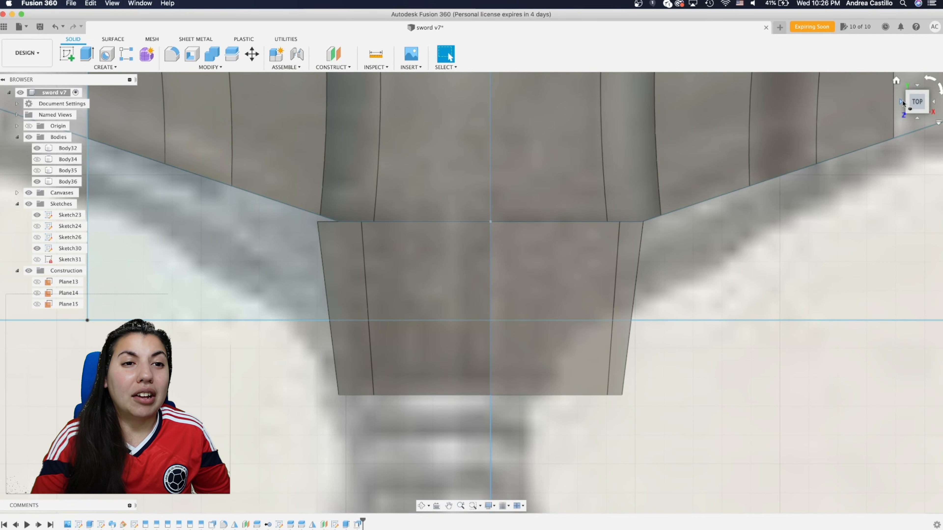
click(901, 102)
click(321, 288)
click(210, 67)
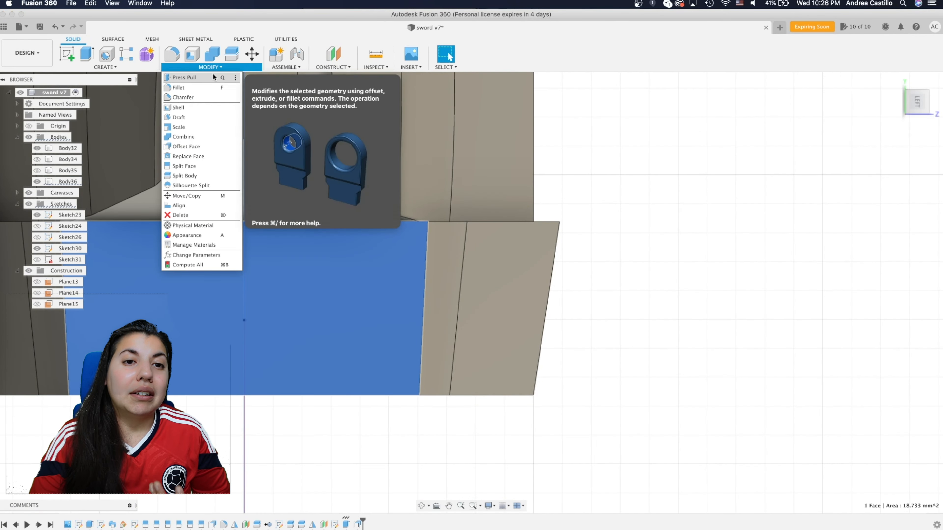
click(213, 77)
text(-.)
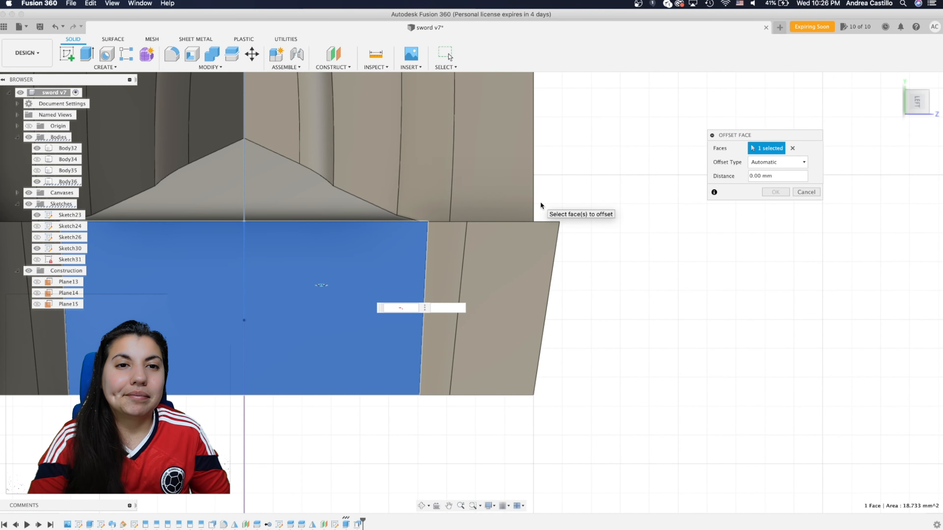
text(35)
click(936, 103)
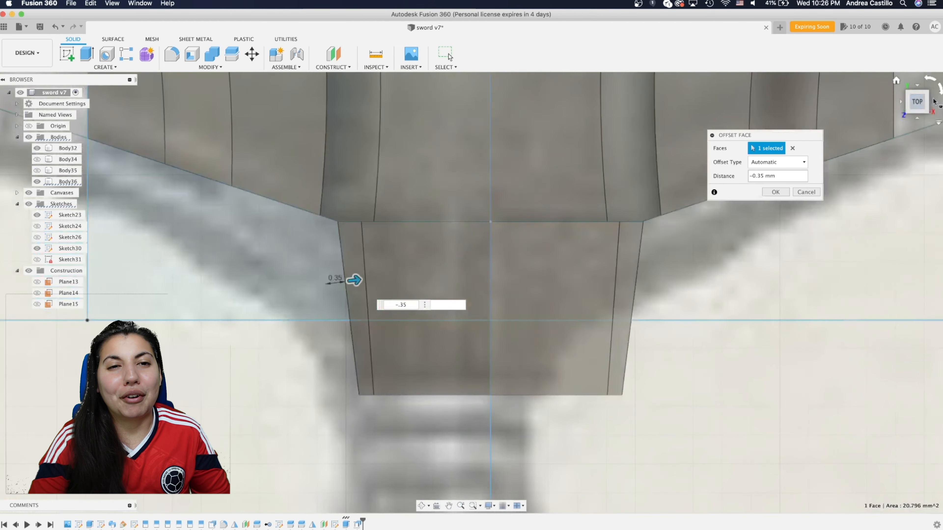
click(774, 191)
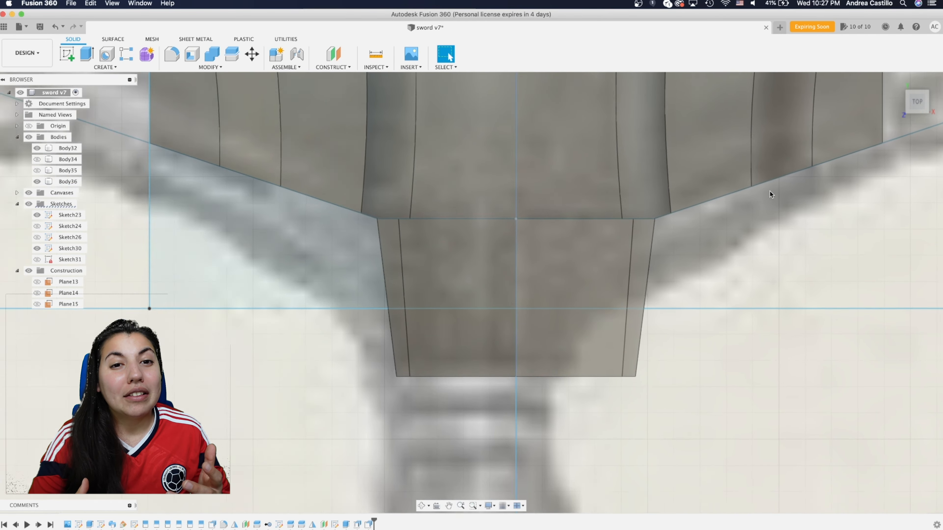
Set up a single-path sweep of the collar's right side face along the right-hand crossguard sketch line
scroll(716, 278, down, 5)
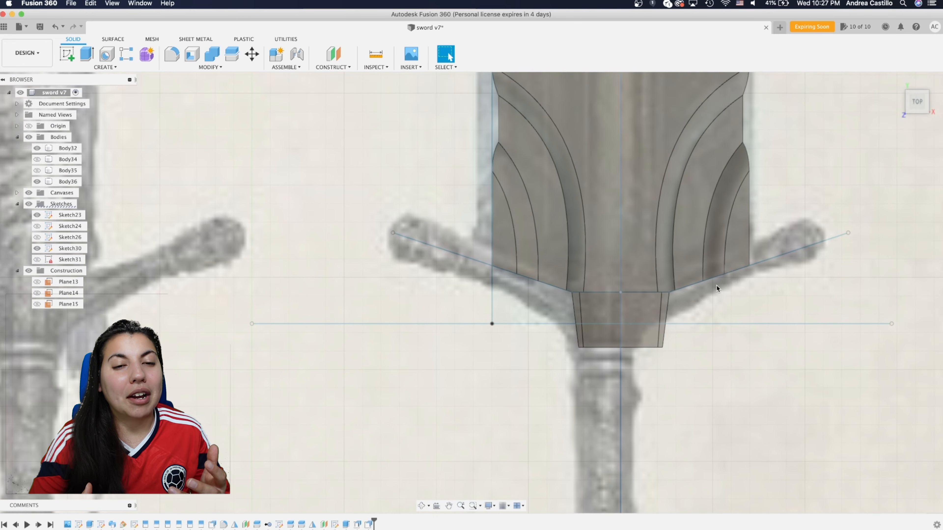
click(96, 68)
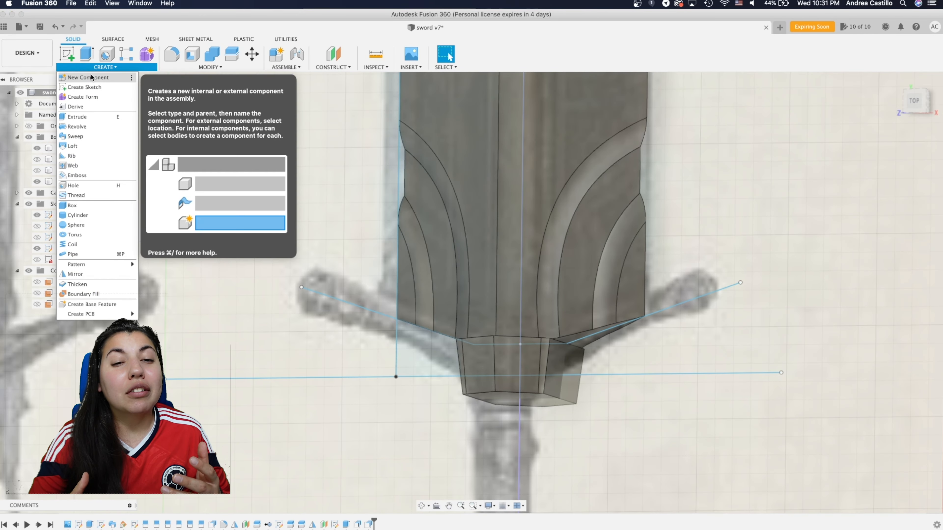
click(75, 136)
click(570, 375)
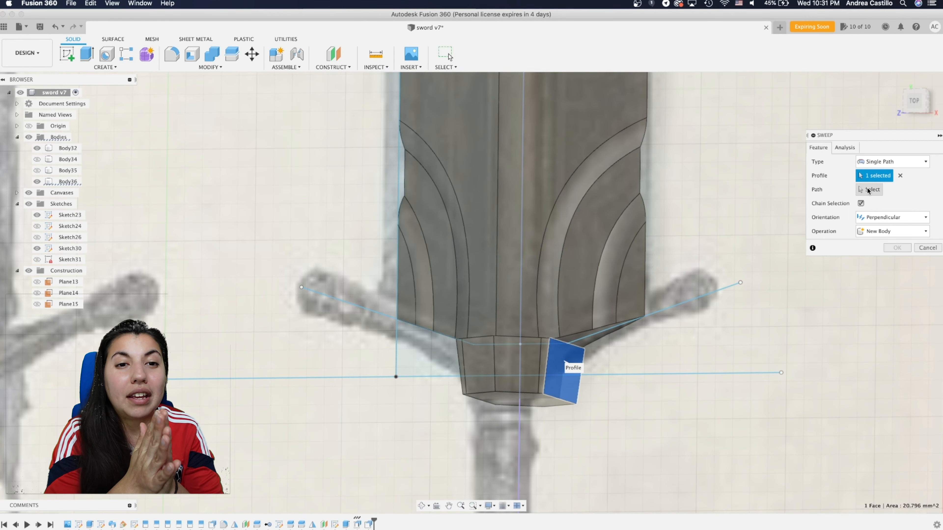
click(869, 190)
click(703, 295)
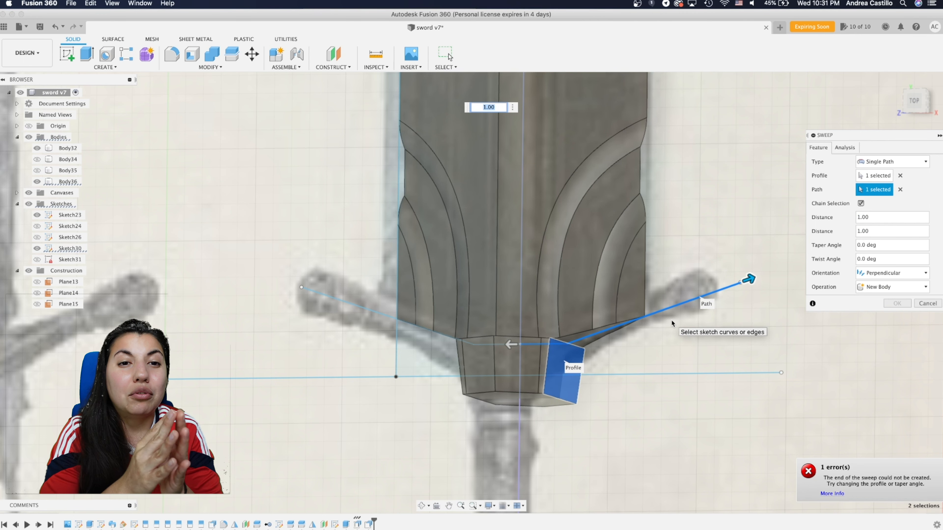
Complete the right arm's sweep as a new body, with path distances of 1.00 and 0.00
drag(511, 345, 540, 354)
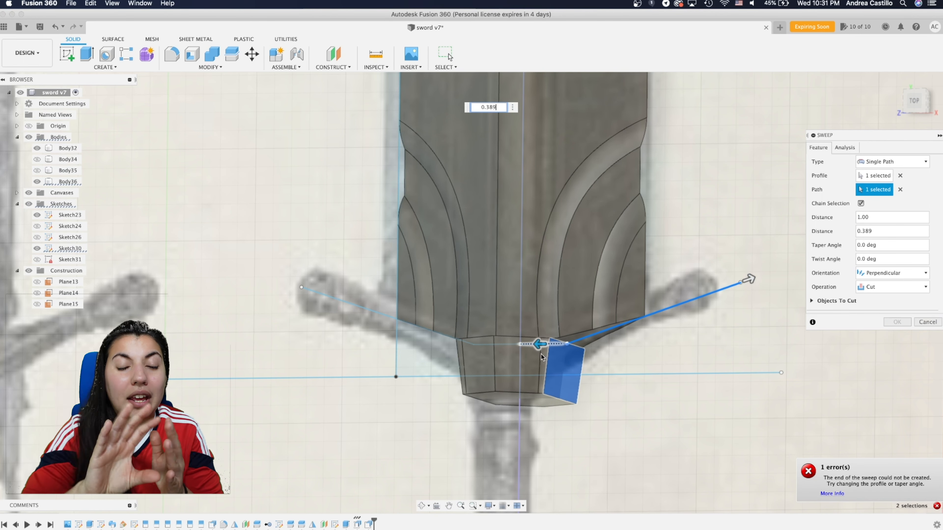
click(894, 287)
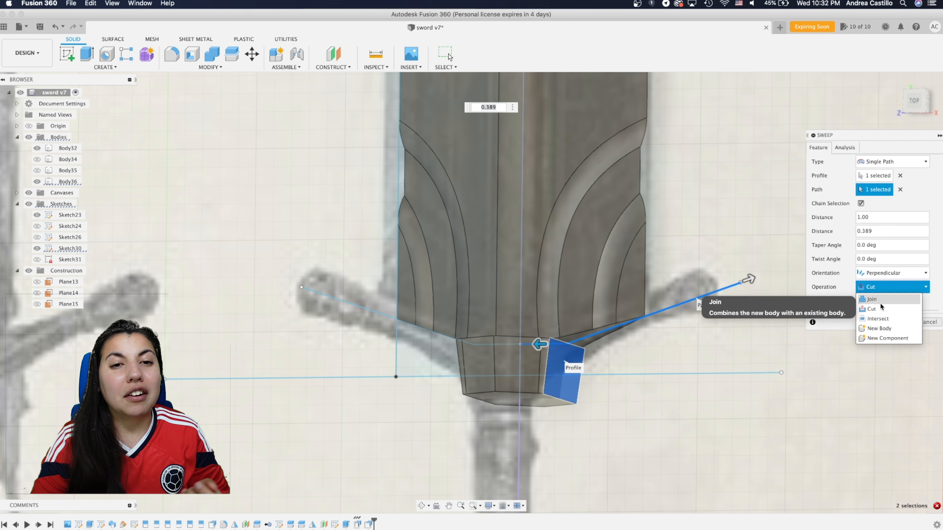
click(883, 329)
drag(747, 280, 766, 289)
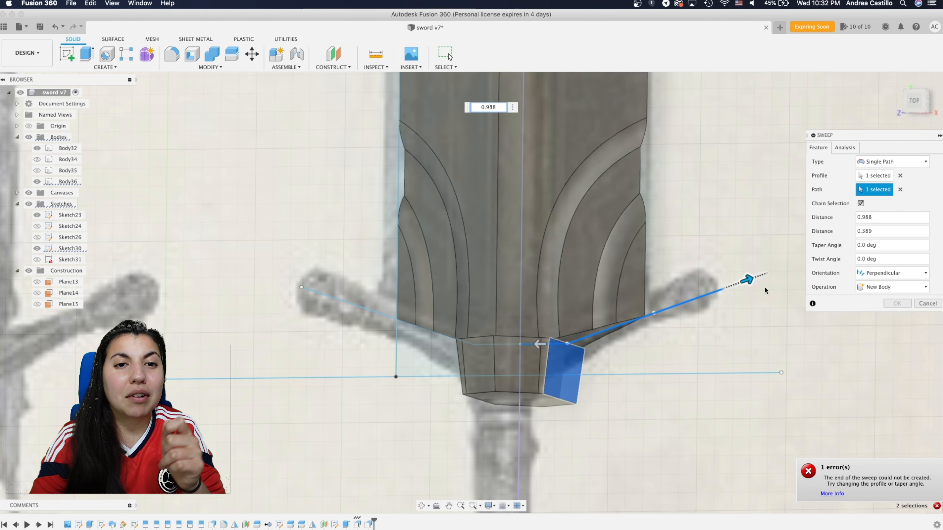
scroll(559, 334, up, 5)
drag(521, 356, 584, 361)
click(915, 107)
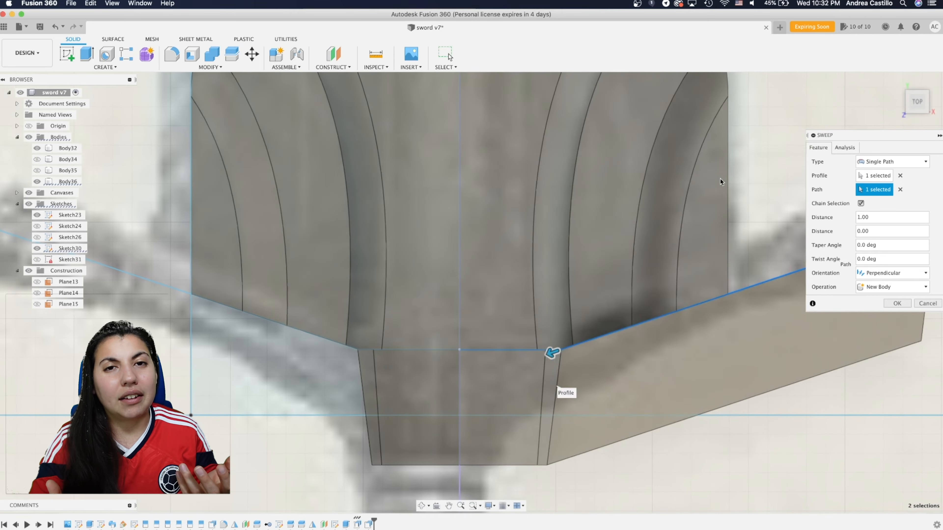
middle_drag(718, 188, 548, 232)
drag(919, 105, 862, 134)
click(893, 303)
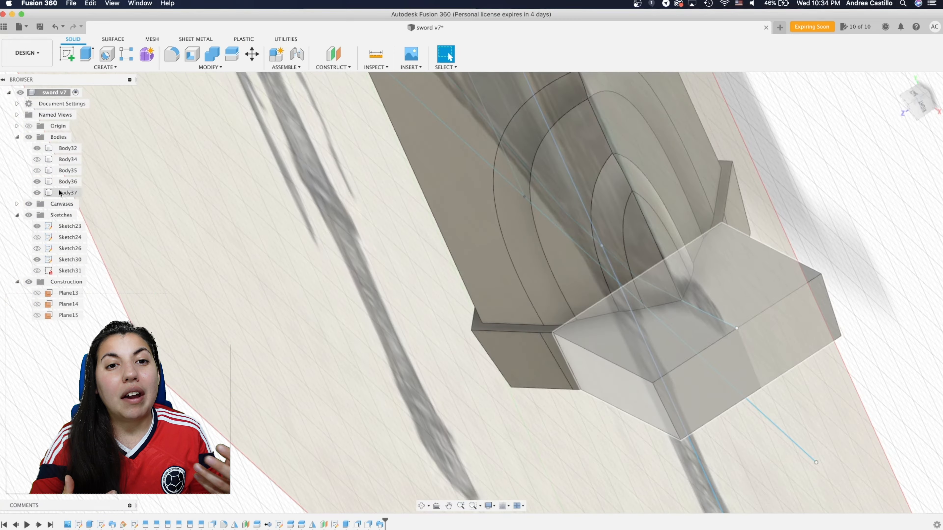
Hide the collar body and set up a draft on the arm's front and back faces, using its inner end face as pull direction
click(58, 192)
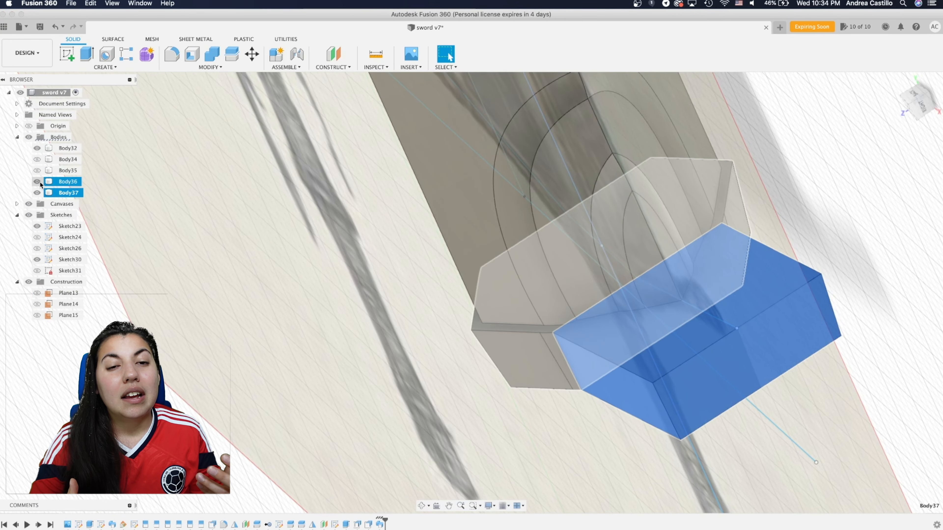
click(882, 120)
click(903, 106)
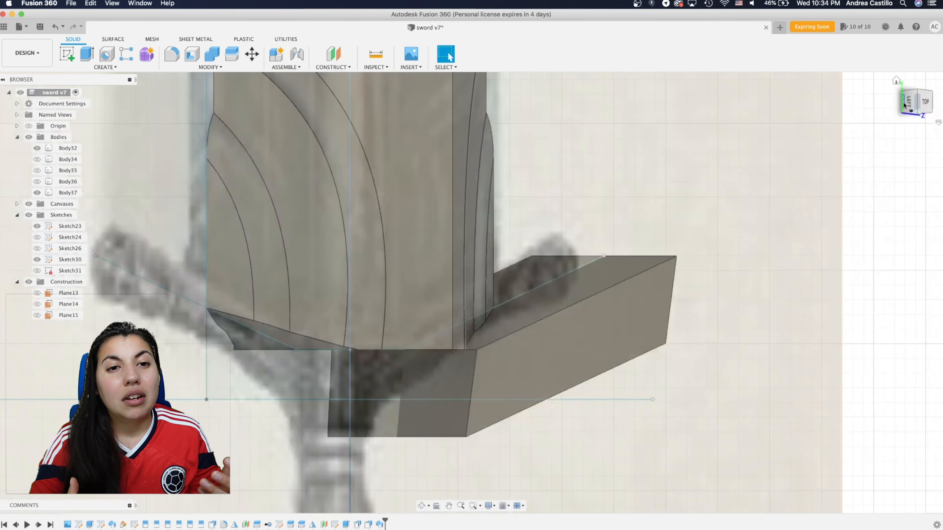
click(210, 66)
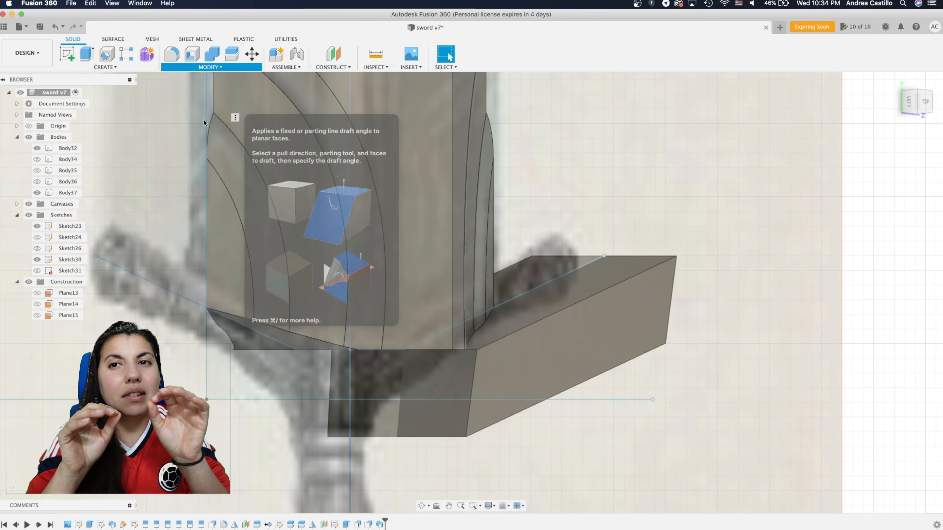
click(204, 120)
click(399, 419)
click(564, 334)
click(904, 100)
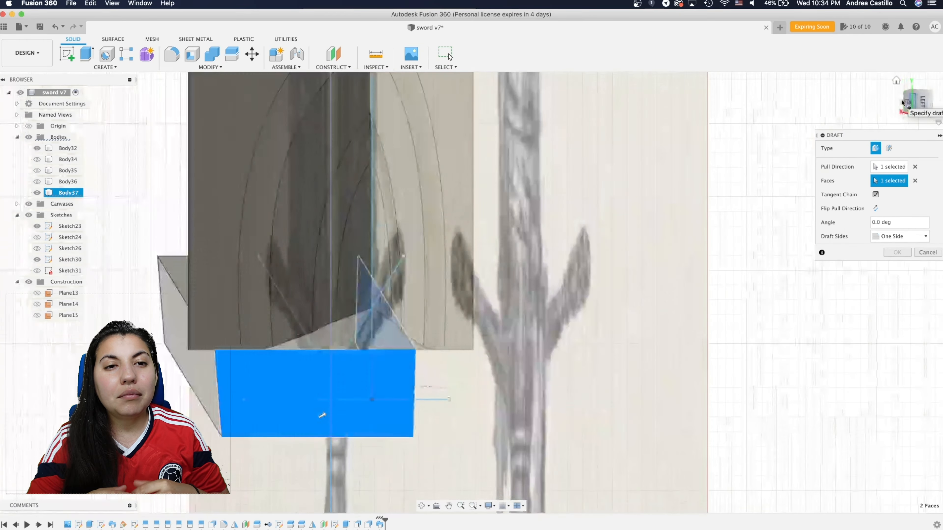
click(171, 358)
drag(908, 104, 941, 98)
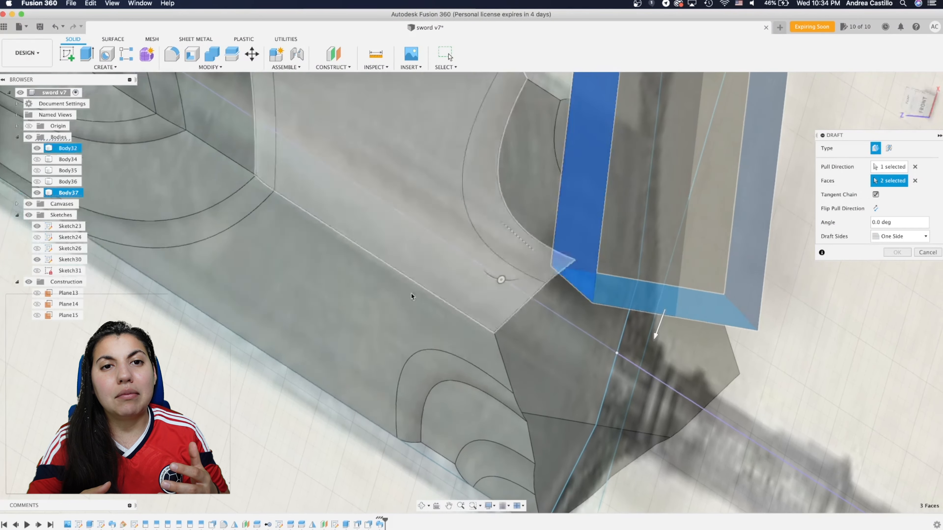
Show the collar body again and complete the arm's draft at -10.0 deg, tapering it toward its tip
drag(500, 278, 493, 279)
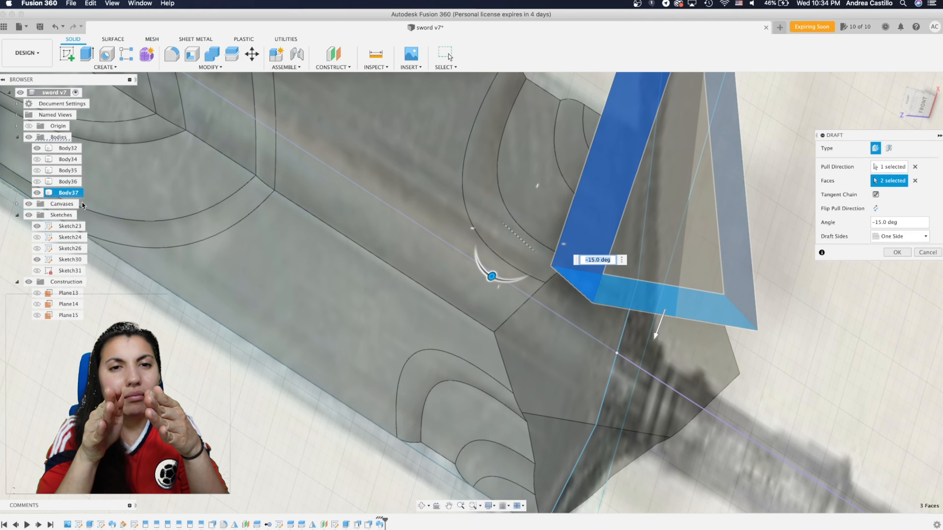
click(37, 181)
drag(904, 102, 810, 147)
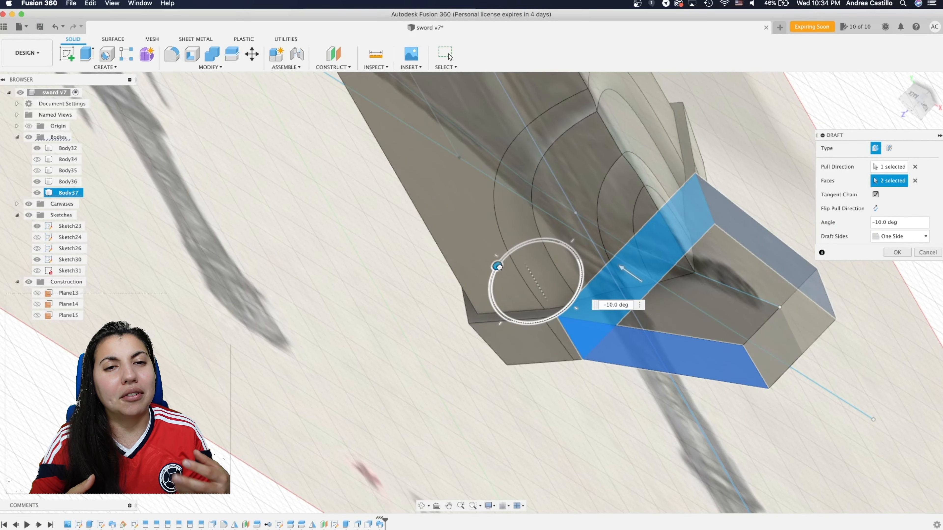
click(899, 255)
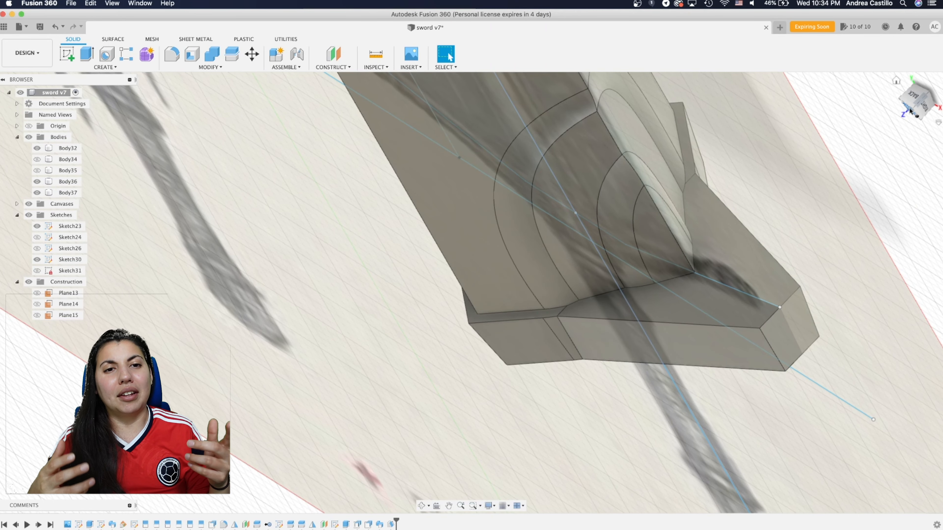
Create an offset construction plane on the collar's flat bottom face
click(909, 111)
drag(909, 111, 883, 125)
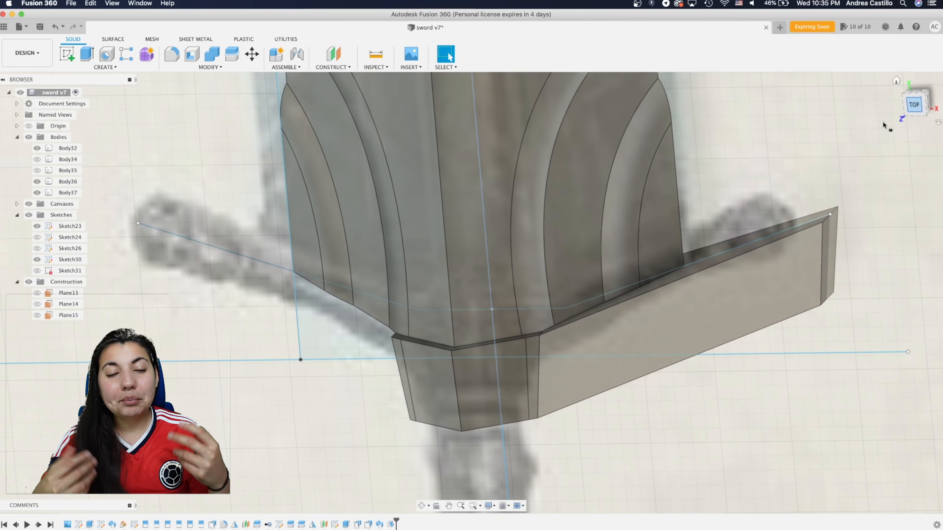
middle_drag(797, 200, 619, 223)
drag(910, 109, 882, 114)
click(912, 113)
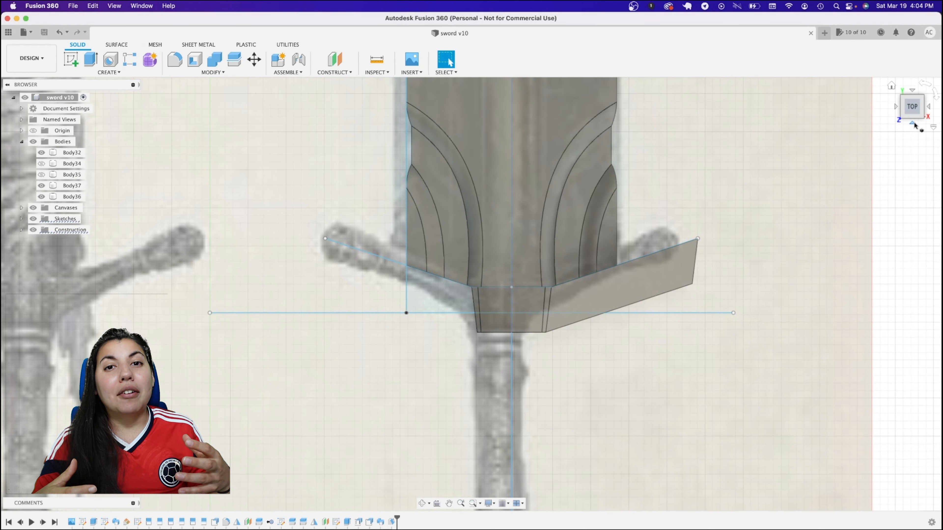
click(912, 124)
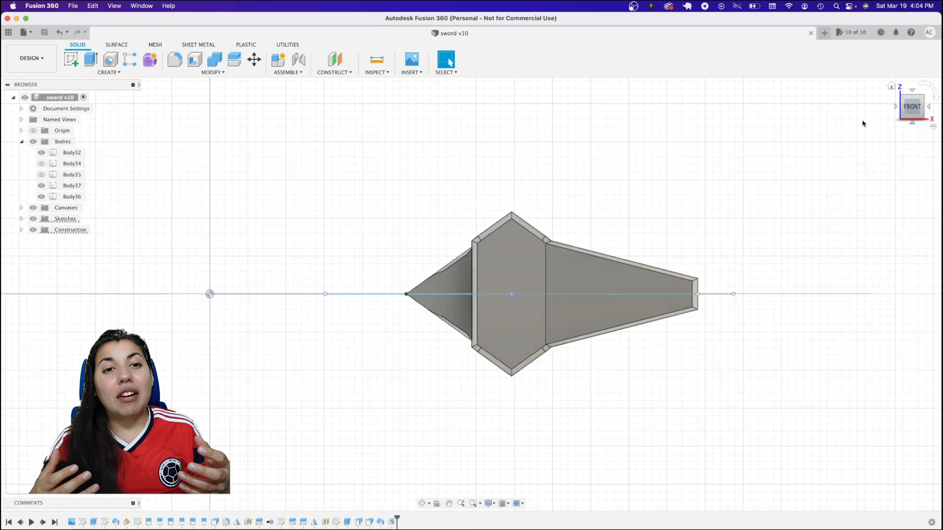
click(334, 60)
click(497, 347)
key(Return)
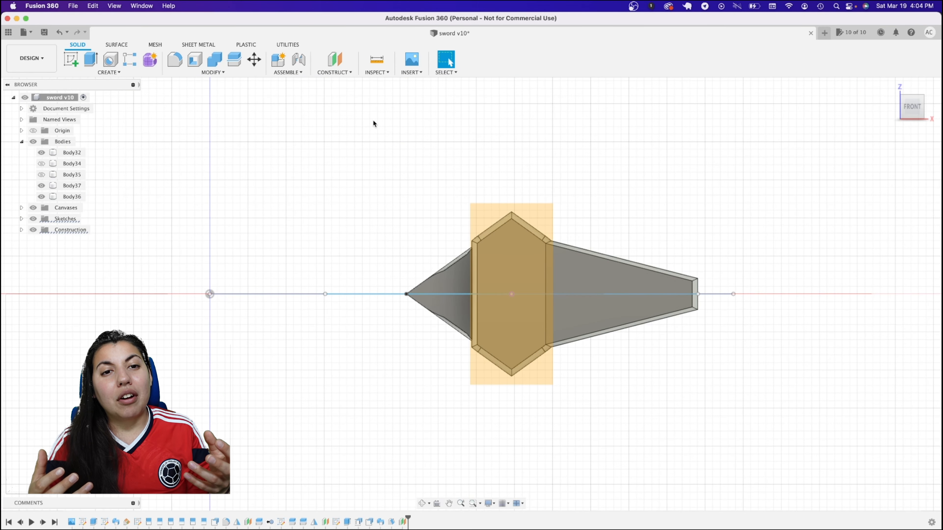
Sketch a center-diameter circle on the new plane, centered on the collar and reaching its corners, and finish the sketch
click(71, 68)
click(553, 230)
click(90, 60)
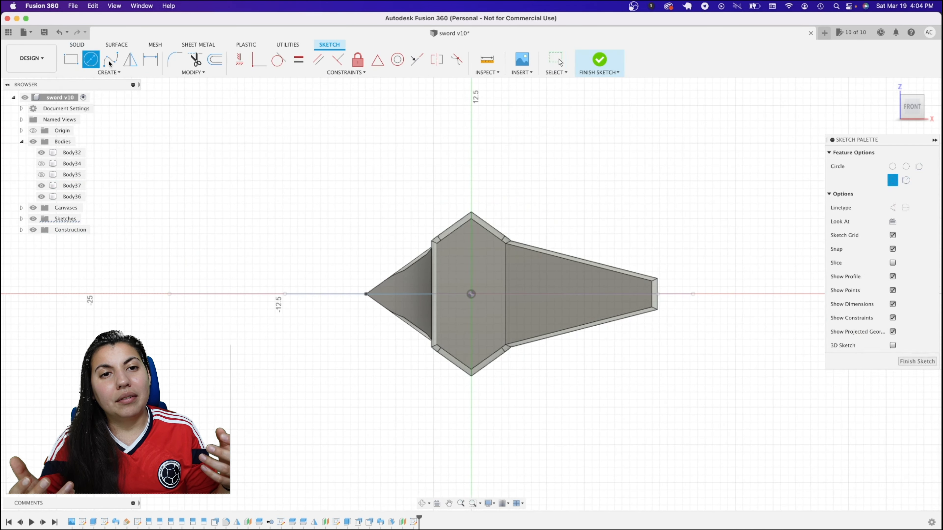
click(503, 244)
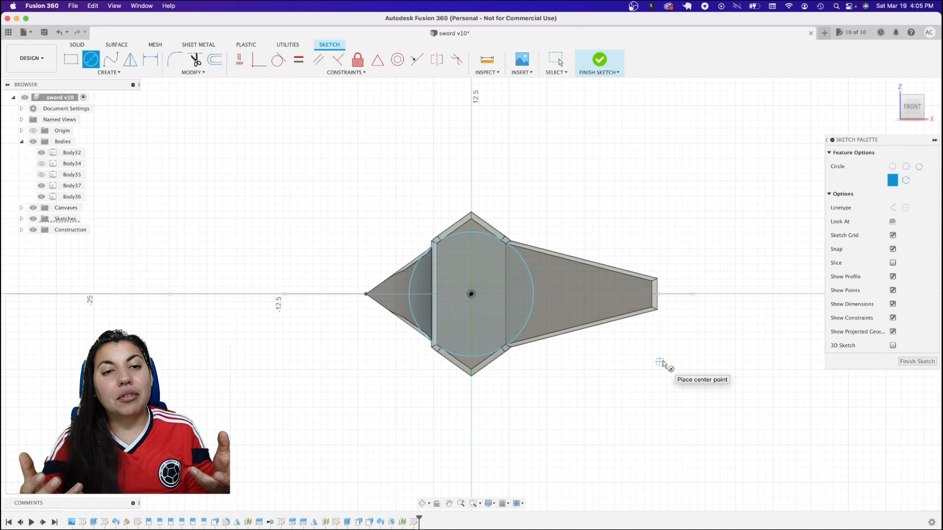
click(917, 361)
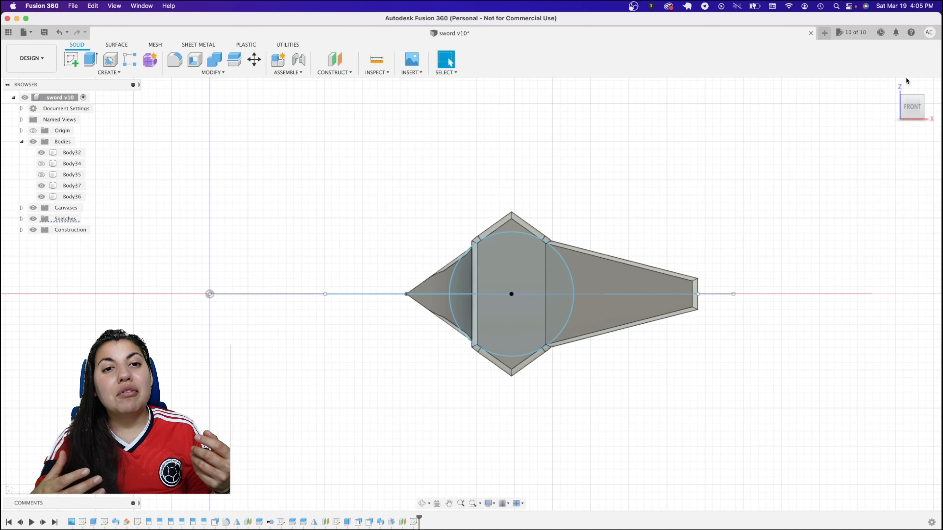
Extrude the circle away from the blade into a separate disc below the collar
click(91, 65)
click(526, 274)
click(913, 90)
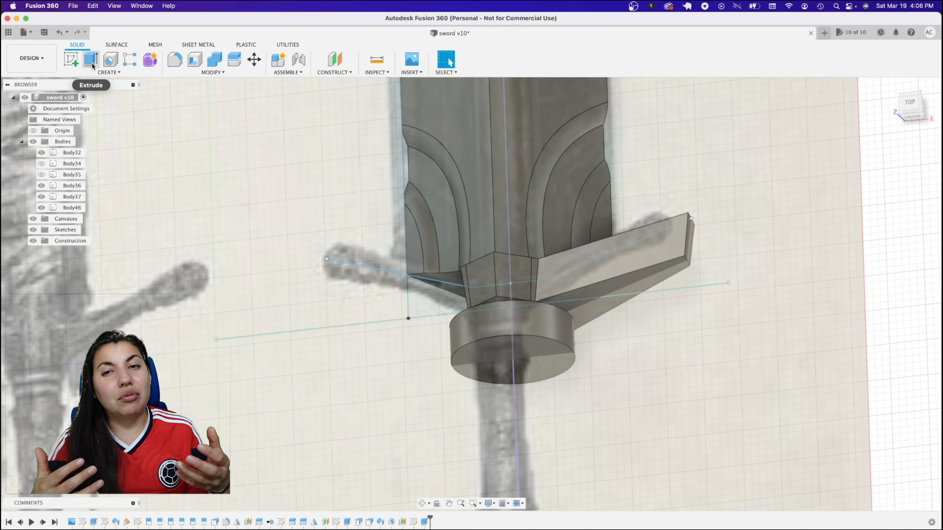
Extrude the disc's bottom face 1.50 mm as a new body to form a second disc
click(90, 60)
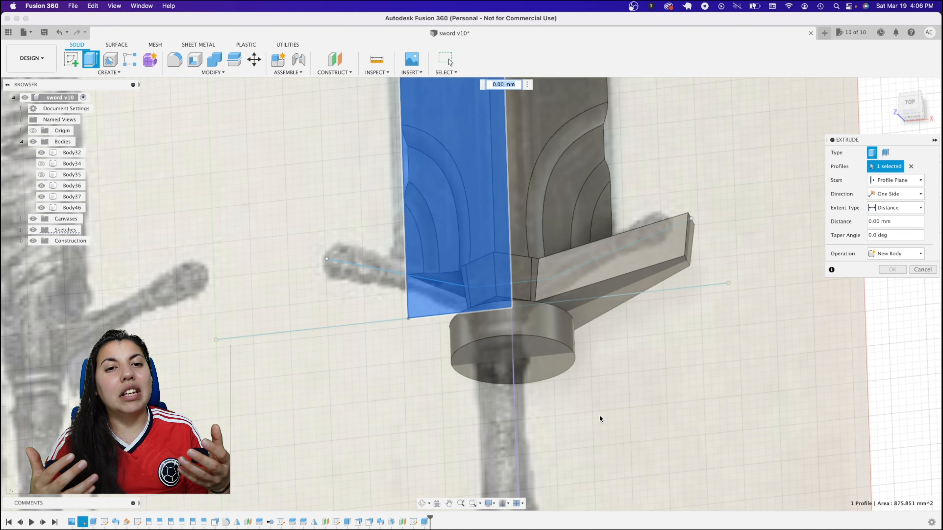
click(910, 168)
click(557, 356)
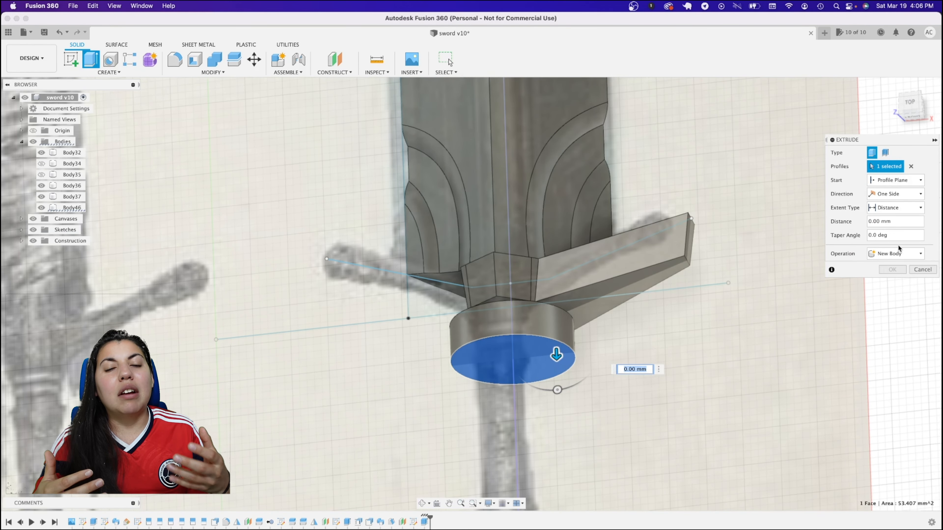
drag(554, 355, 548, 373)
click(917, 254)
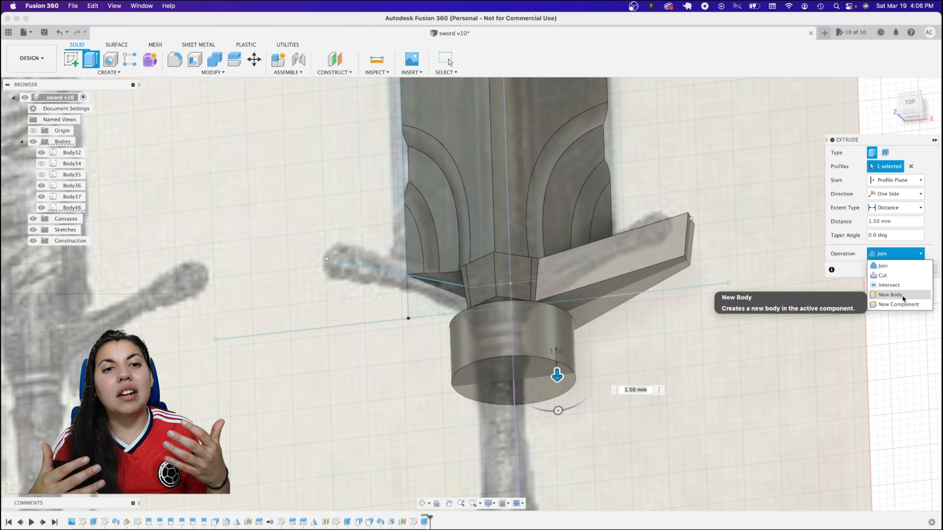
click(895, 295)
click(891, 270)
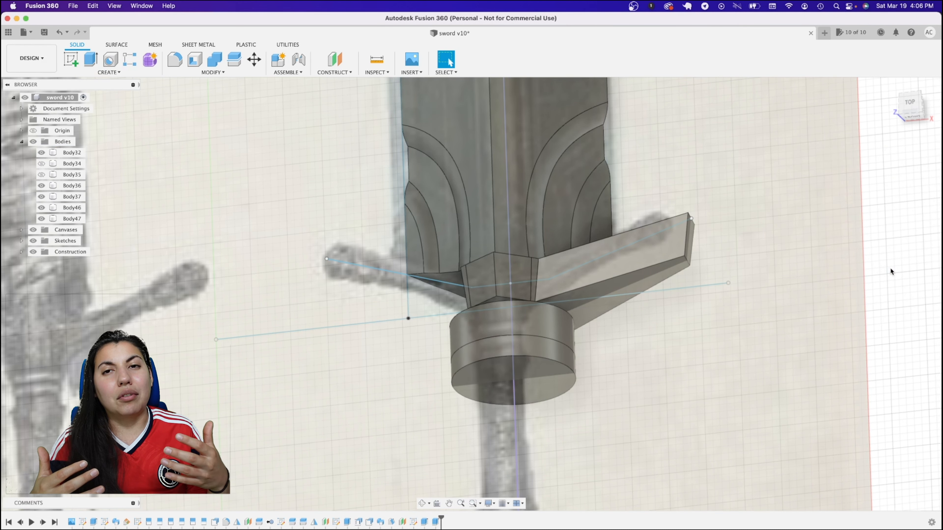
Edit the second disc's extrusion and set its distance to 2.50 mm
right_click(435, 523)
click(460, 440)
click(872, 221)
key(BackSpace)
text(2.50)
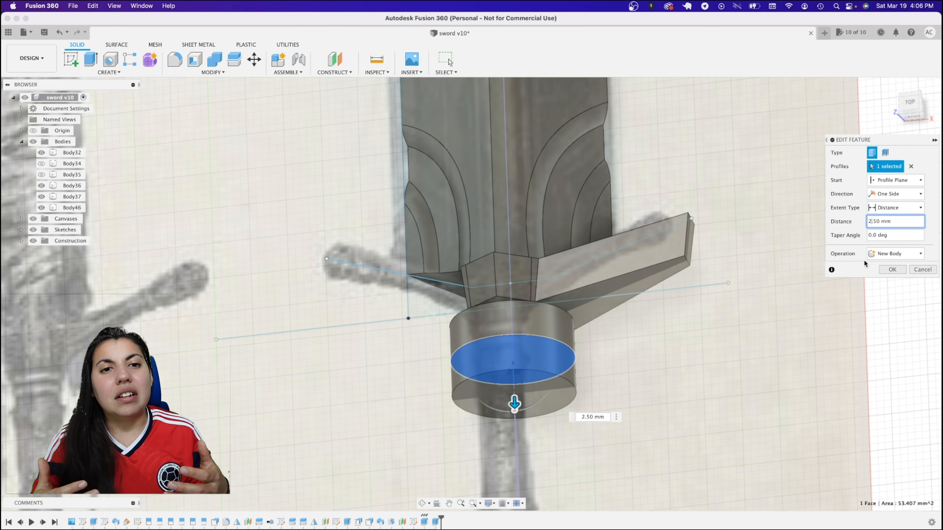
click(892, 269)
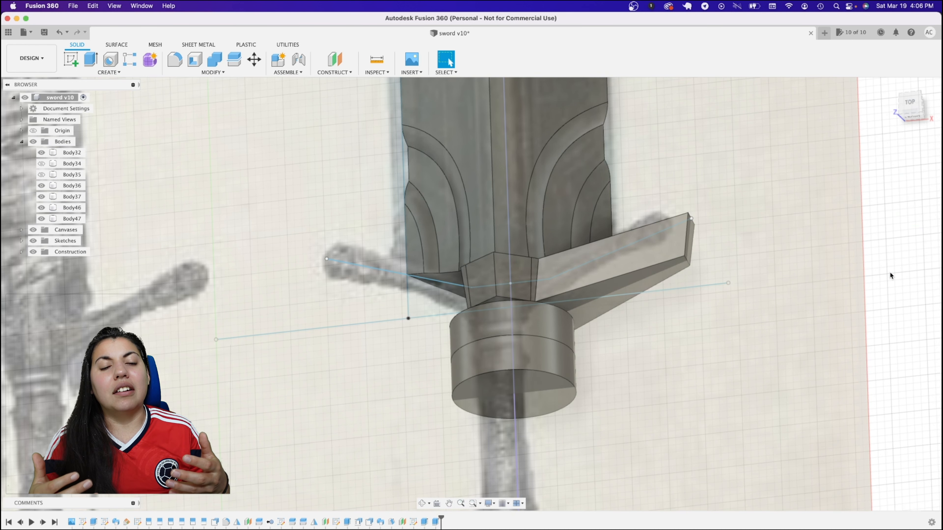
Fillet the upper disc's top and bottom rim edges with a 1.50 mm radius
click(229, 72)
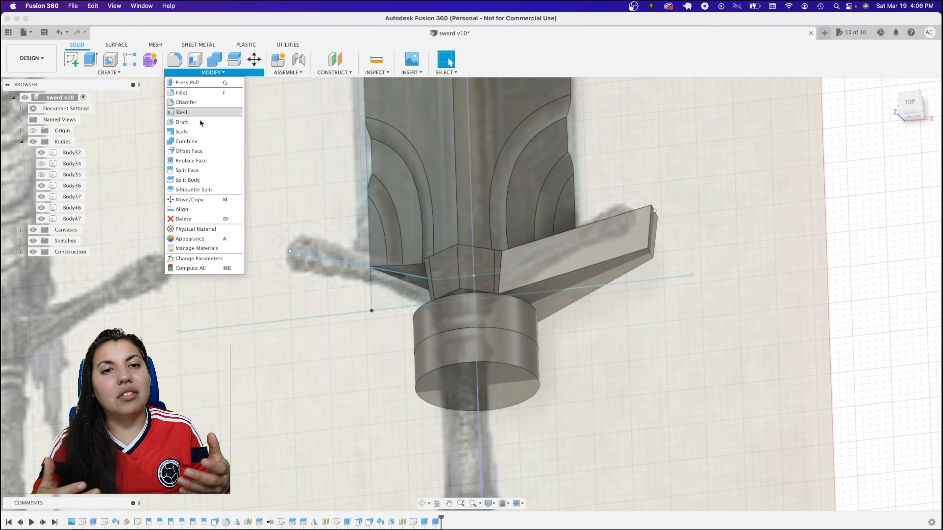
click(200, 94)
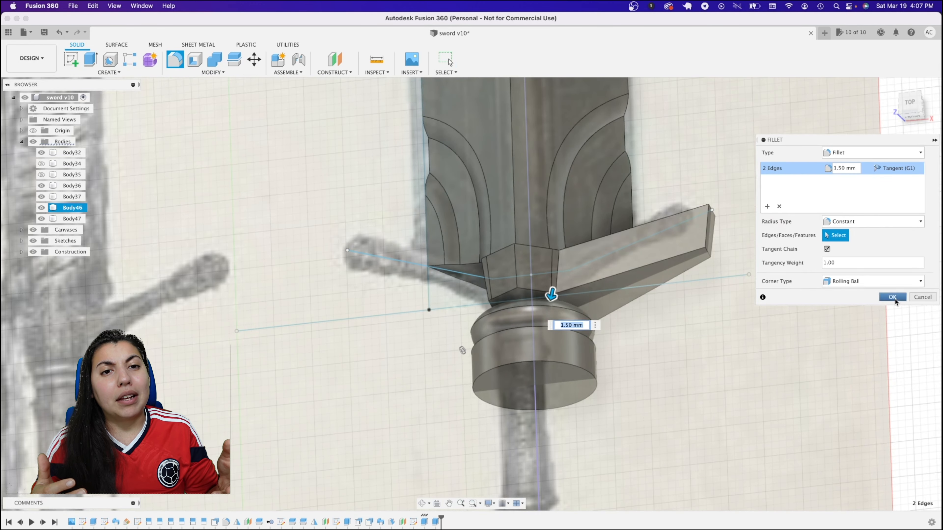
click(892, 297)
Fillet the lower disc's top and bottom rim edges to round it like the ring above
scroll(594, 367, up, 5)
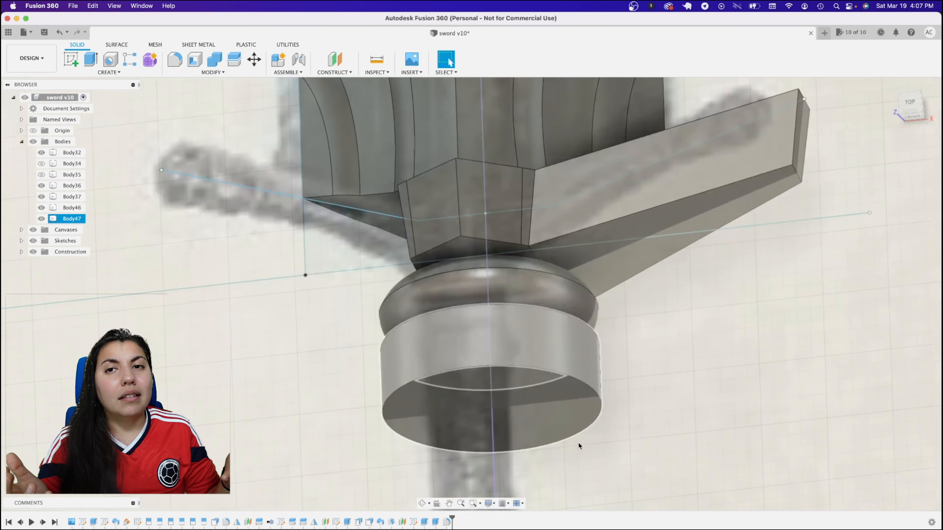
key(f)
click(578, 322)
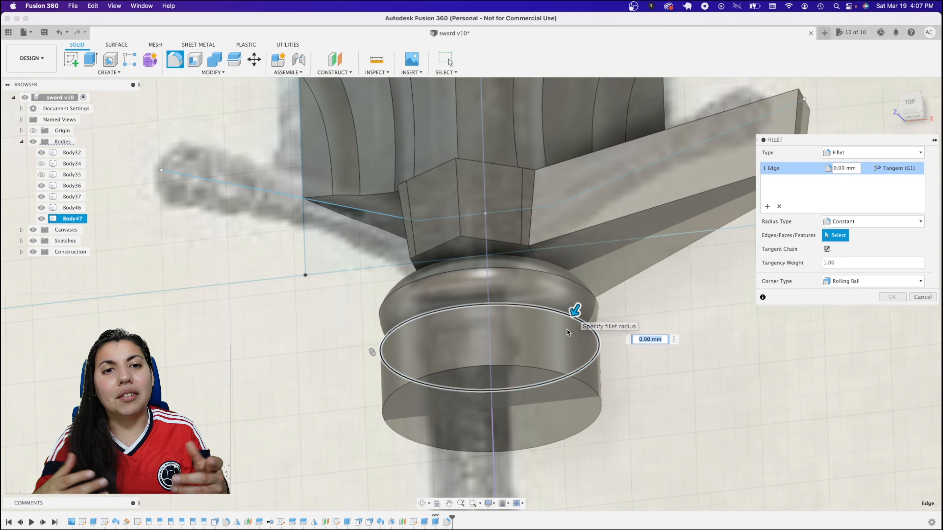
click(560, 373)
drag(560, 373, 551, 367)
click(892, 297)
Extrude the lower ring's bottom face 8.00 mm downward with Join to form the handle shaft
scroll(472, 258, down, 5)
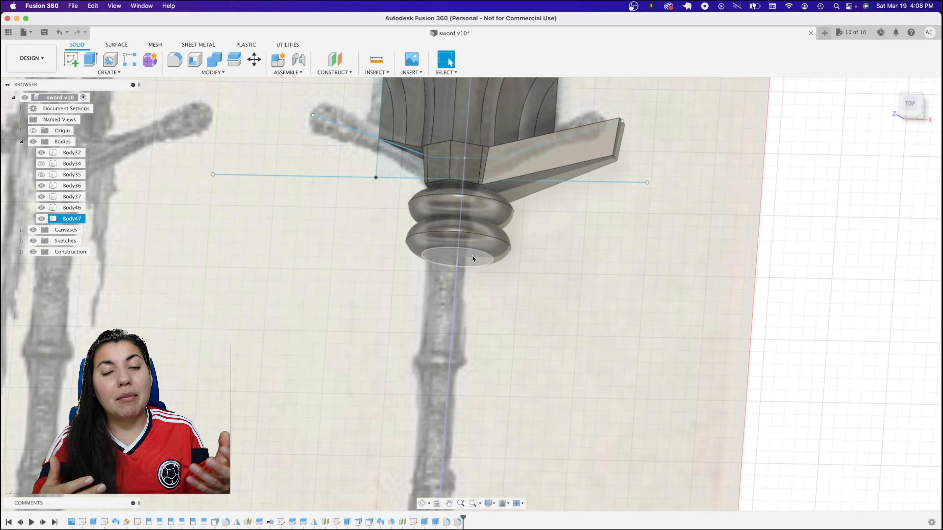
key(e)
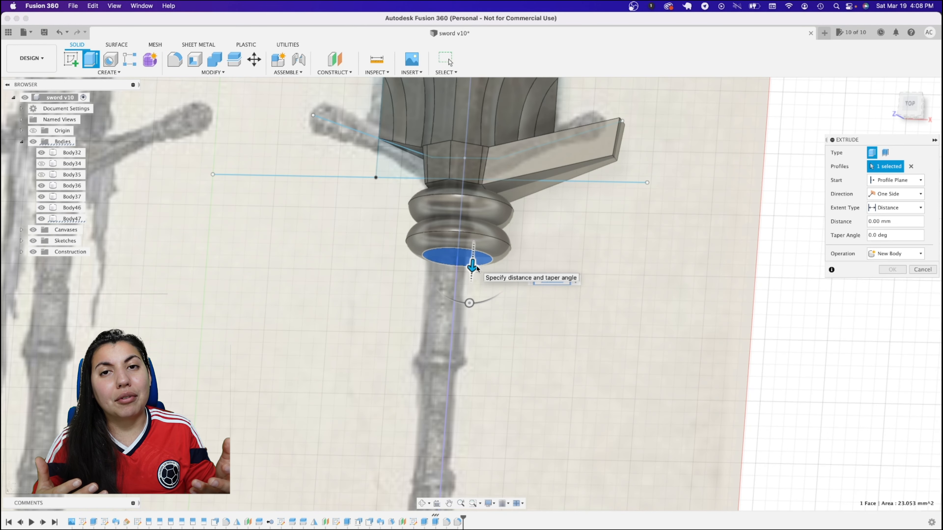
click(908, 106)
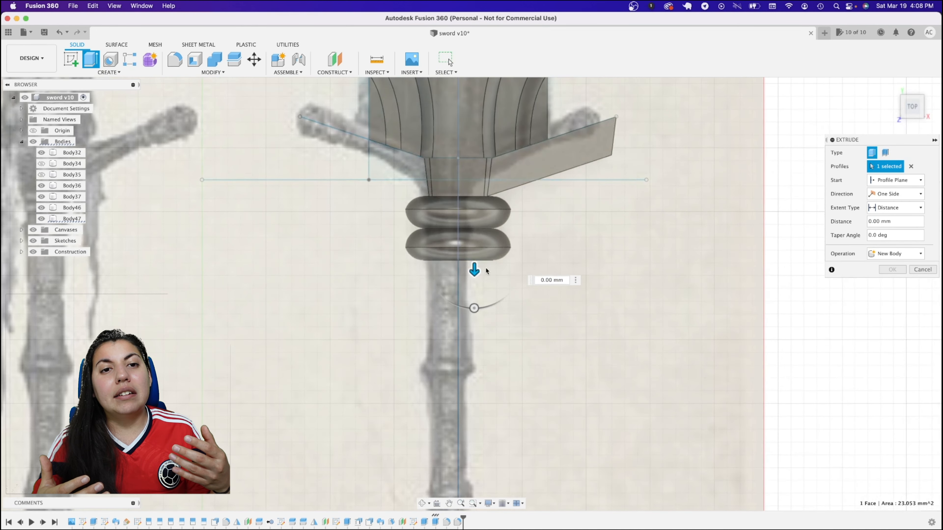
drag(474, 271, 474, 372)
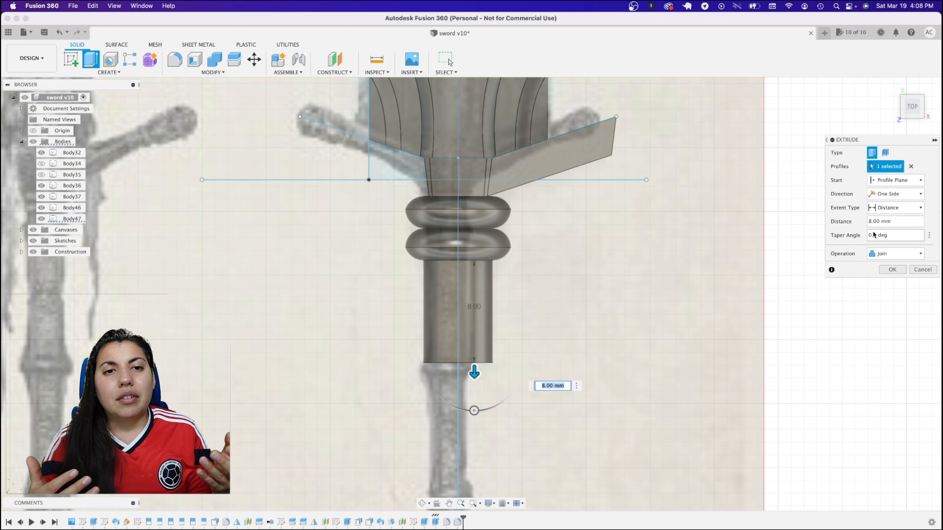
click(892, 269)
Create an offset plane at 0.00 mm on the handle shaft's end face and start a sketch on it
click(334, 59)
shift+middle_drag(463, 278, 484, 302)
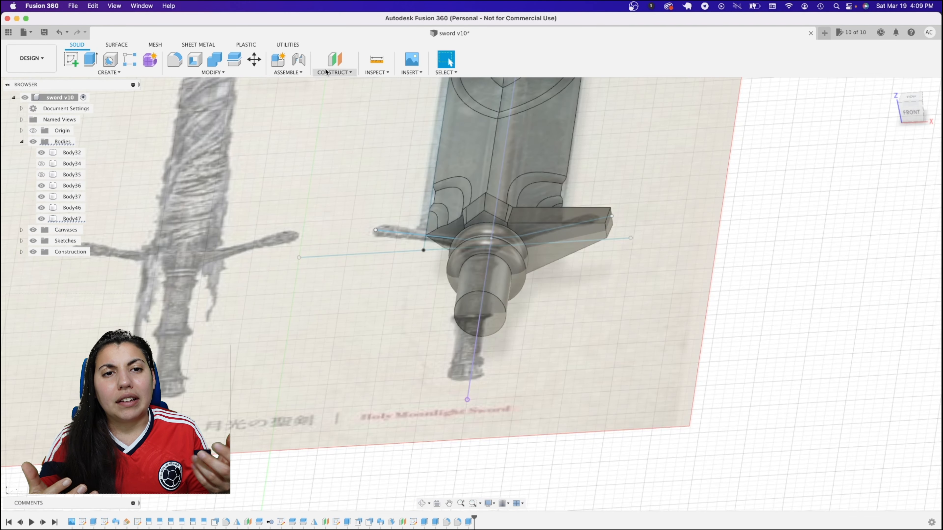
click(484, 302)
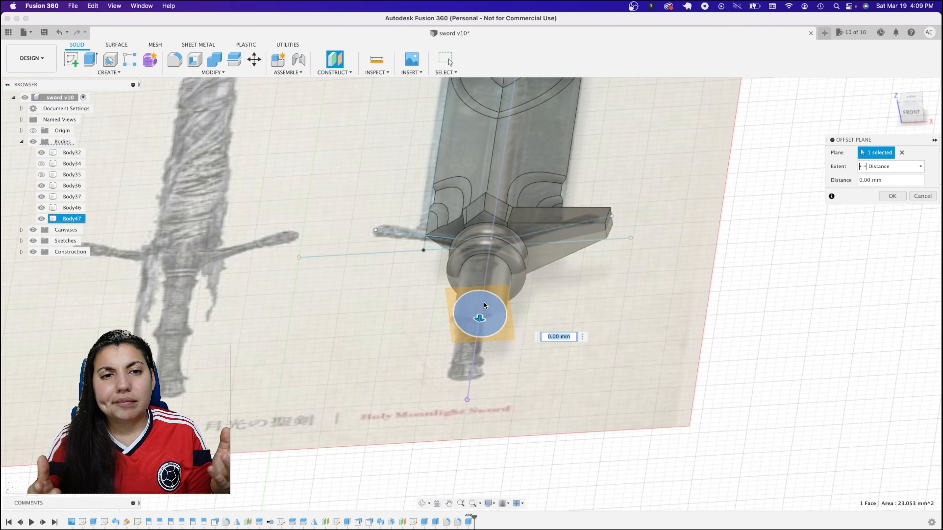
click(893, 196)
click(70, 59)
click(458, 319)
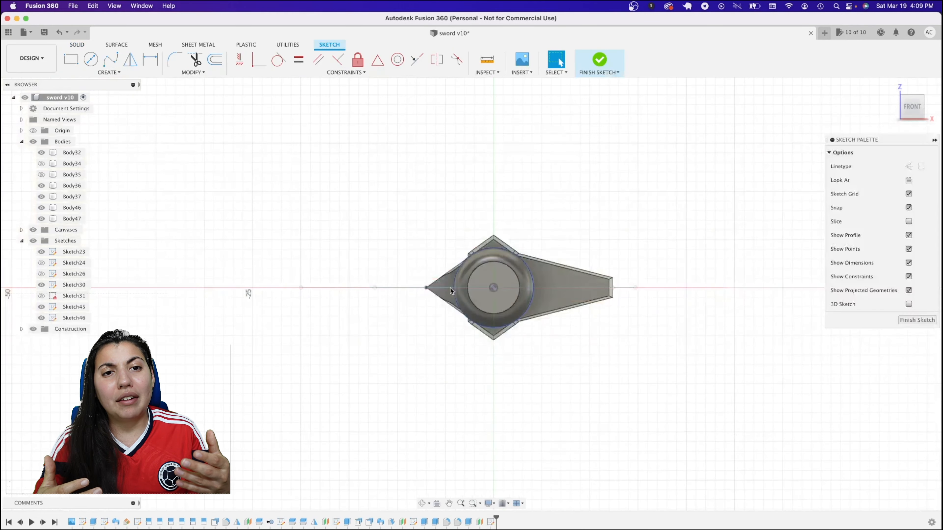
Project the ring's outer circle into the sketch and finish the sketch
click(117, 72)
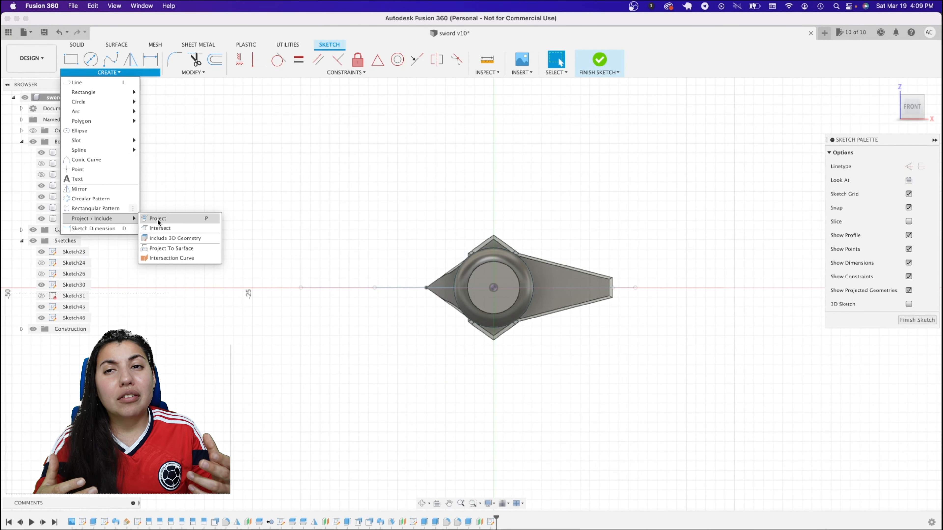
click(158, 223)
click(533, 288)
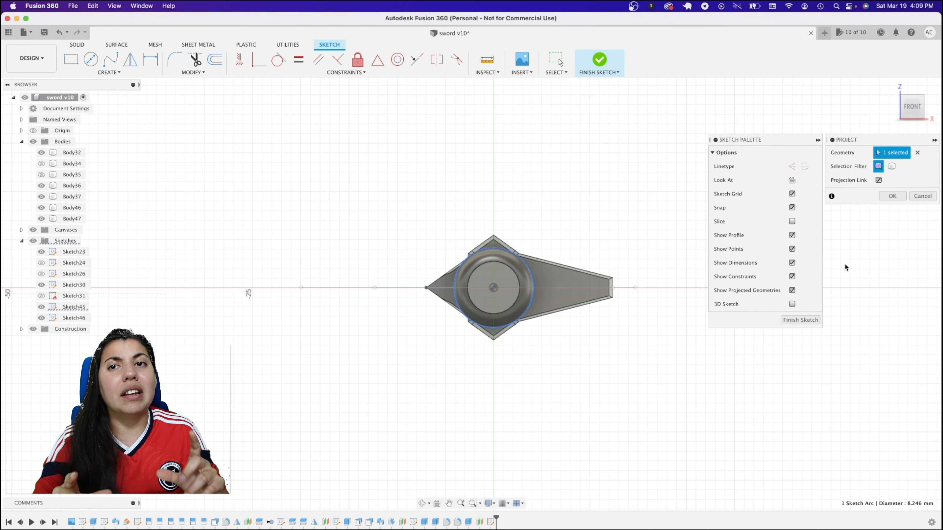
click(891, 196)
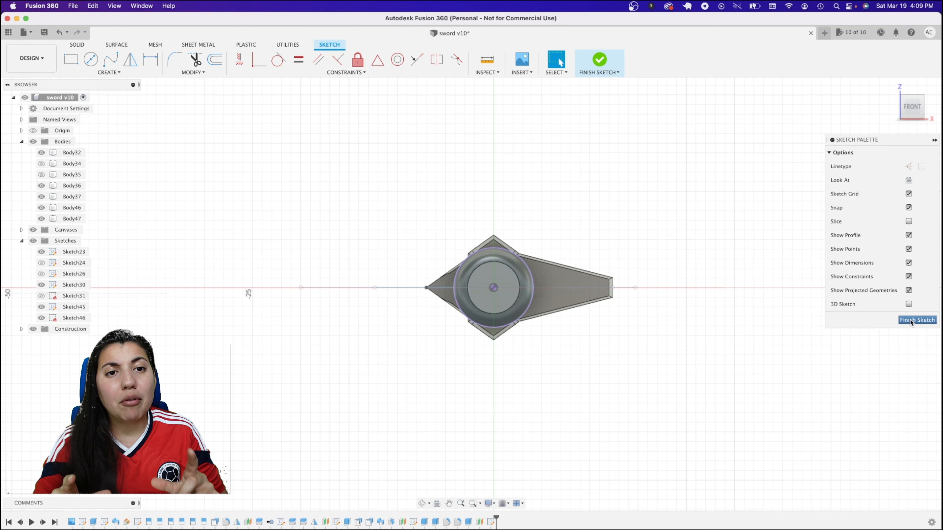
click(910, 320)
Extrude the projected circle's profile downward to form a flat disc at the end of the handle shaft
key(e)
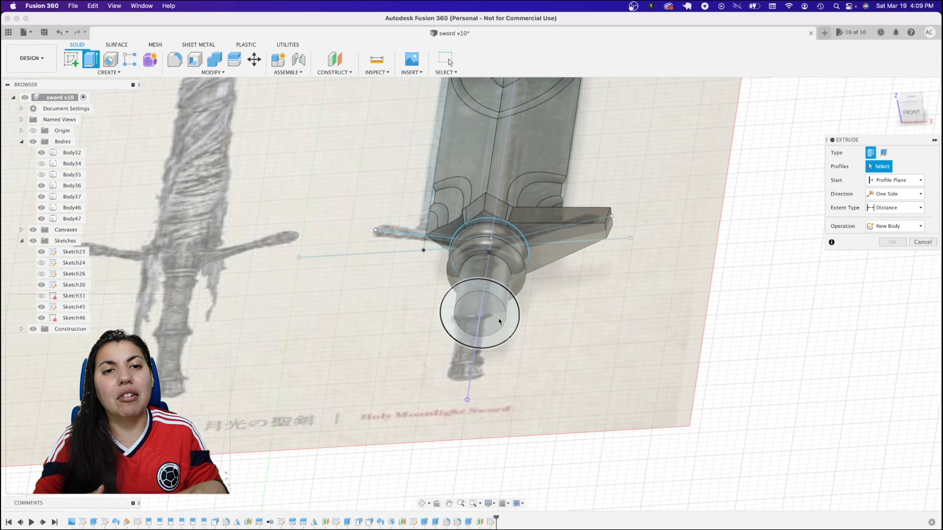
click(482, 308)
text(2.)
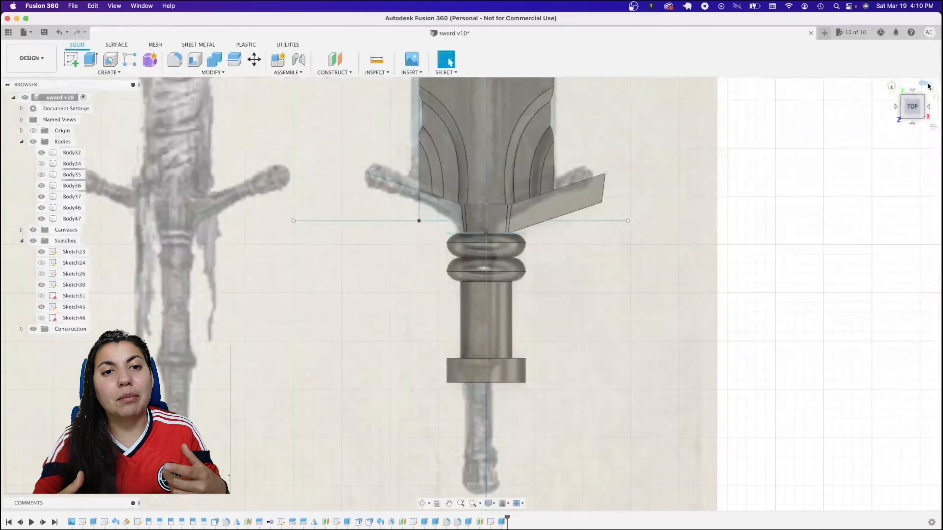
Fillet the new disc's top and bottom rim edges with a 1.5 mm radius
key(f)
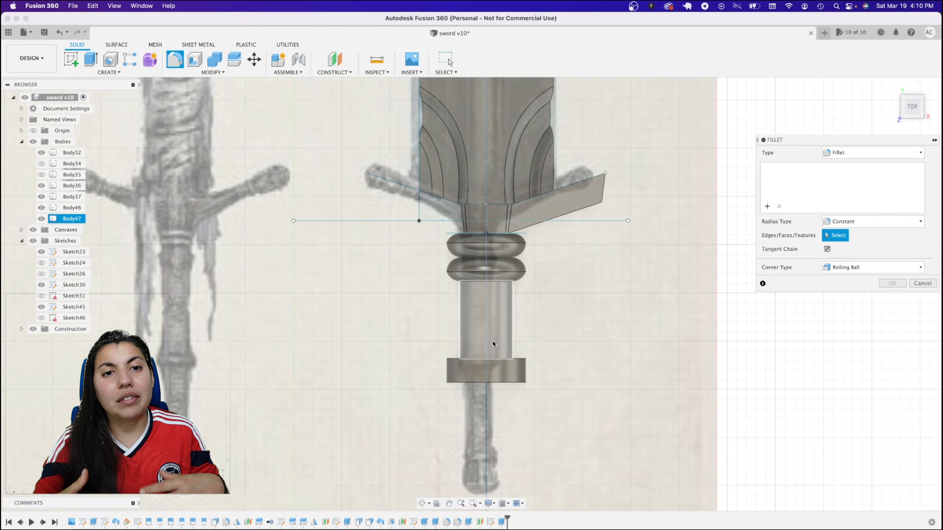
click(494, 358)
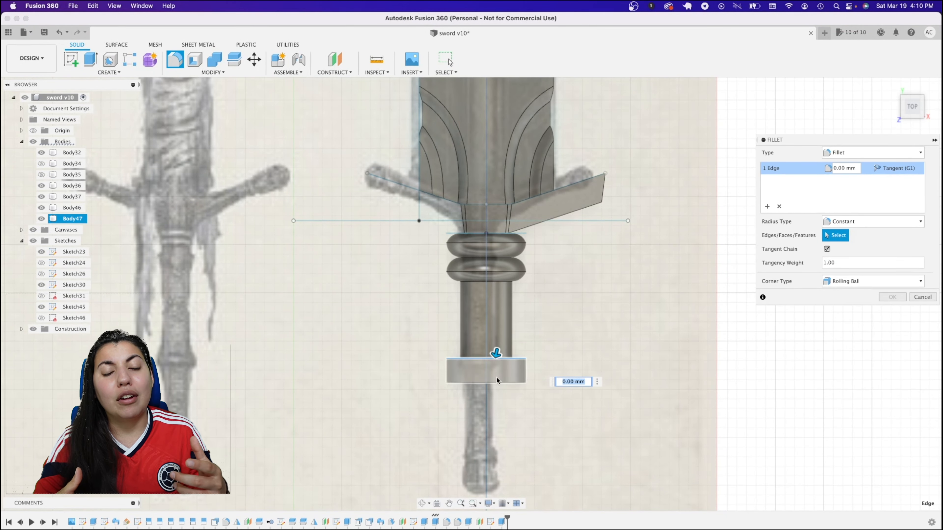
text(1.5)
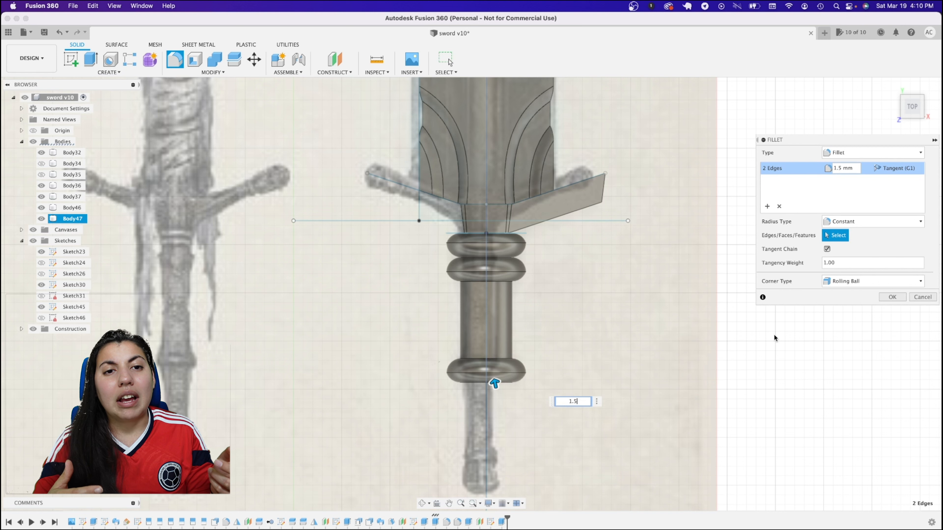
click(892, 297)
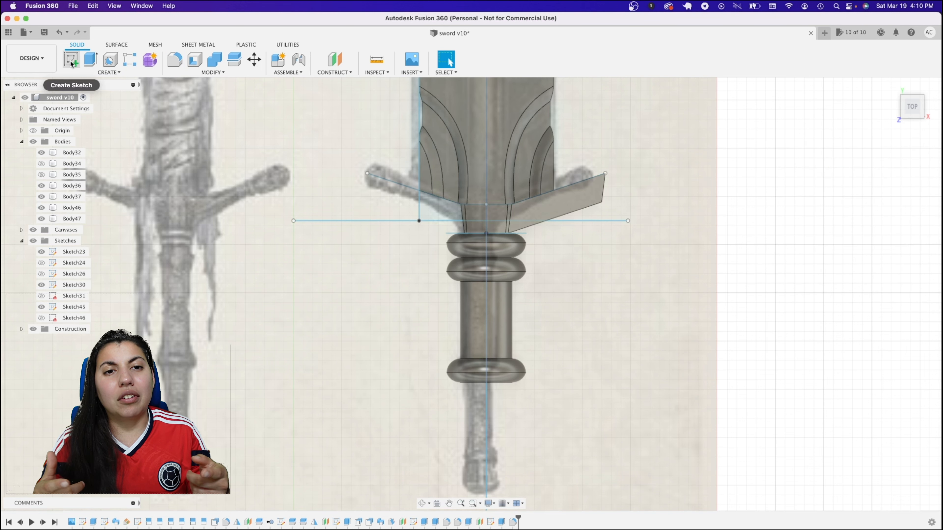
Start a sketch on the sword's top-view plane and project the vertical centre line running down through the handle
click(434, 220)
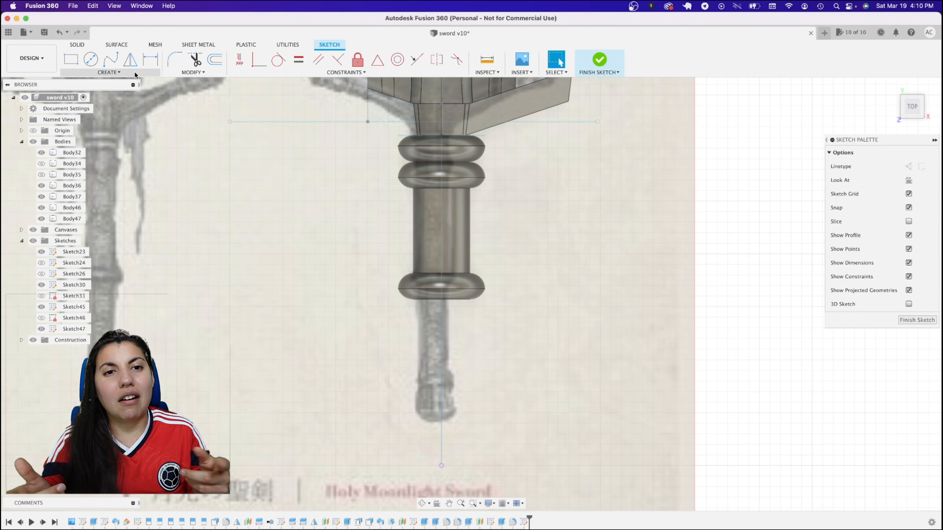
click(109, 72)
mouse_move(112, 220)
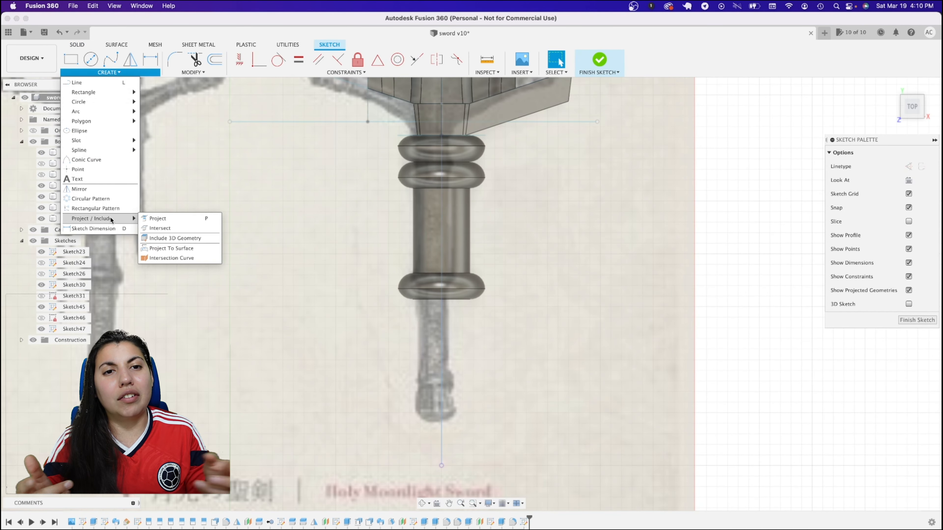
click(157, 218)
click(442, 369)
click(892, 198)
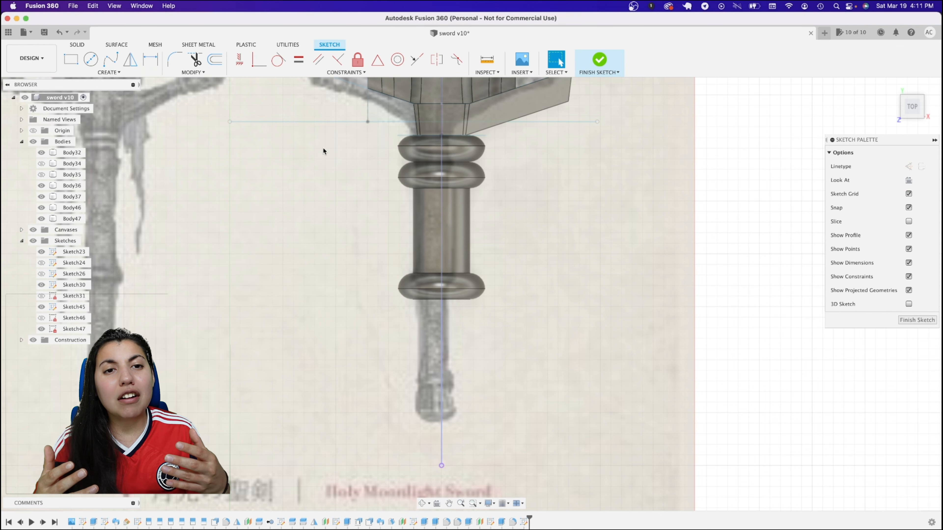
Hide the earlier visible sketches, including Sketch23 and Sketch30, and collapse the sketch list
click(109, 72)
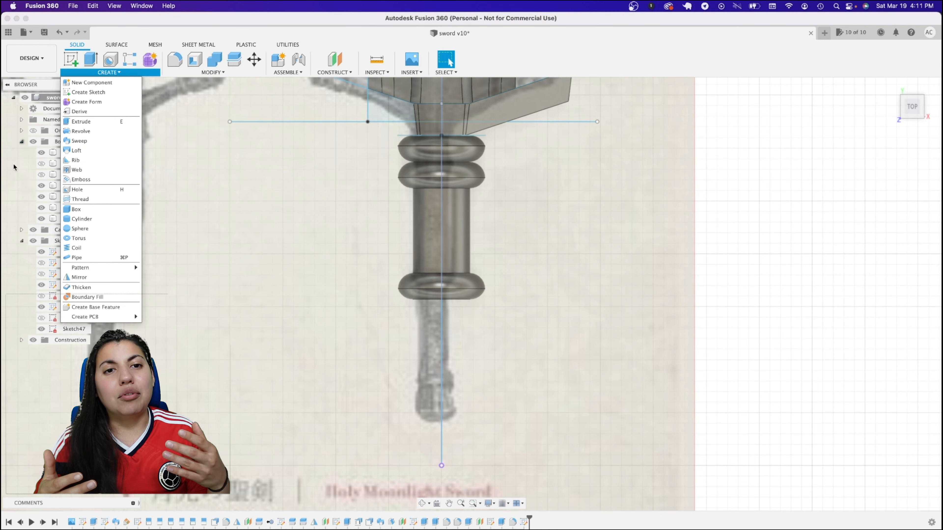
click(41, 285)
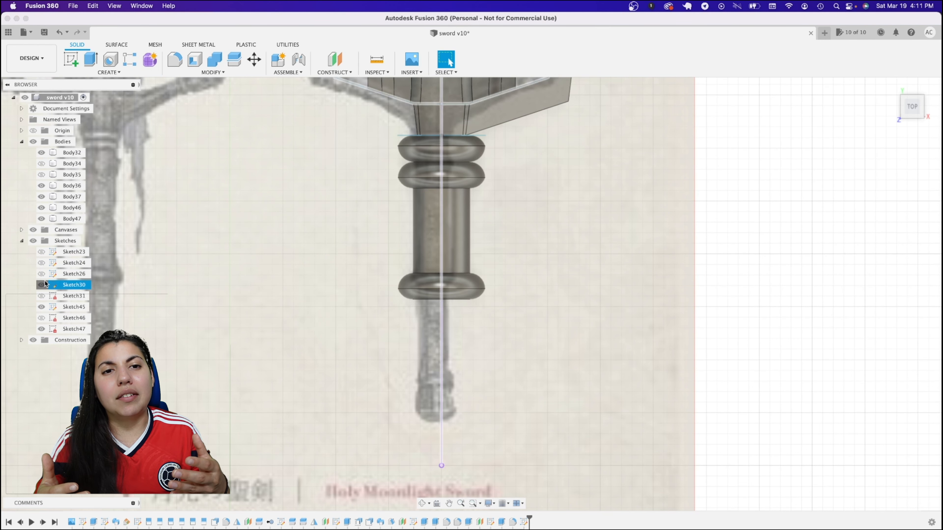
click(23, 241)
Edit the centre-line sketch and intersect the lowest ring's flat bottom face with the sketch plane
right_click(523, 521)
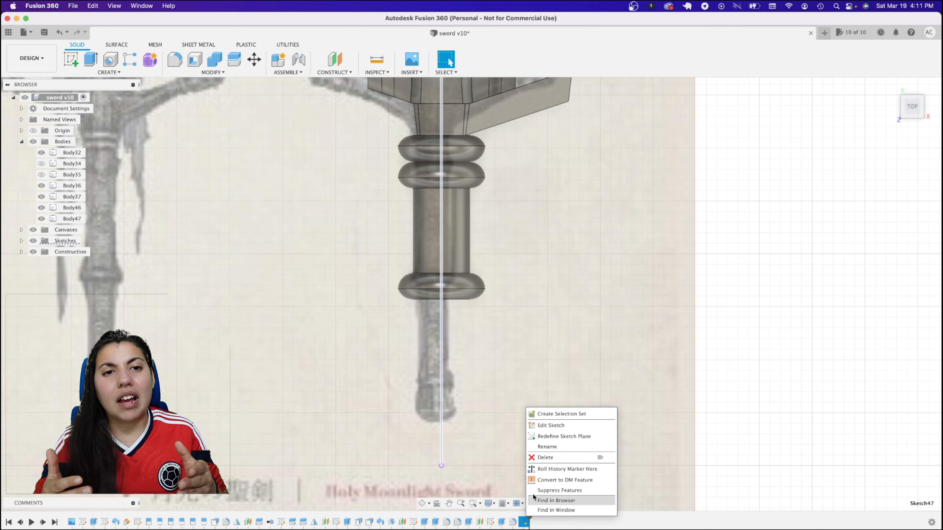
click(559, 428)
shift+middle_drag(498, 352, 482, 345)
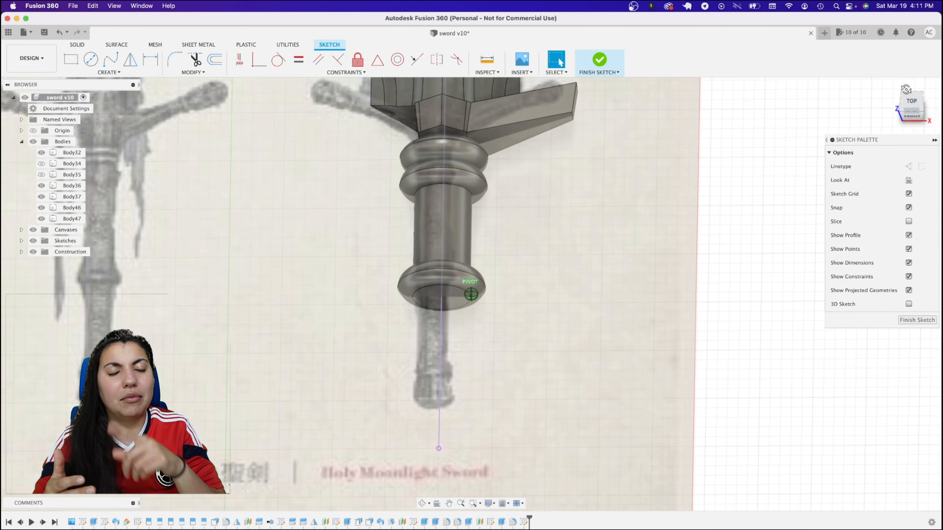
click(109, 72)
mouse_move(93, 214)
click(163, 230)
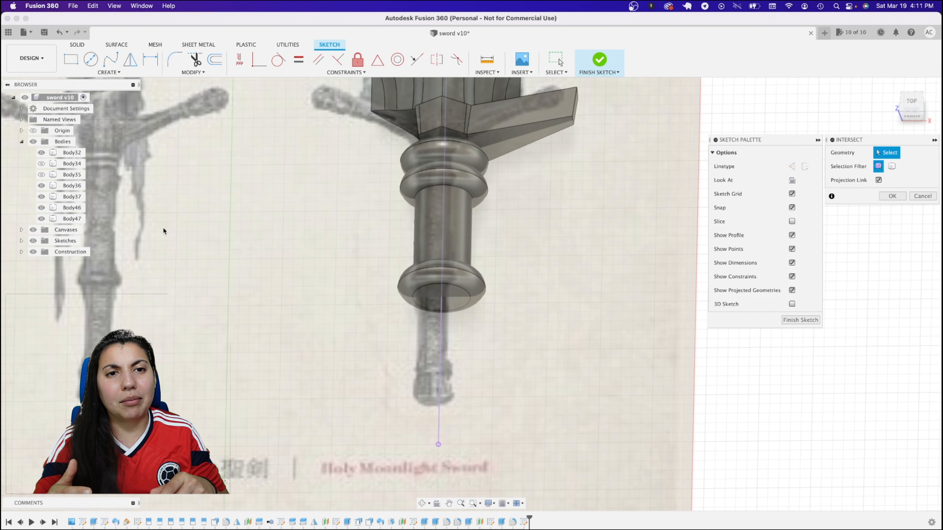
click(466, 304)
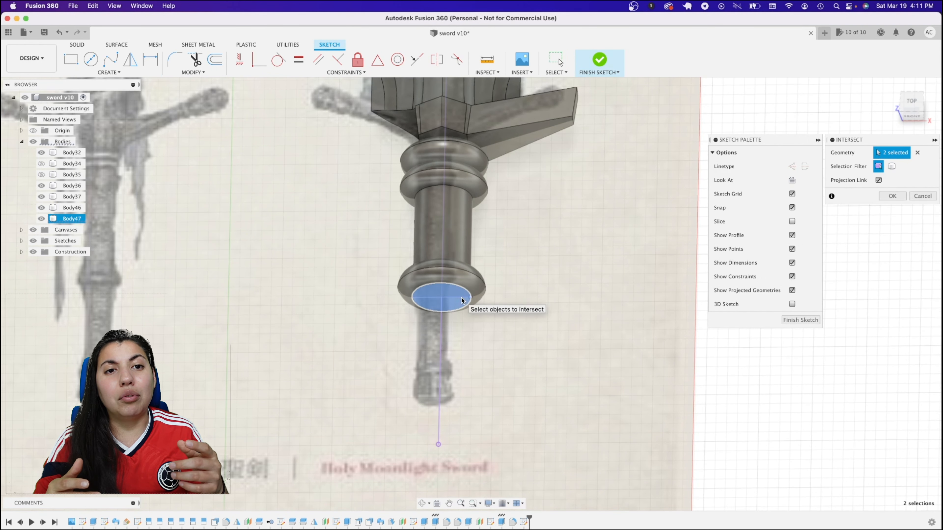
click(900, 200)
Draw a horizontal line from the centre line's lower end and a vertical line about 21 mm long down from the ring face's edge
scroll(558, 304, up, 3)
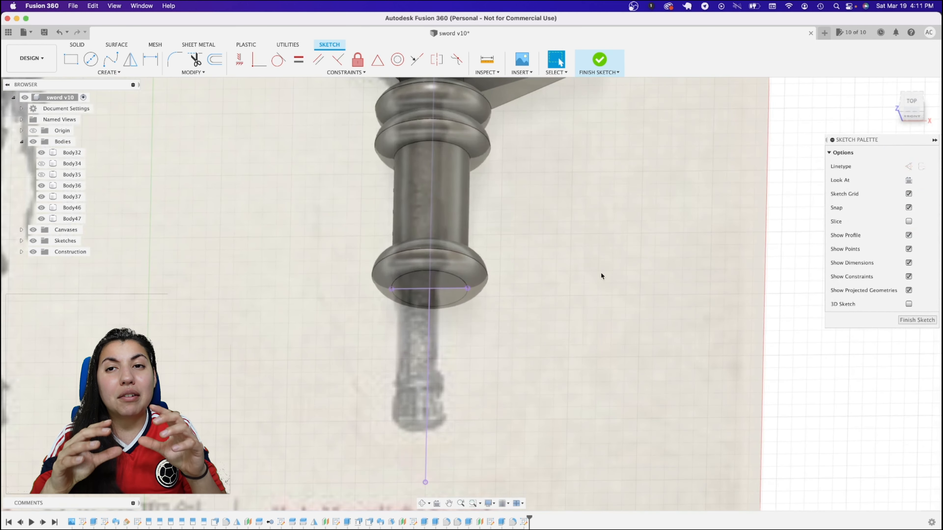
click(911, 107)
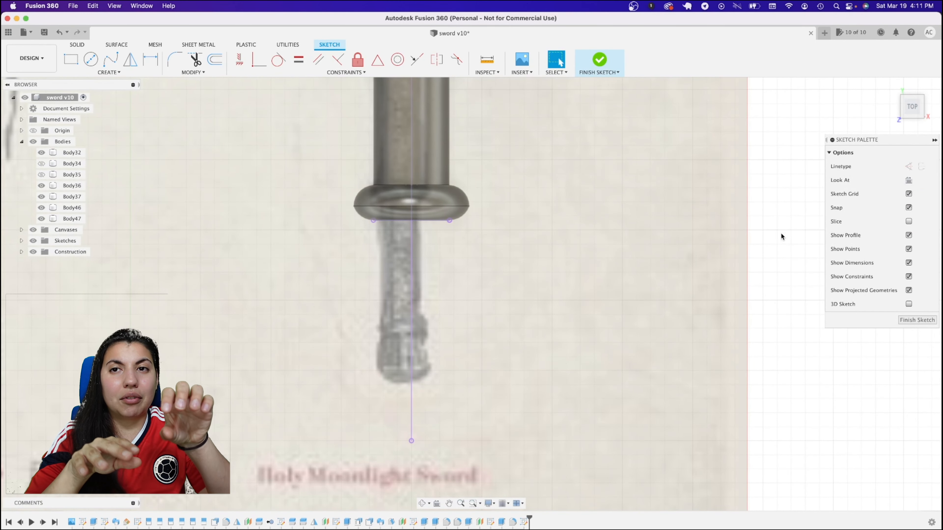
key(l)
double_click(524, 441)
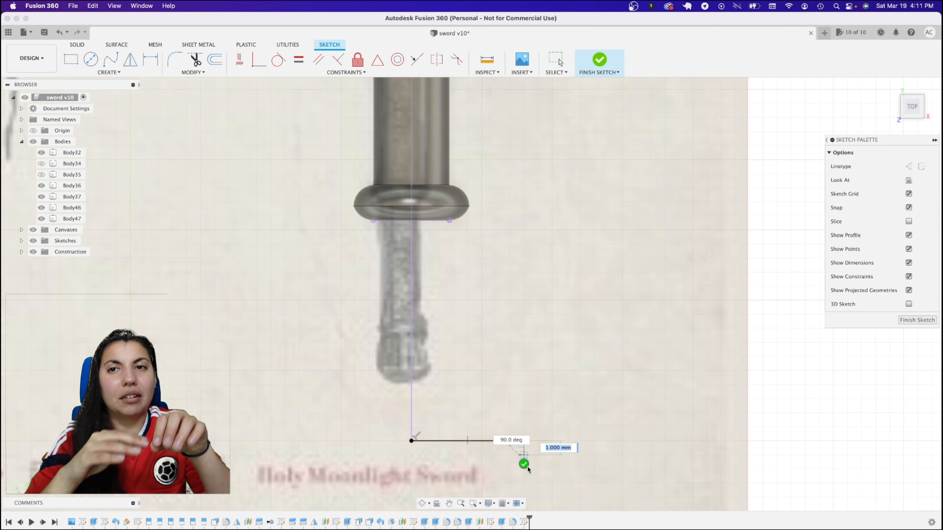
scroll(412, 301, down, 2)
click(448, 220)
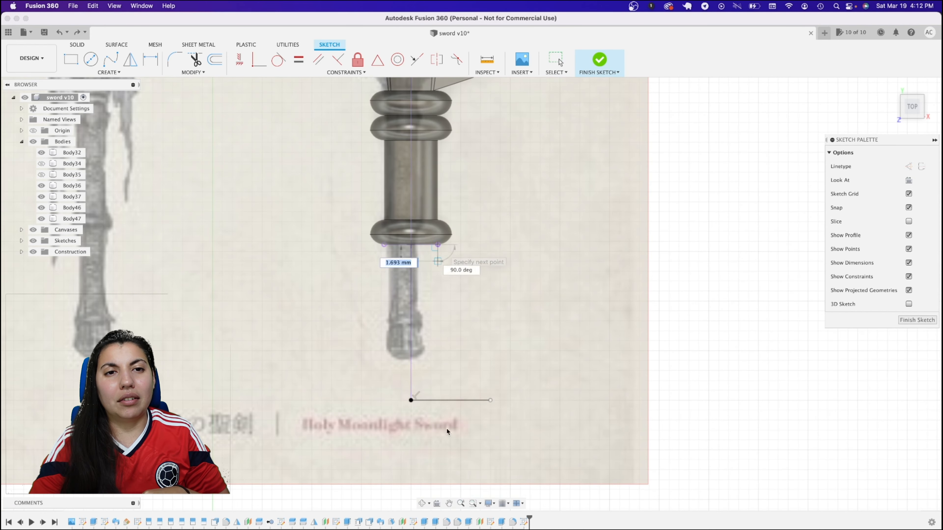
click(437, 454)
Change the vertical line below the ring to construction linetype
click(556, 61)
click(908, 167)
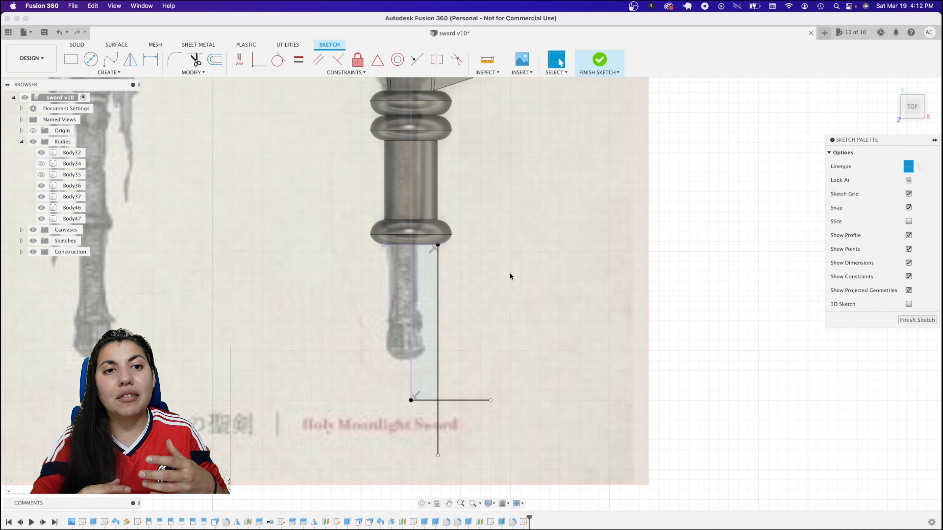
click(908, 166)
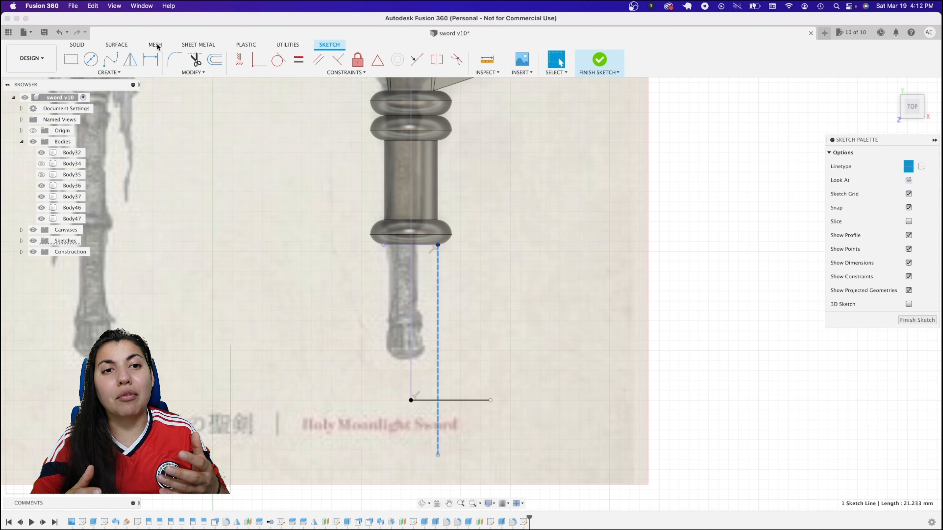
Draw a slightly inward-curving arc of about 59 mm radius from the ring's edge to the horizontal line, make it normal linetype, and finish the sketch
click(117, 73)
mouse_move(108, 112)
click(167, 113)
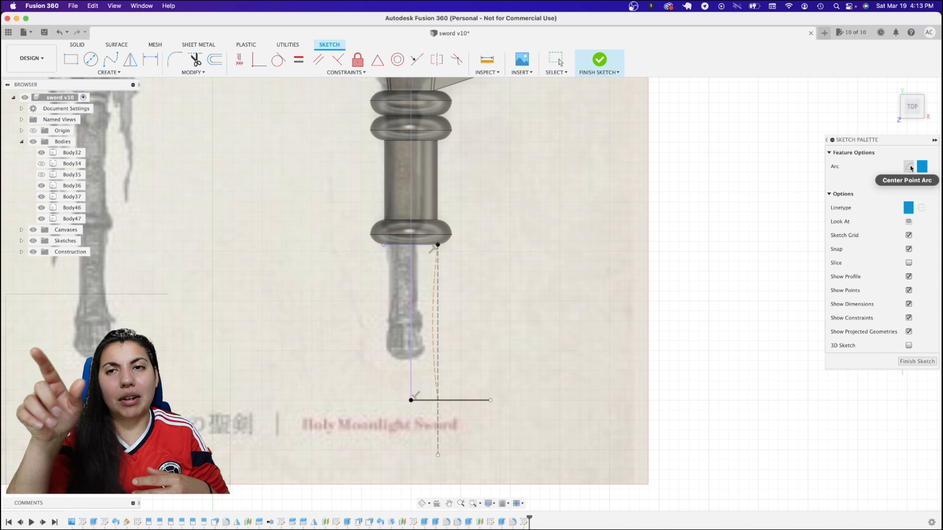
click(908, 208)
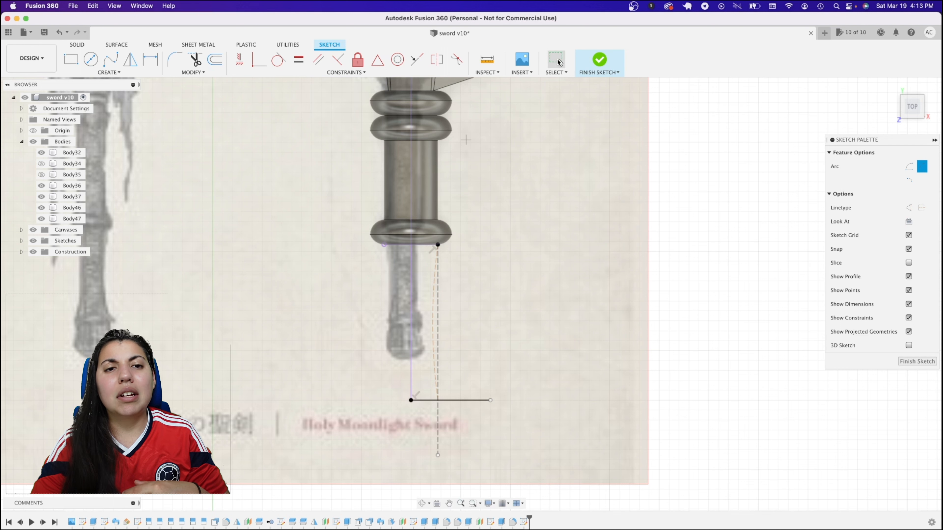
key(Escape)
click(433, 295)
click(908, 194)
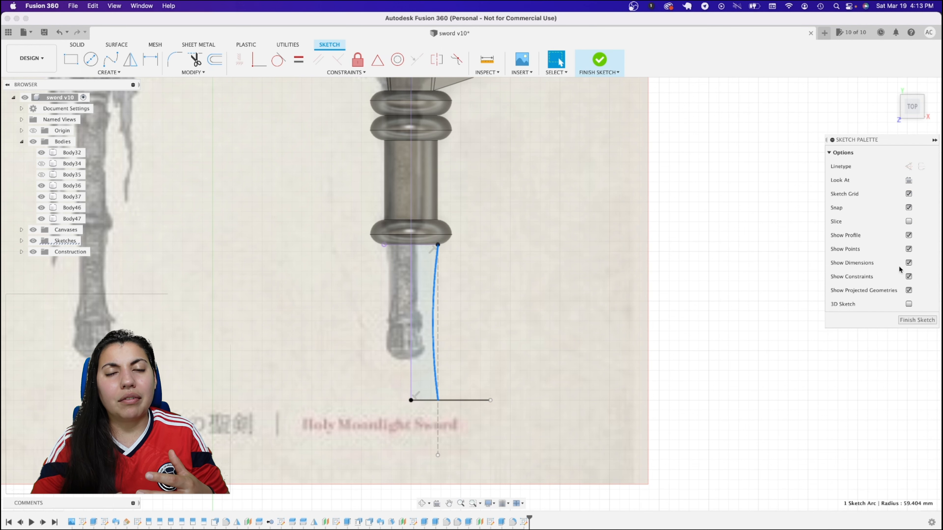
click(916, 320)
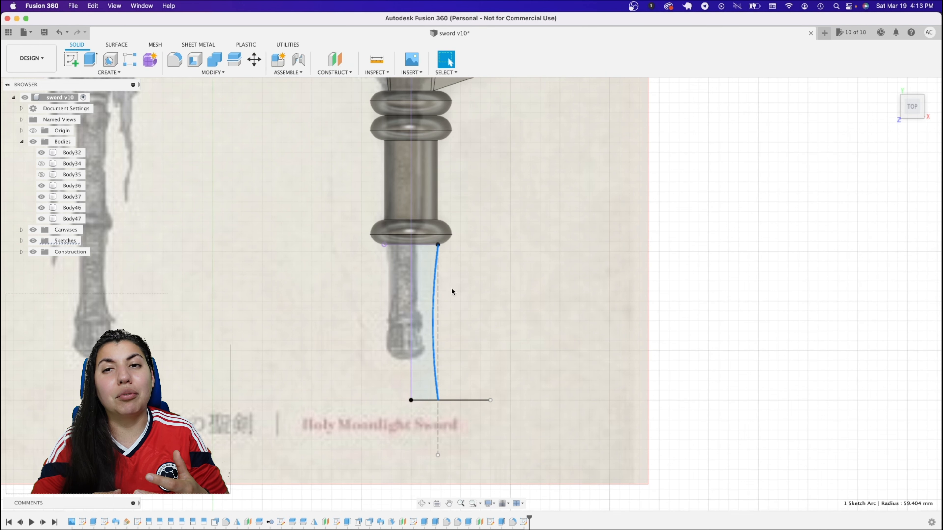
Revolve the curved grip profile 360 degrees around the vertical centre line and join it to the handle
click(109, 72)
click(93, 131)
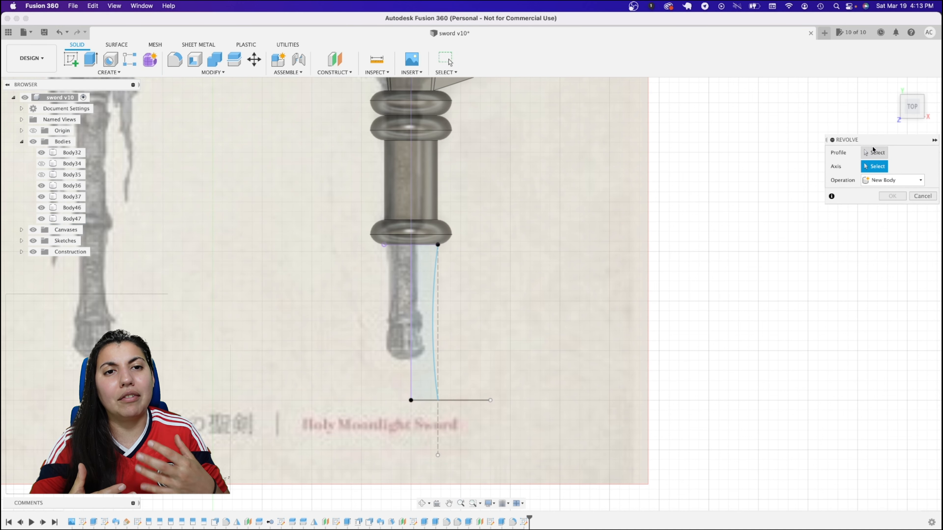
click(434, 313)
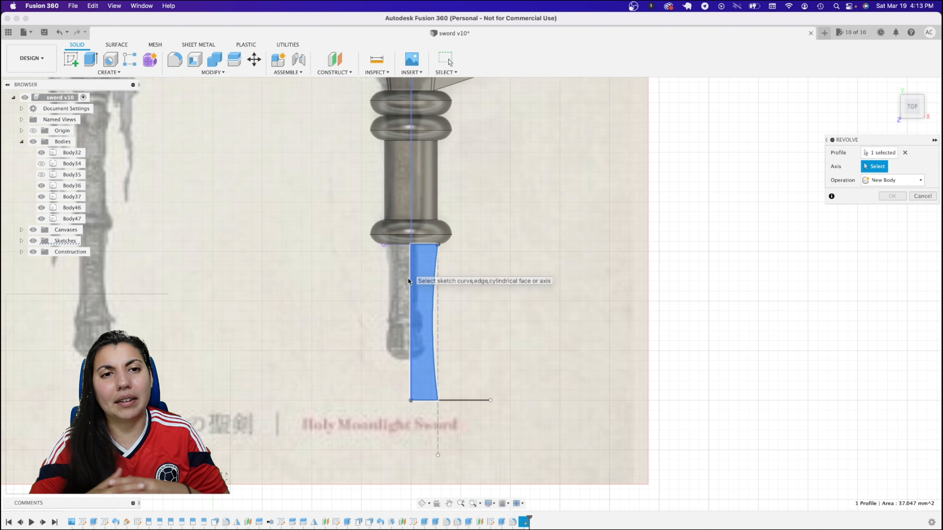
click(410, 222)
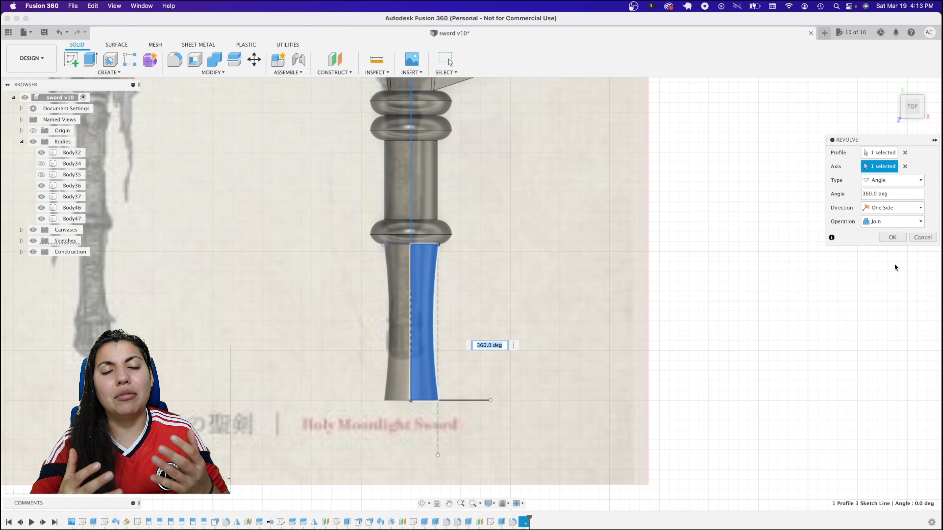
click(892, 237)
Create an offset plane on the flat bottom end face of the curved grip
drag(910, 107, 910, 60)
click(333, 66)
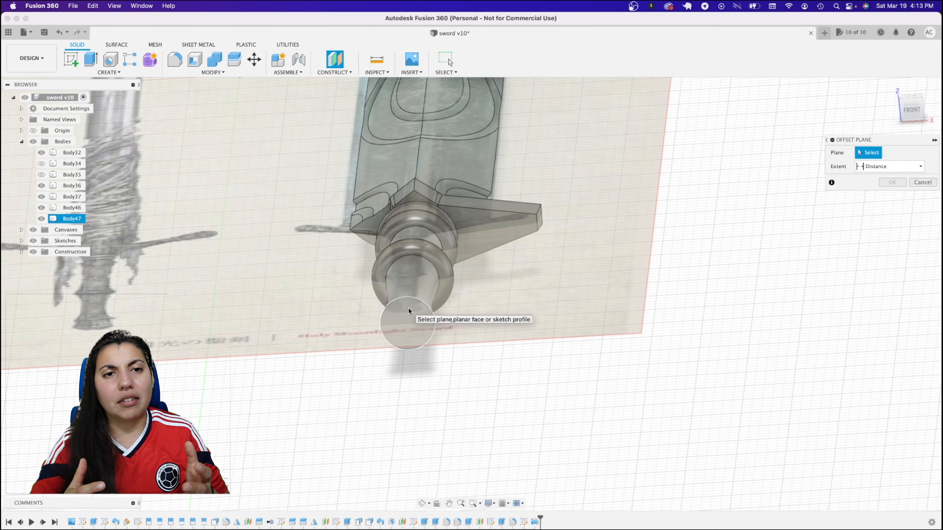
click(407, 326)
click(892, 196)
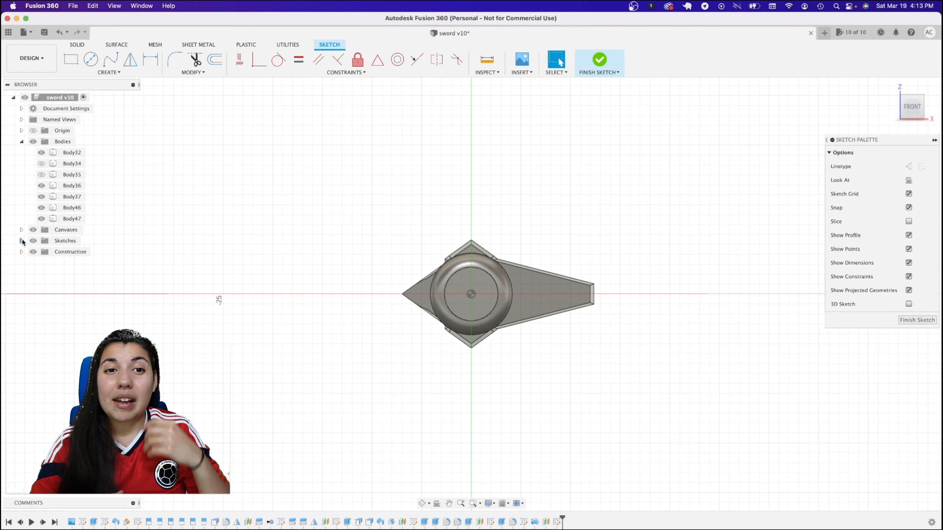
In a sketch on the grip's end plane, show Sketch45 with the ring circle
click(22, 240)
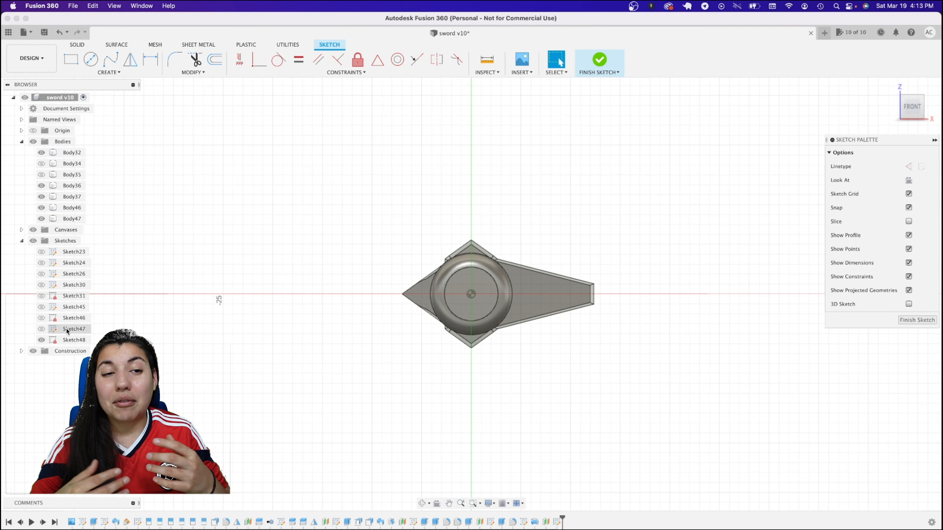
click(42, 328)
click(41, 307)
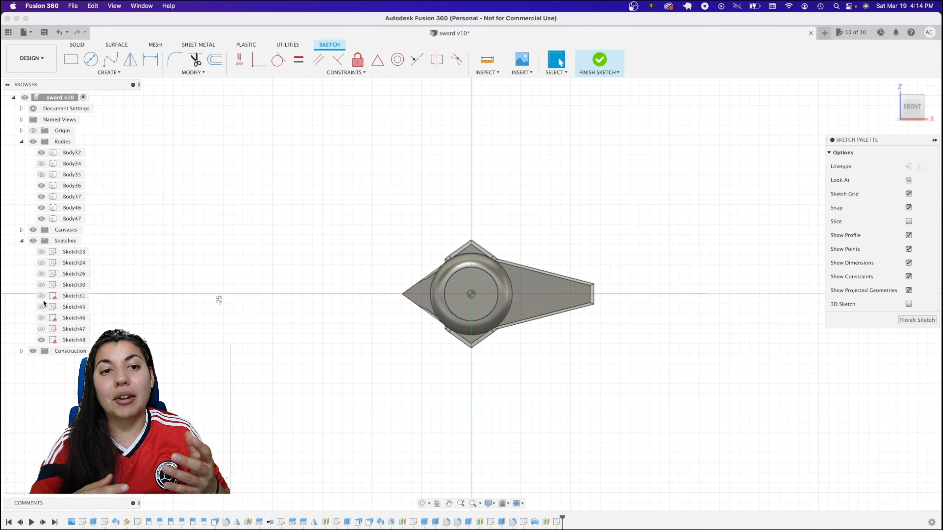
click(41, 306)
drag(911, 111, 909, 123)
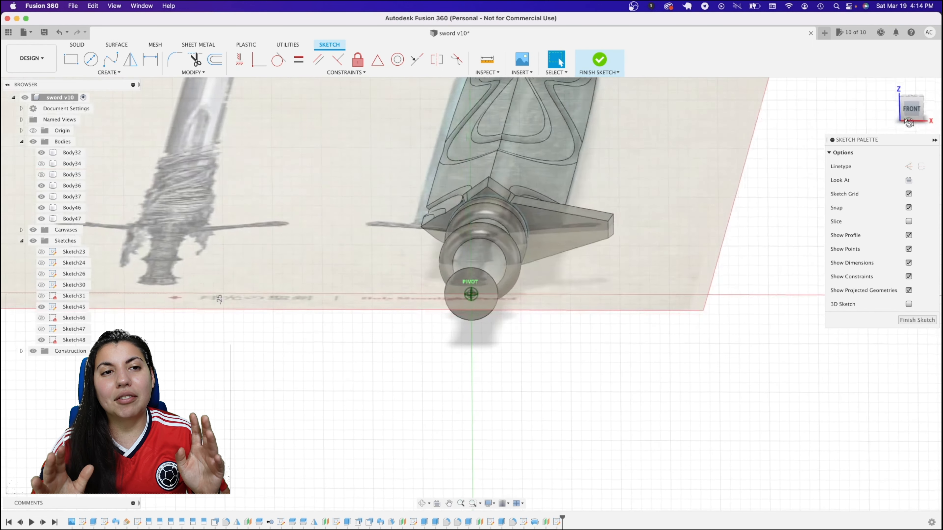
Project the Sketch45 ring circle below the crossguard into the grip-end sketch and finish the sketch
click(108, 72)
click(113, 204)
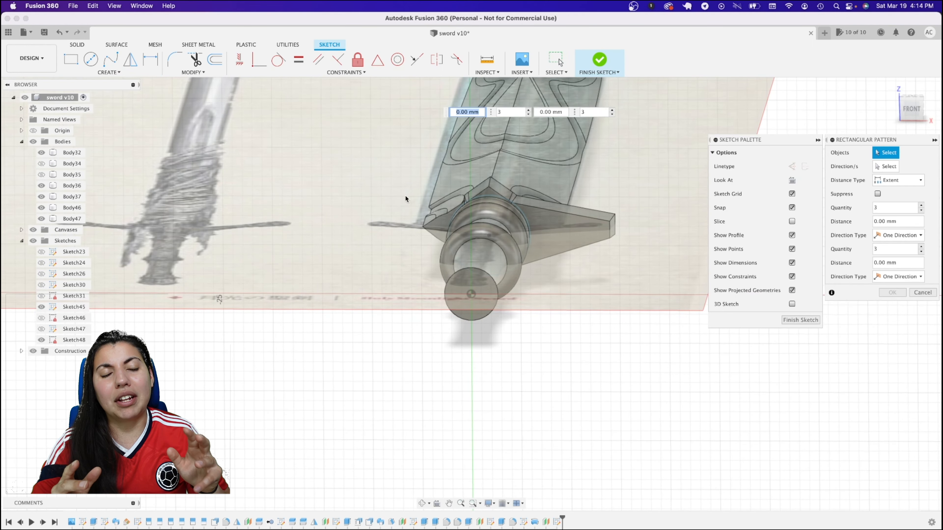
key(Escape)
click(108, 72)
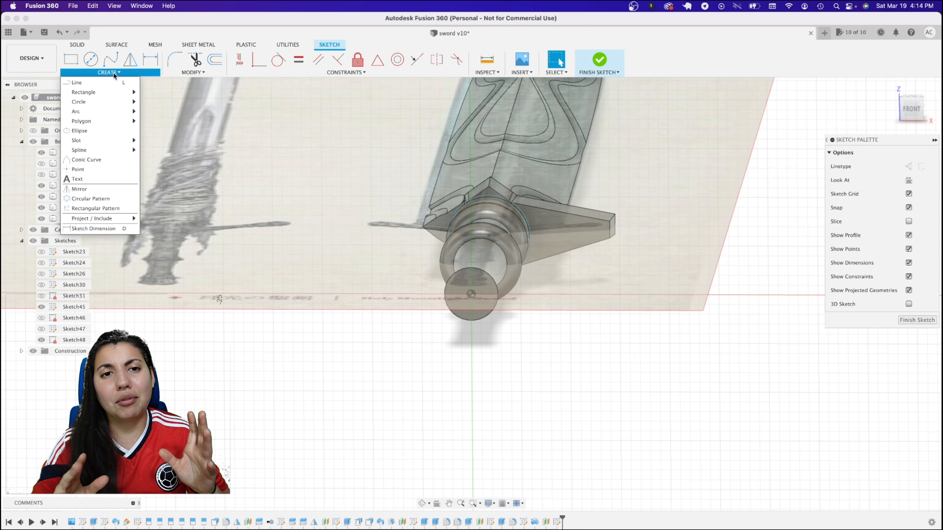
mouse_move(107, 218)
click(156, 219)
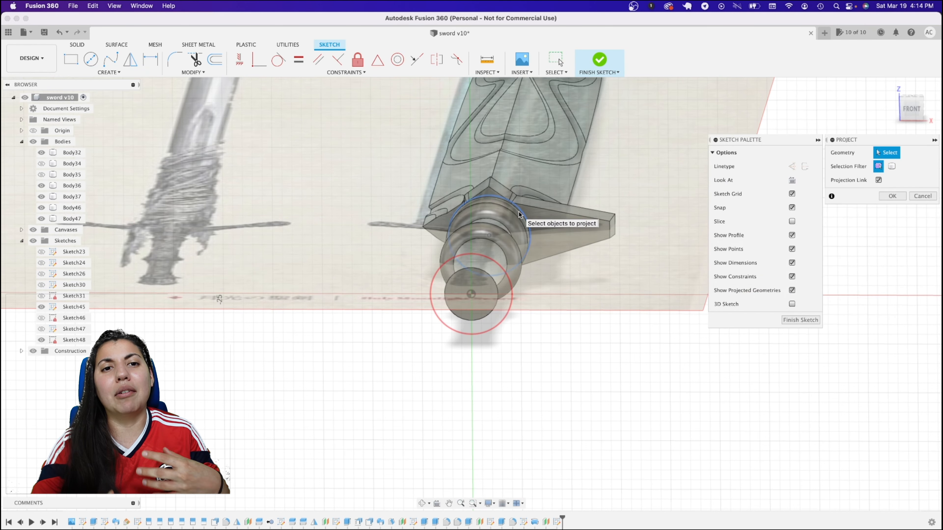
click(461, 212)
click(891, 196)
click(926, 320)
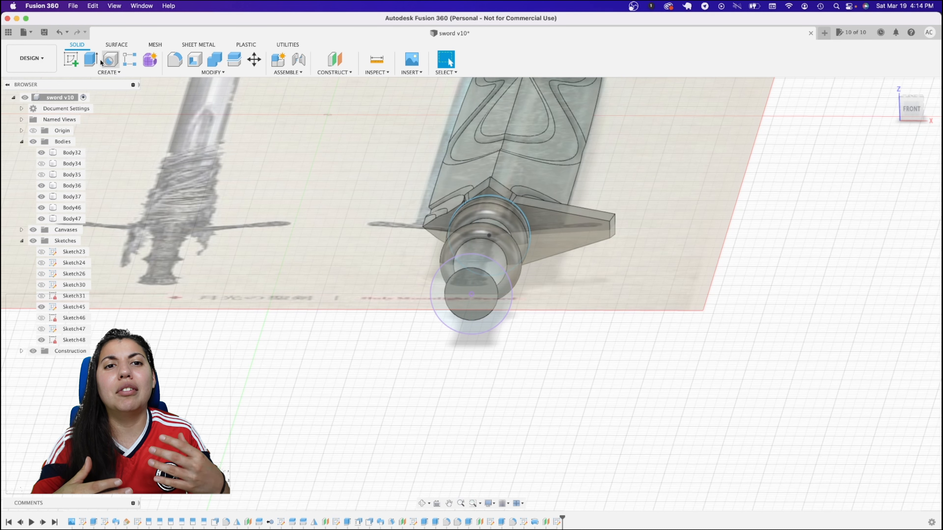
Extrude the projected circle 2.5 mm at the grip's lower end and join it to the handle
key(e)
click(497, 292)
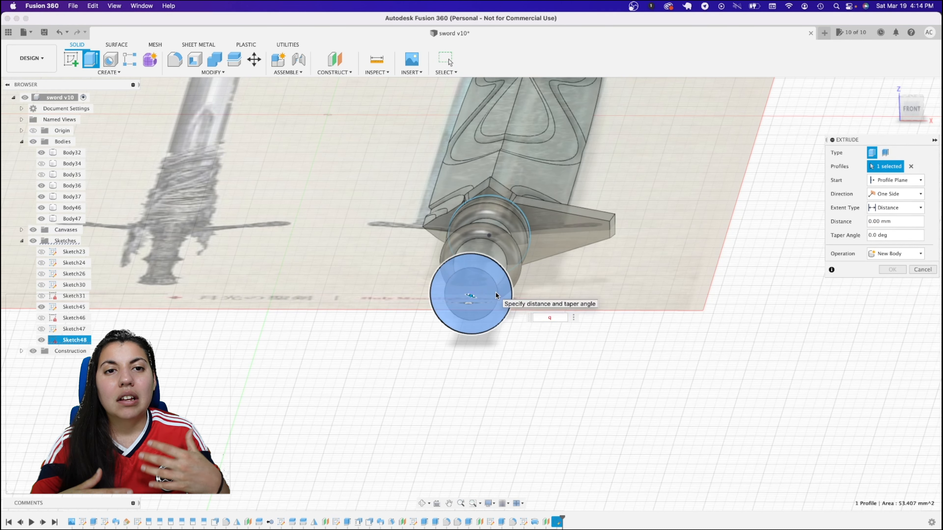
text(2.5)
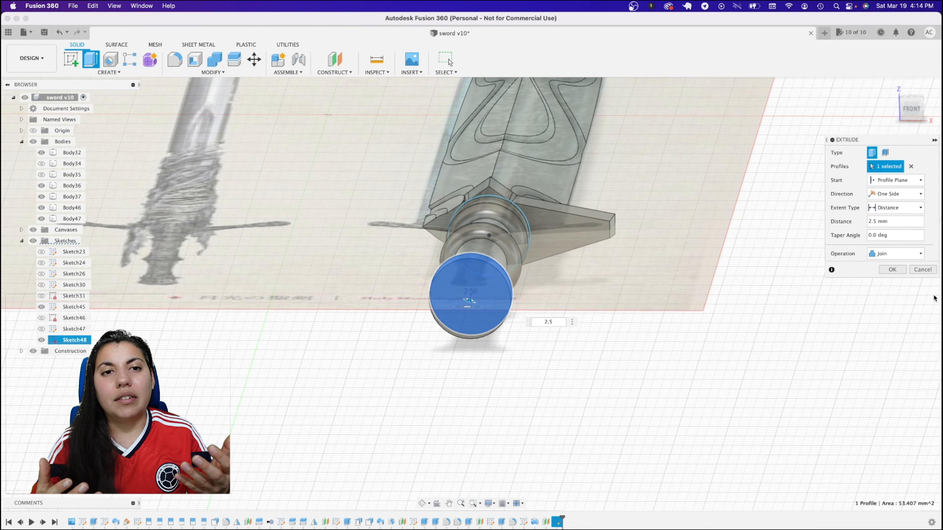
click(892, 270)
Fillet the two outer edges of the new bottom ring with a 1.5 mm radius
click(912, 109)
drag(912, 111, 908, 131)
key(f)
click(465, 308)
click(491, 288)
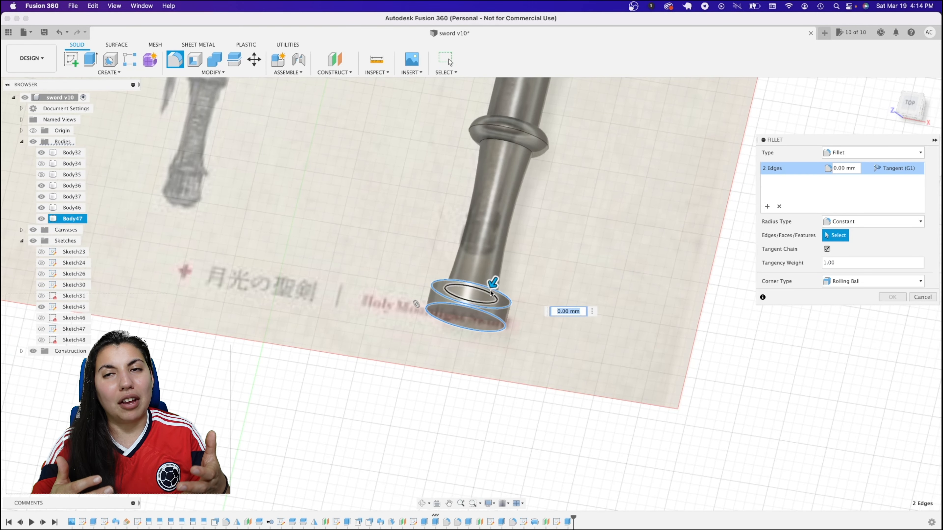
text(1.5)
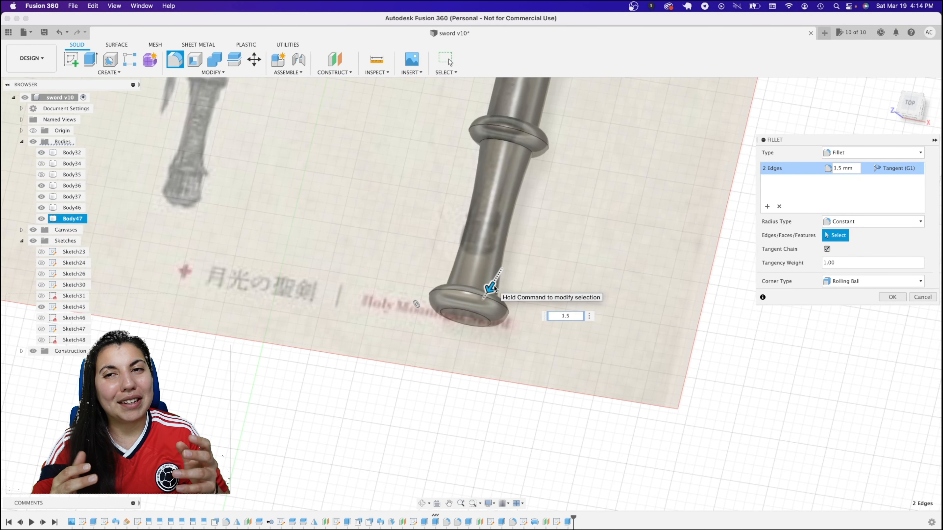
click(898, 296)
click(910, 111)
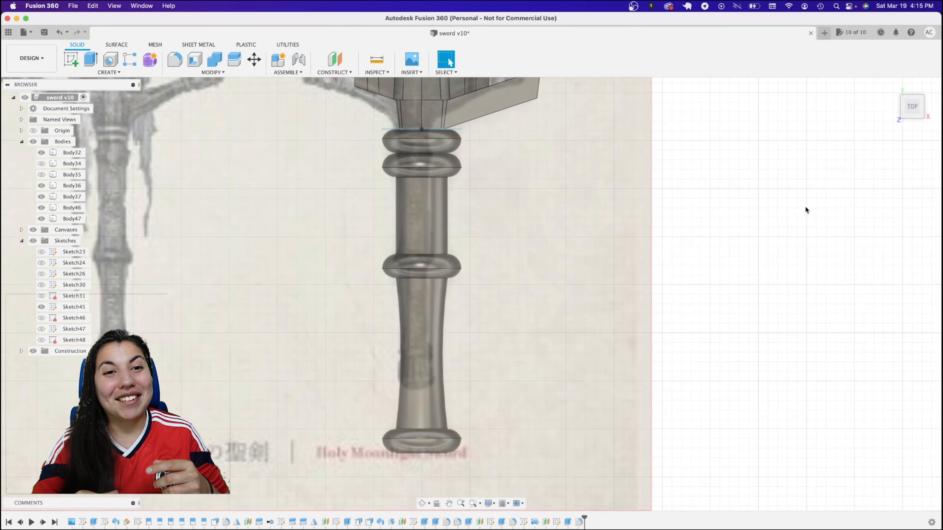
Create an offset plane on the flat bottom face of the rounded end ring
scroll(805, 208, down, 2)
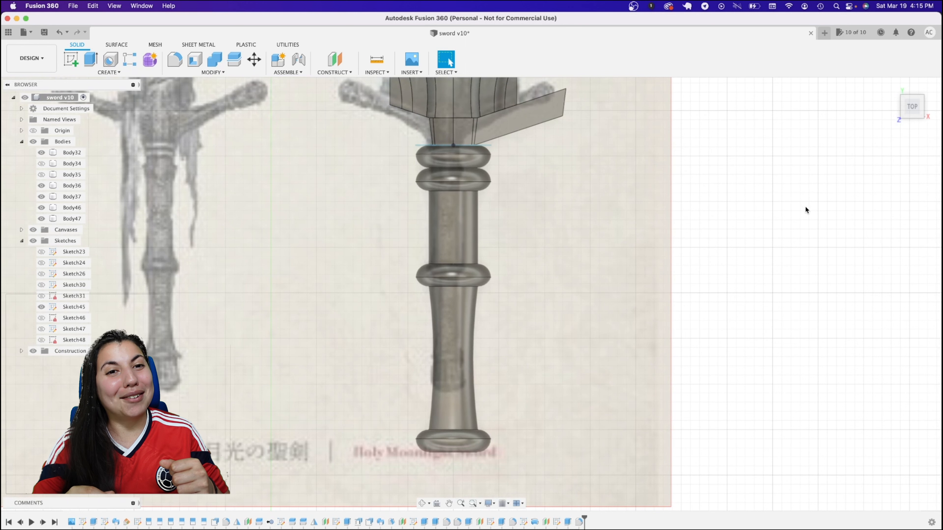
click(337, 65)
drag(915, 117, 916, 104)
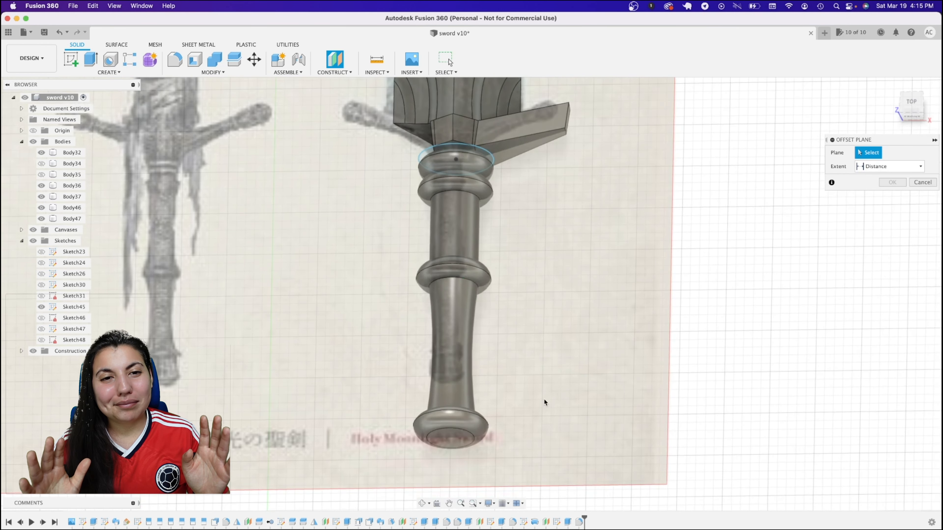
click(449, 437)
click(892, 196)
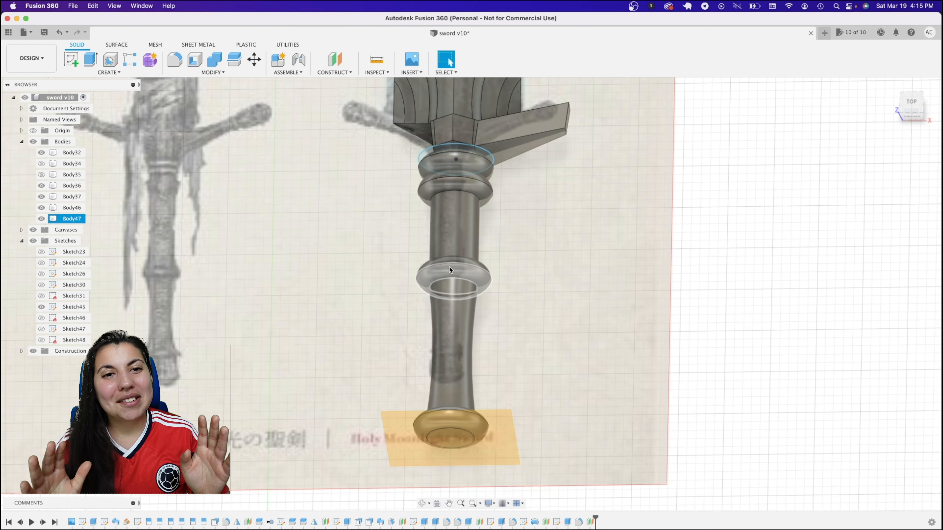
Show Sketch23 and start a new sketch on the plane facing the top view
click(911, 105)
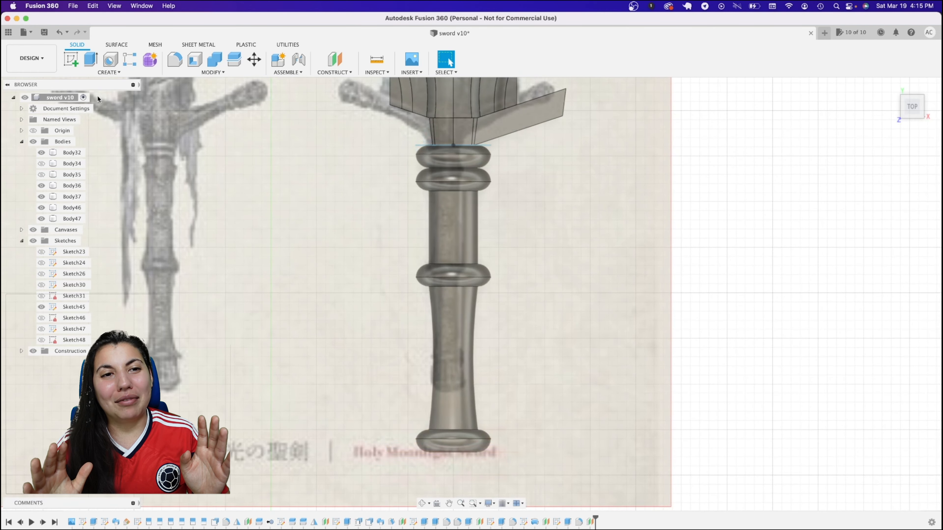
click(42, 252)
click(71, 60)
click(388, 109)
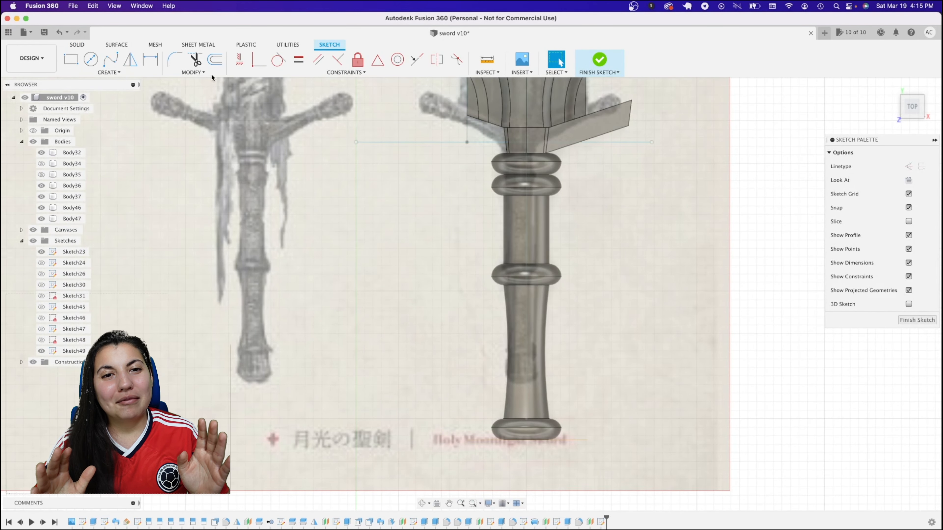
Intersect the end ring's bottom circular edge with the sketch plane, draw a vertical line down the handle's centre, and finish the sketch
click(108, 72)
mouse_move(97, 219)
click(153, 231)
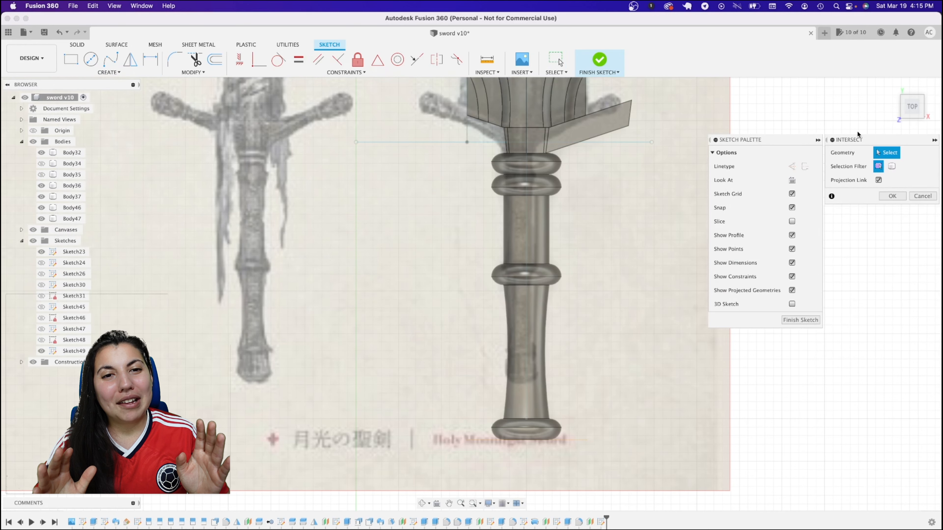
drag(913, 105, 908, 77)
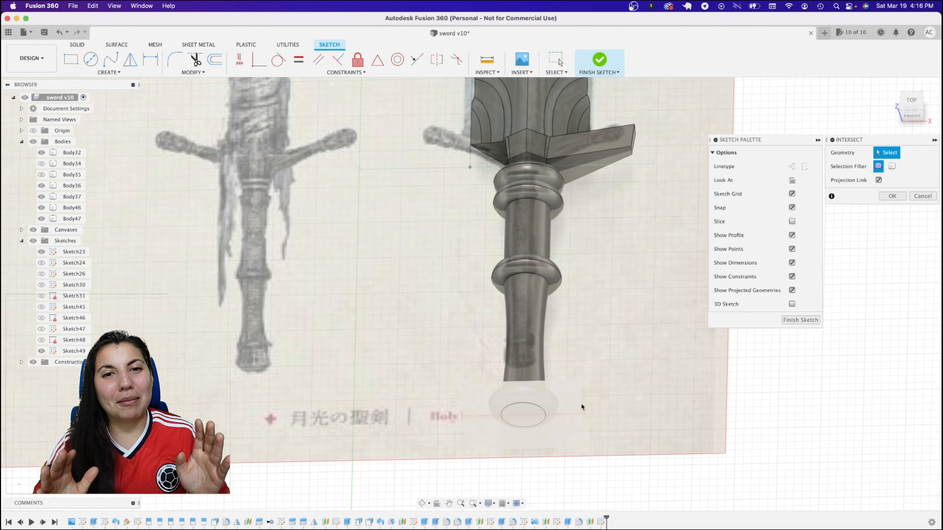
click(548, 419)
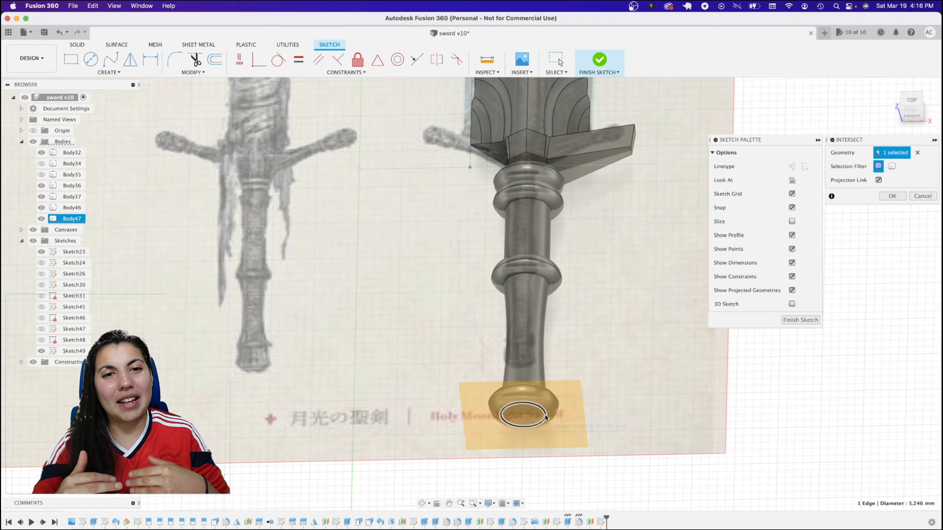
click(891, 195)
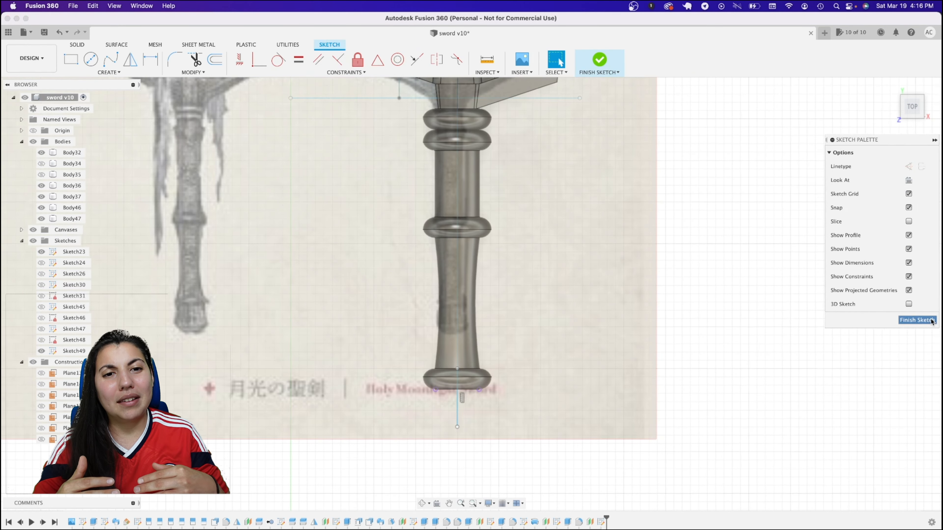
click(917, 320)
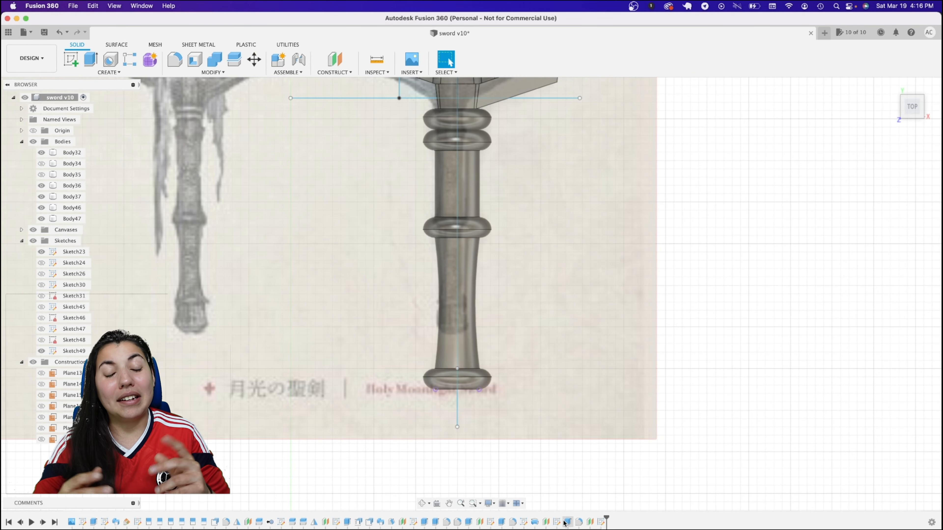
Edit the curved grip's profile sketch and draw a horizontal line outward from the centre line, partway down the grip
right_click(524, 522)
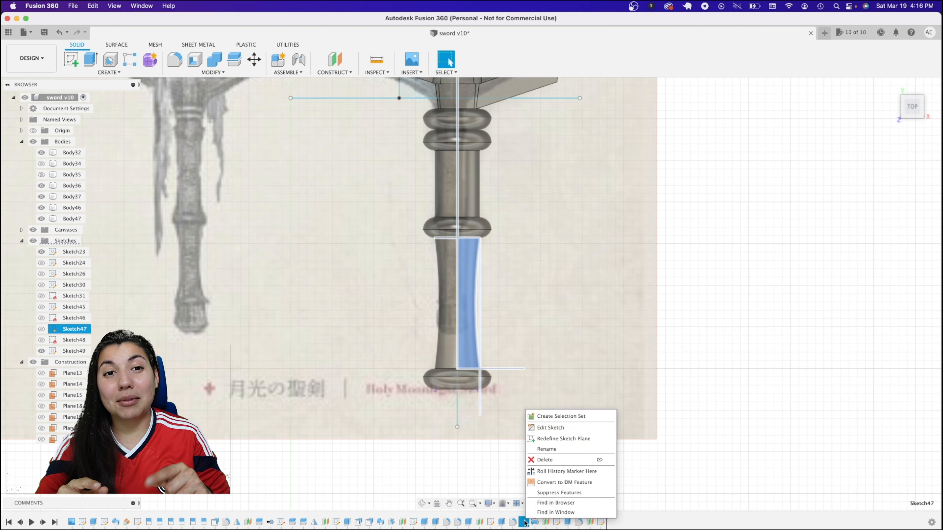
click(557, 428)
key(l)
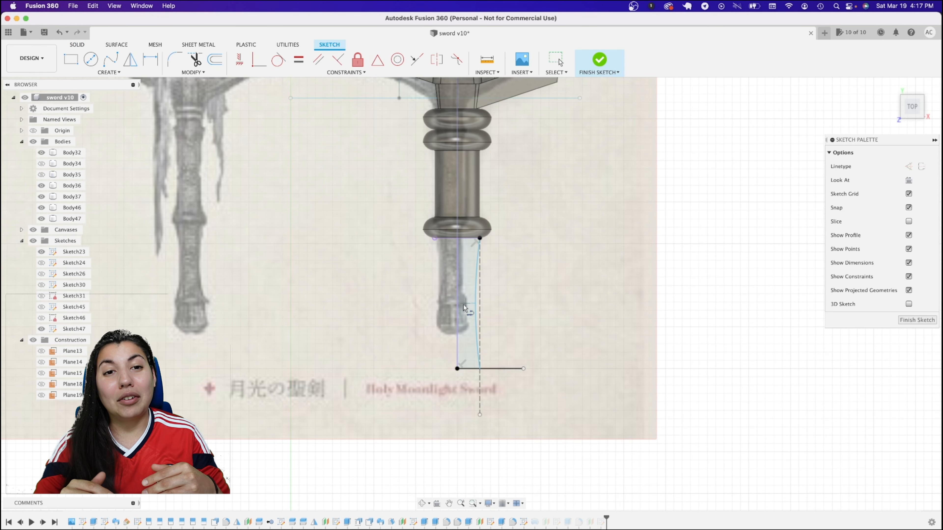
click(457, 295)
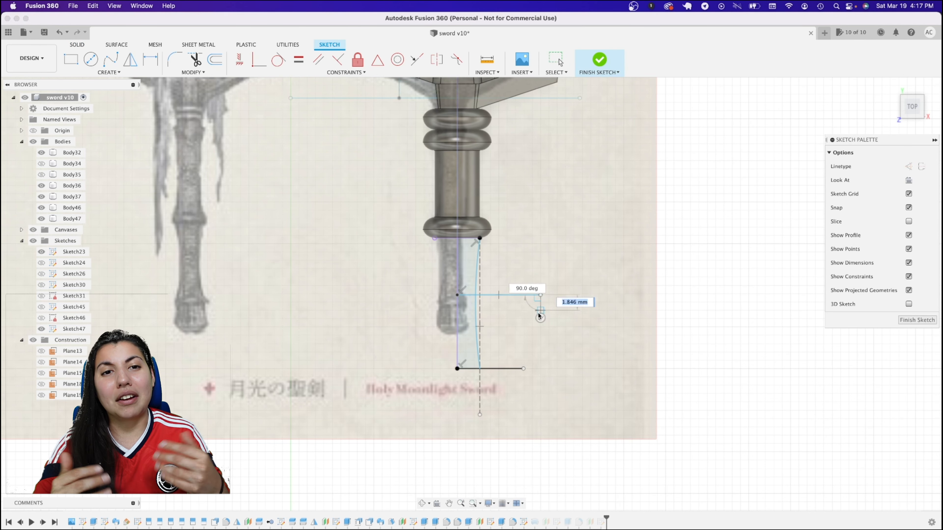
click(541, 295)
key(Escape)
Replace the long grip arc with a shorter inward-curving arc from the ring's edge to the new horizontal line, and finish the sketch
middle_drag(490, 270, 502, 244)
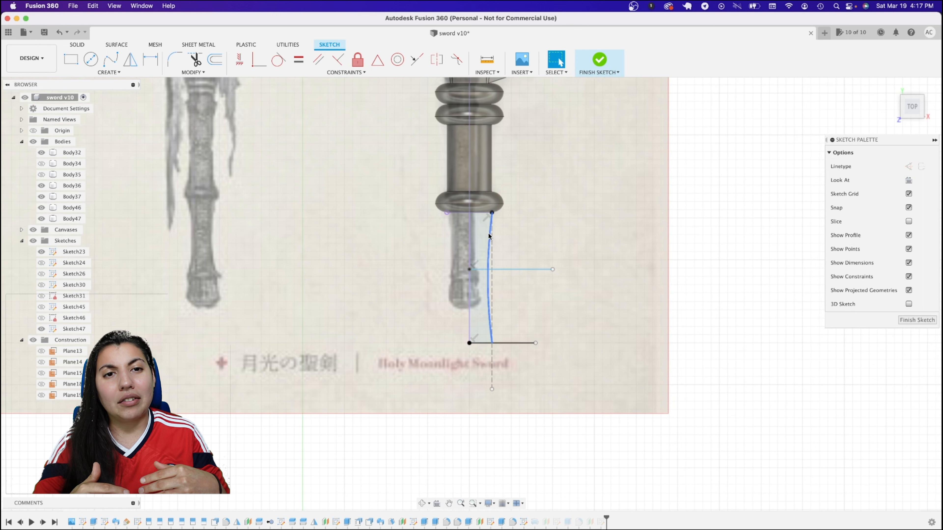
click(488, 234)
key(Delete)
click(108, 72)
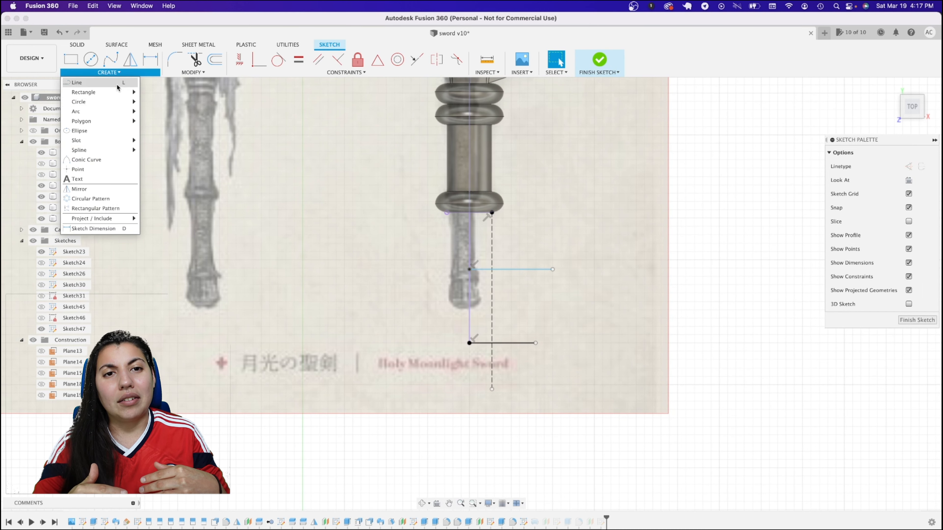
mouse_move(111, 112)
click(158, 112)
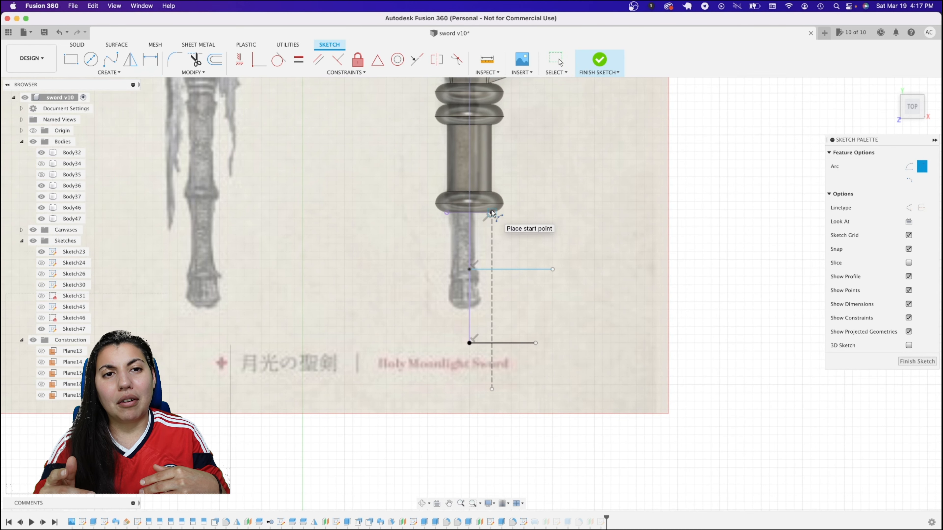
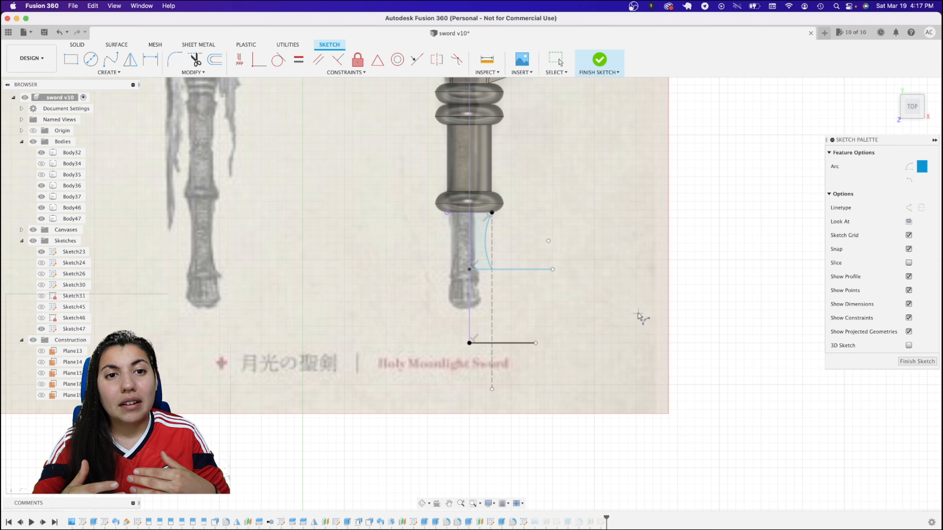
click(895, 362)
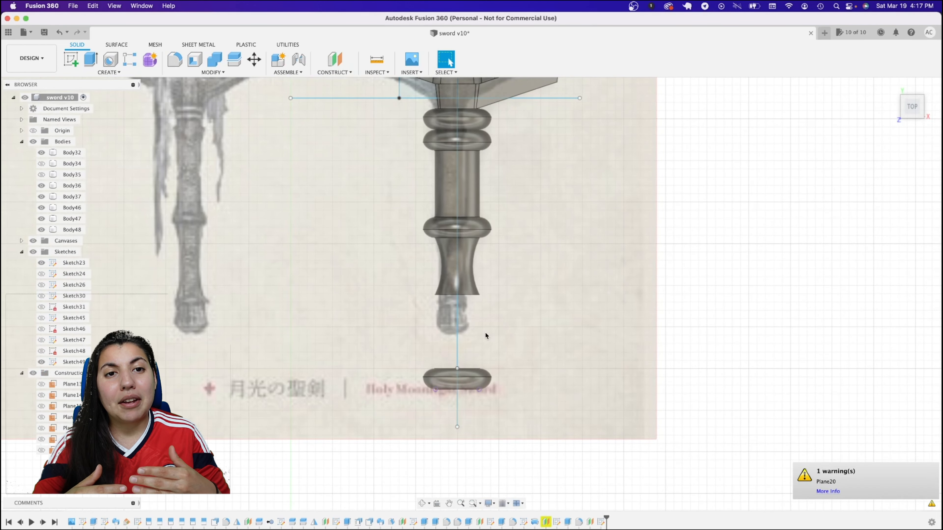
Edit the construction plane that has the warning and re-reference it to the shortened grip's bottom face
right_click(549, 517)
click(576, 425)
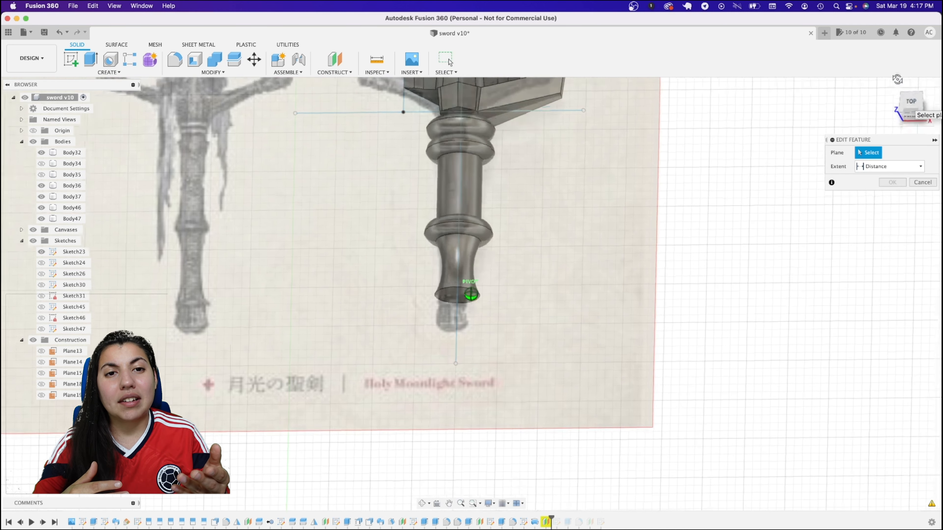
click(457, 297)
click(892, 200)
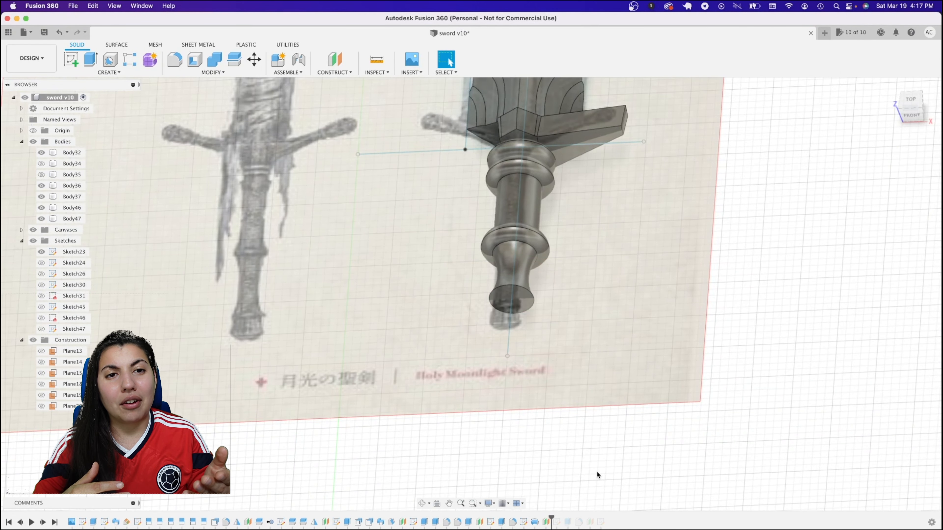
Edit Sketch49 and connect the two intersection points on the end ring's bottom edge with a line
right_click(601, 522)
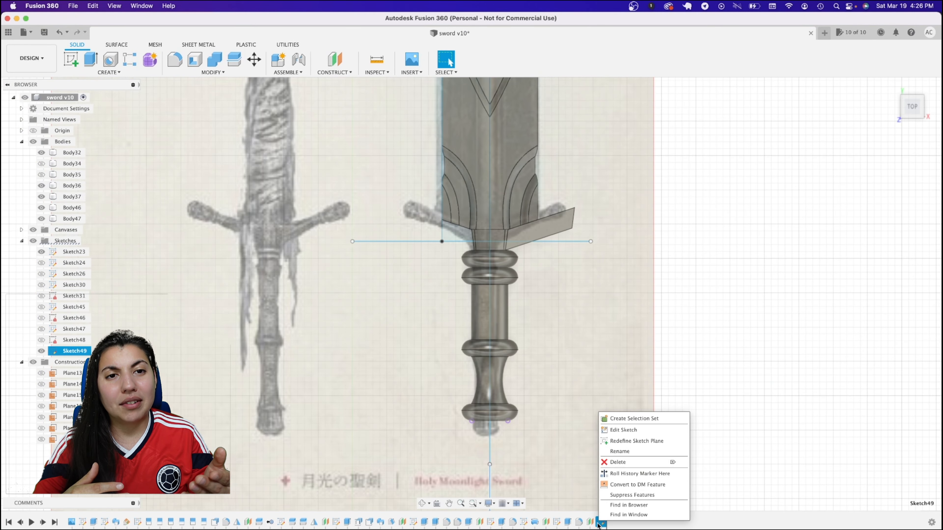
click(639, 431)
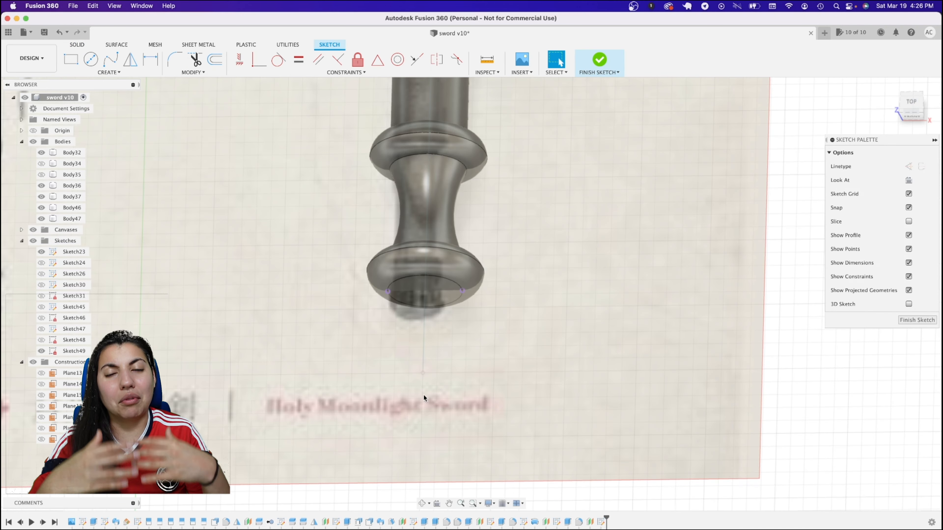
key(l)
click(462, 290)
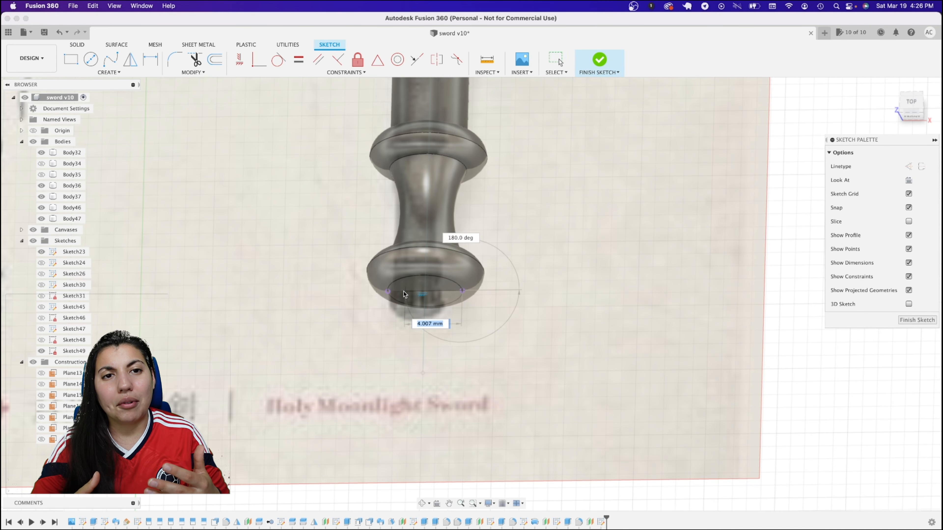
click(387, 290)
click(551, 70)
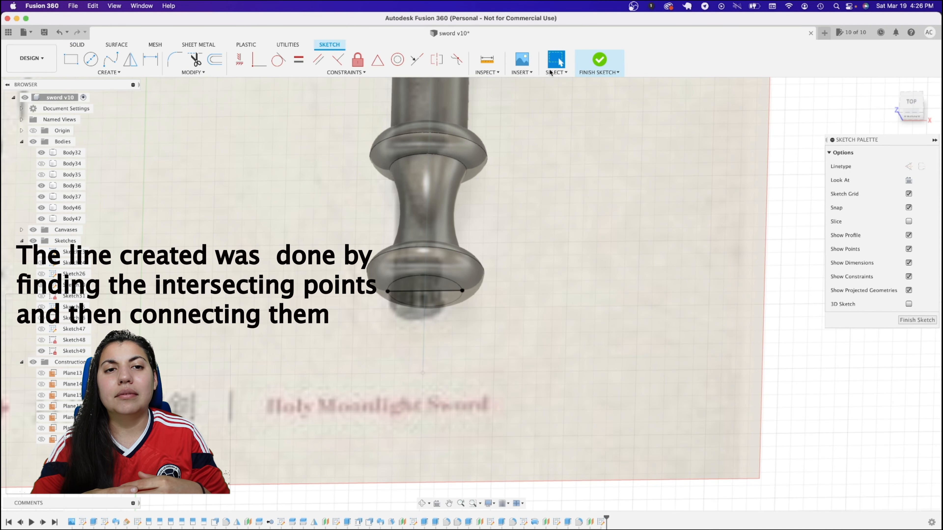
Draw a vertical line down from the connecting line's midpoint and a horizontal line about 10.25 mm outward from it
click(426, 292)
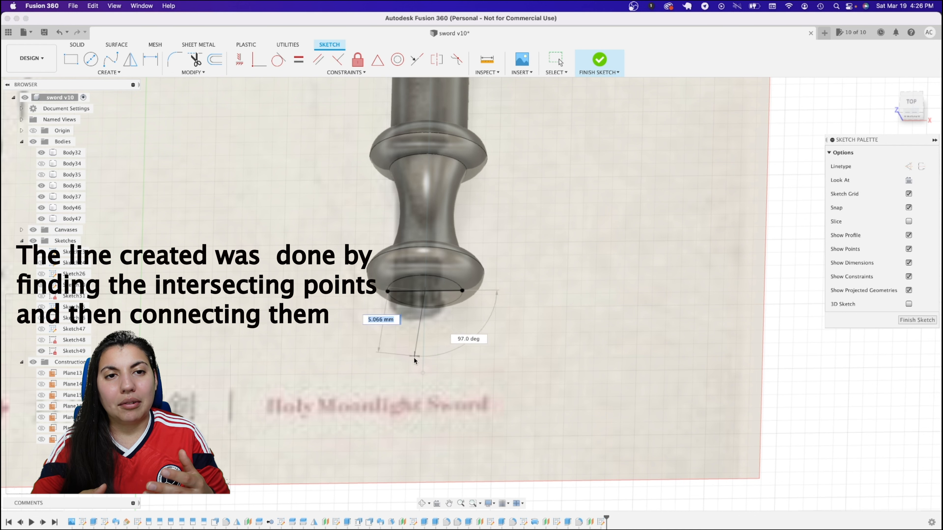
click(422, 373)
key(Escape)
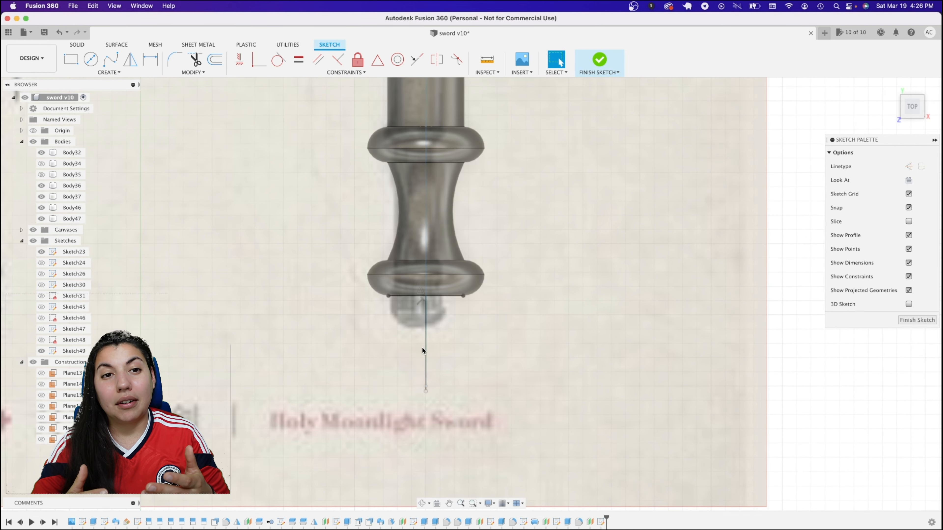
key(l)
click(425, 355)
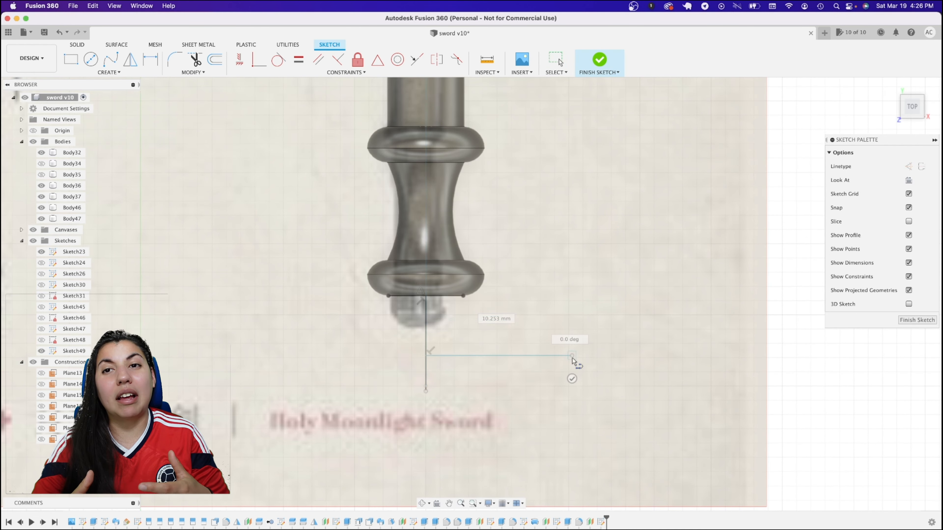
double_click(572, 356)
Draw a centre-point arc from the ring's edge point, bowing inward and ending just below the horizontal line
click(109, 73)
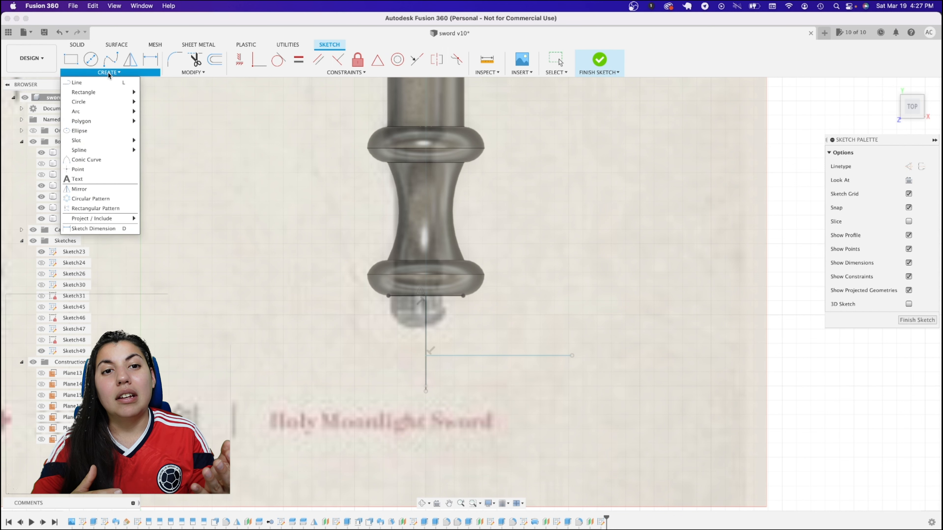
mouse_move(122, 111)
click(150, 122)
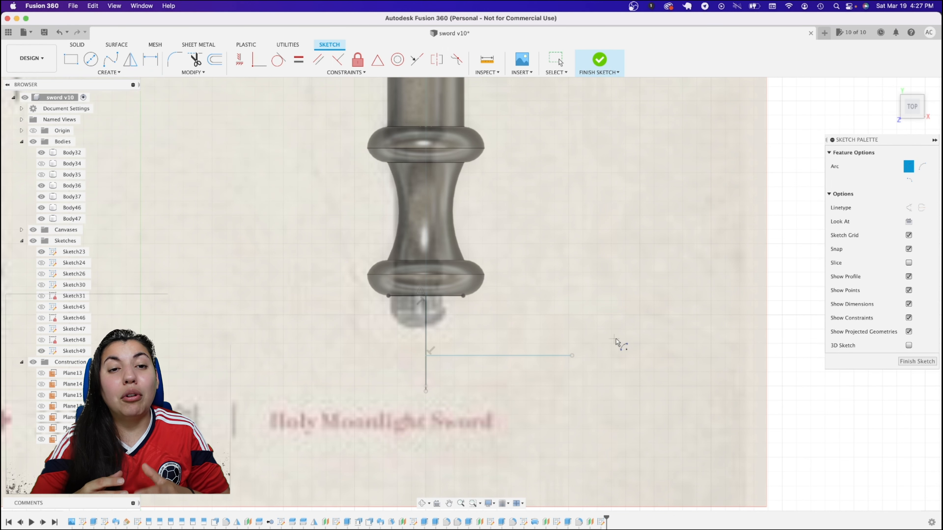
click(463, 296)
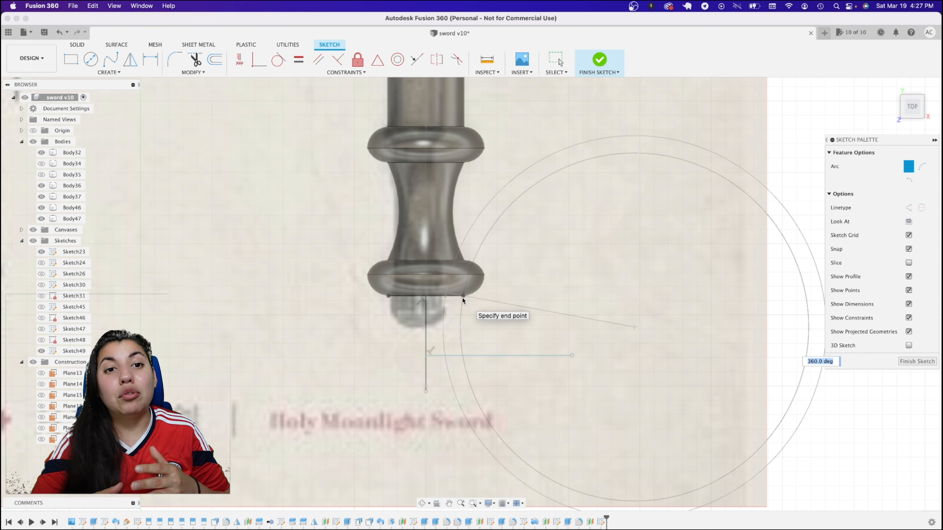
click(522, 359)
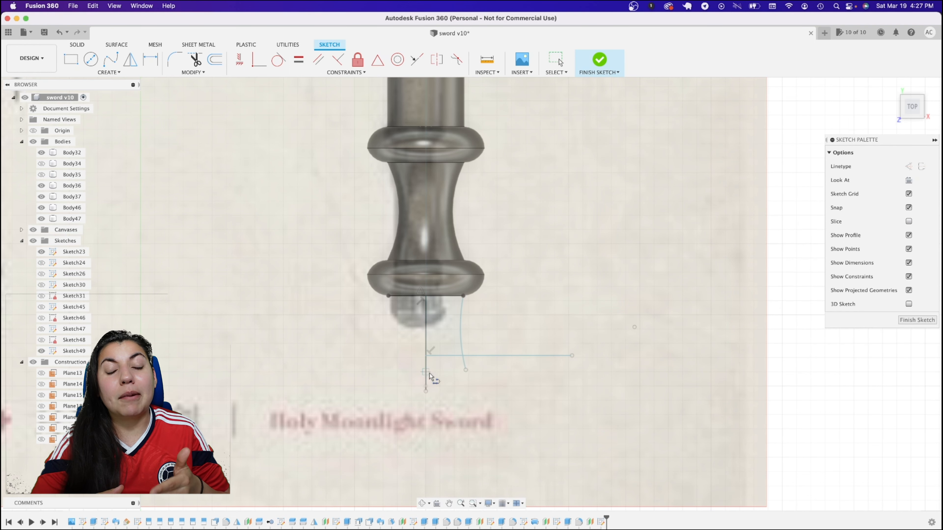
key(Escape)
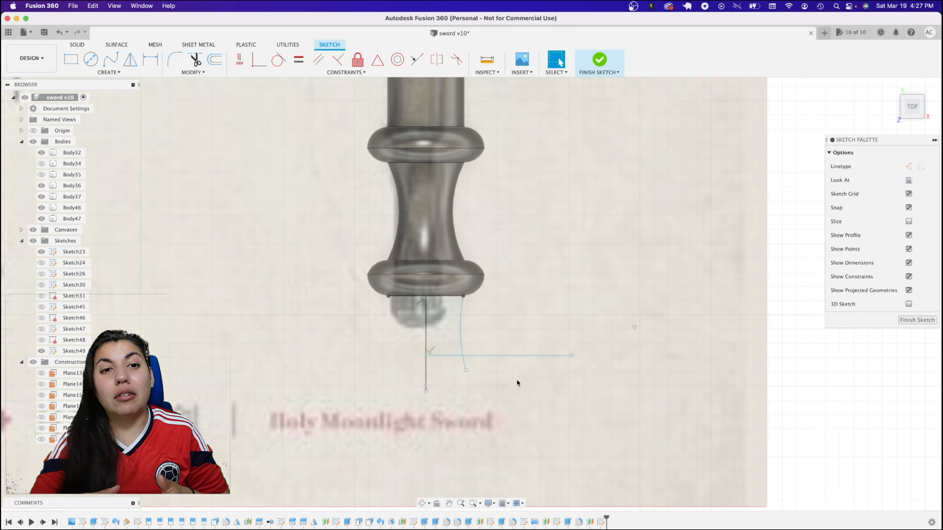
Close the profile with a horizontal line from the arc's lower end to the centre line, and trim away the upper horizontal line
key(l)
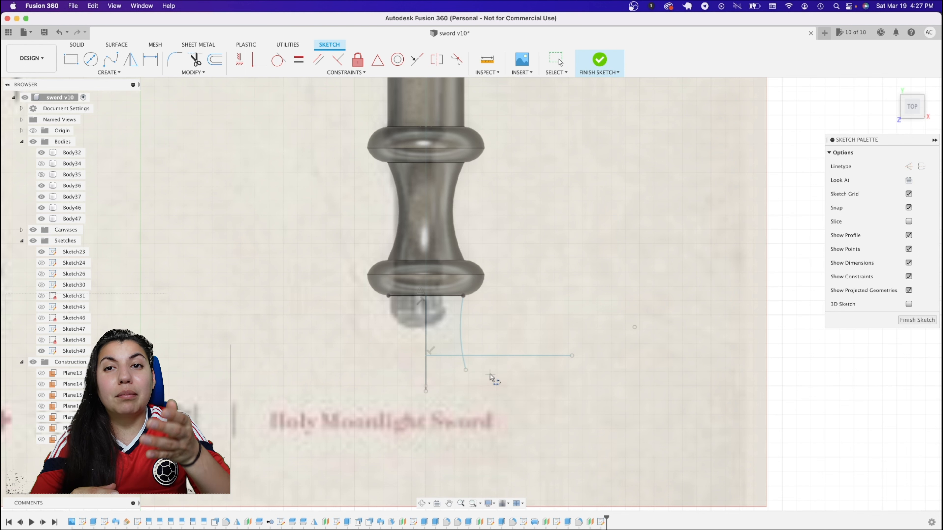
click(465, 371)
click(425, 370)
key(t)
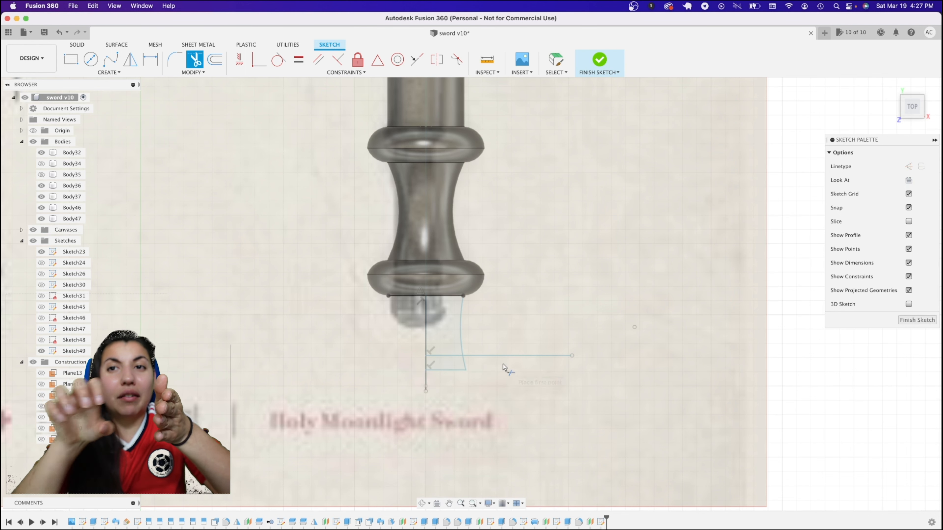
click(449, 356)
Add a vertical construction line down from the ring's edge point beside the arc, and finish the sketch
key(l)
click(466, 369)
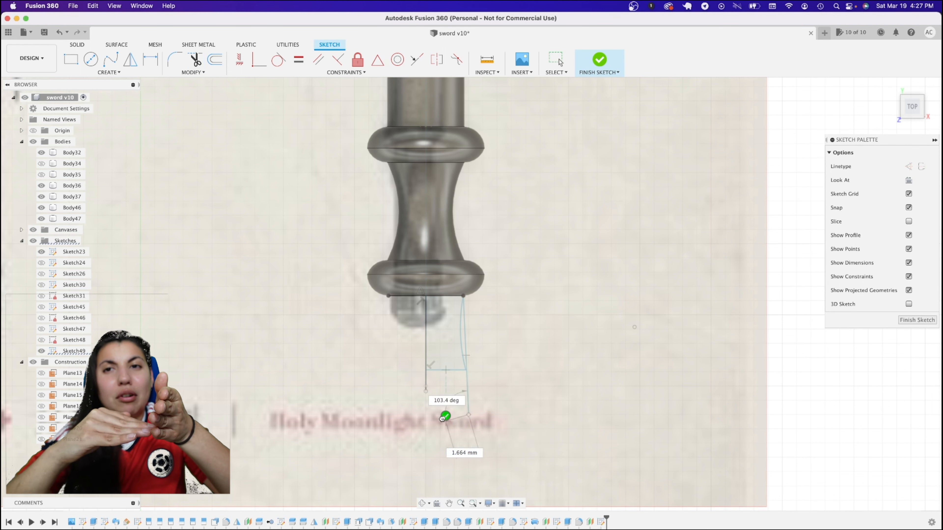
double_click(468, 414)
key(Escape)
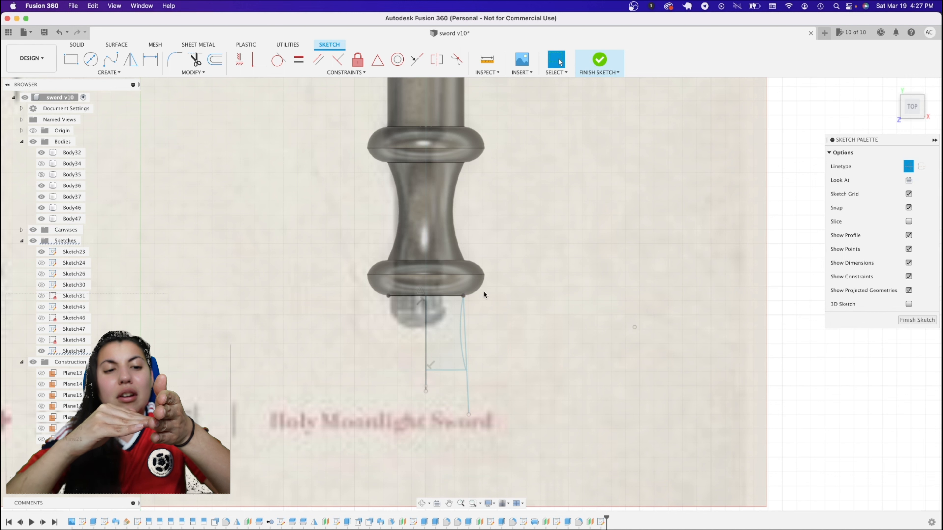
click(465, 323)
click(599, 62)
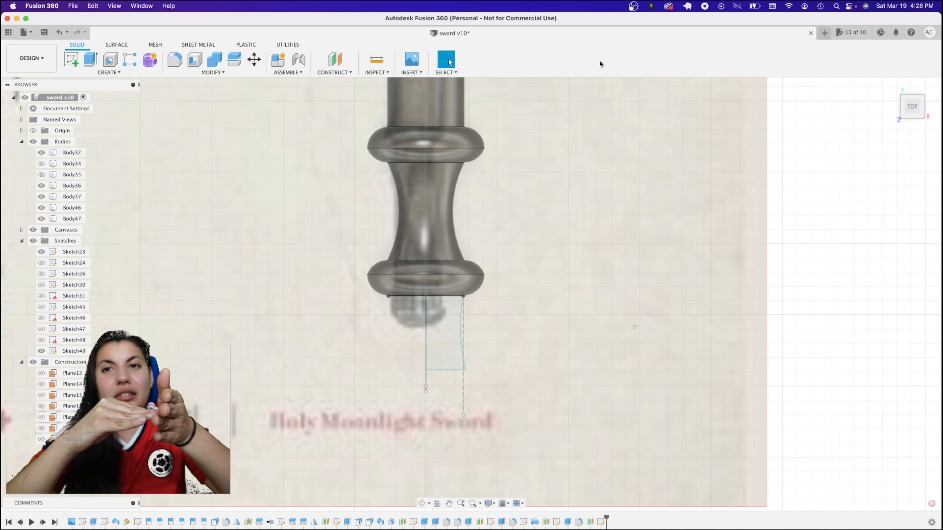
Revolve the closed curved profile around the handle's vertical centre line
click(108, 72)
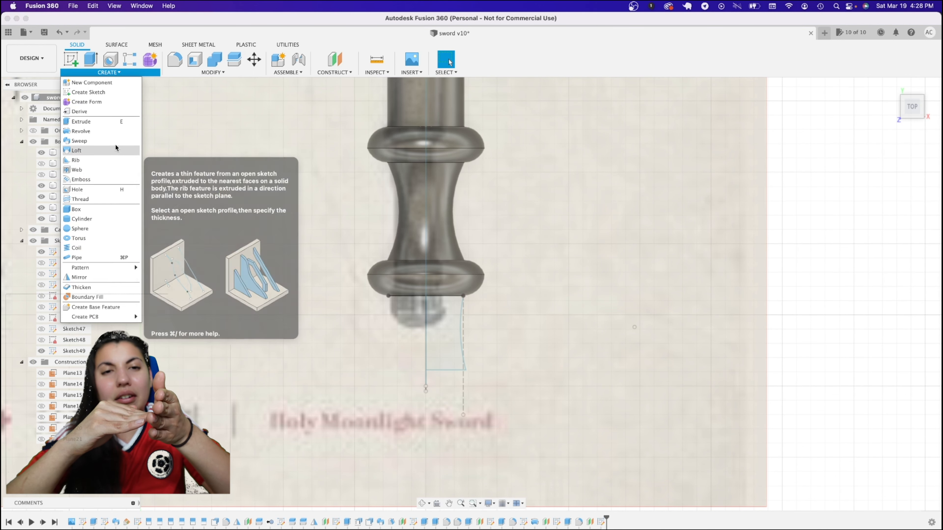
click(111, 132)
click(450, 345)
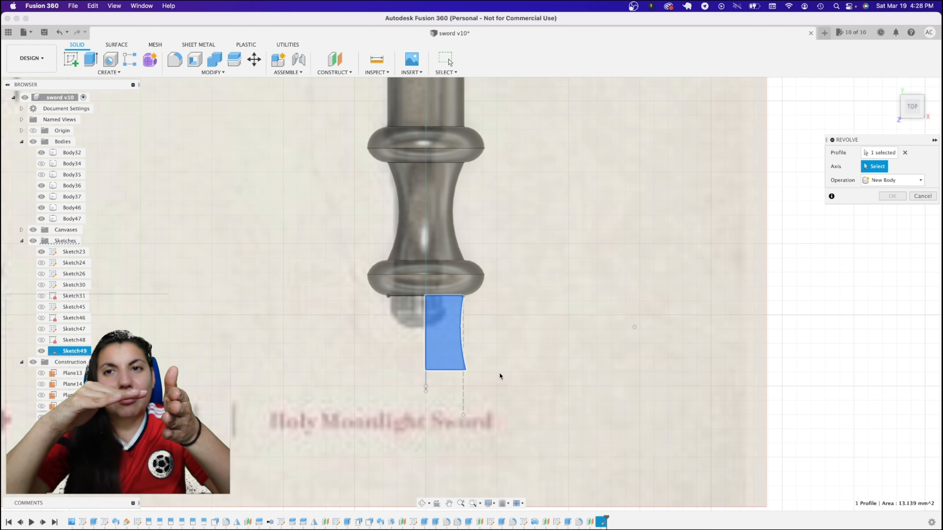
click(426, 379)
click(892, 238)
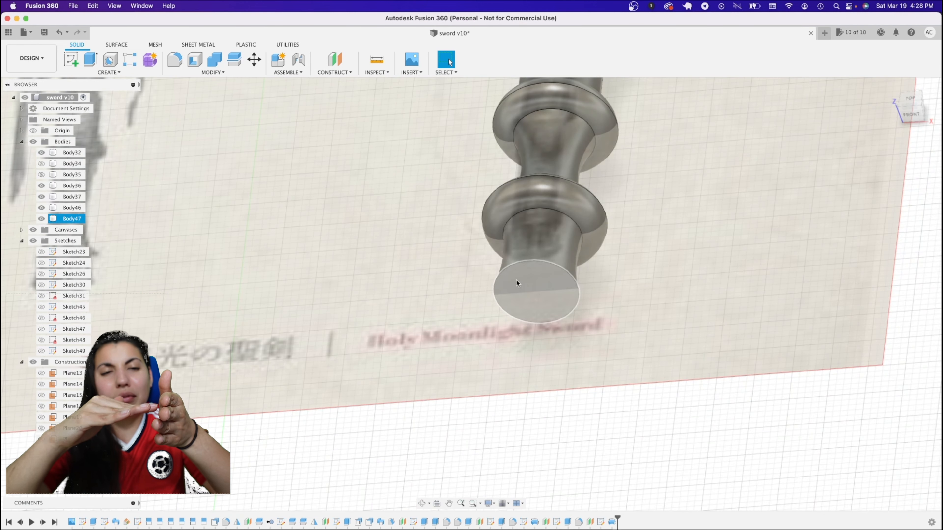
Create an offset plane at 0 mm on the revolved grip's flat end face and start a sketch on it
click(334, 60)
click(536, 295)
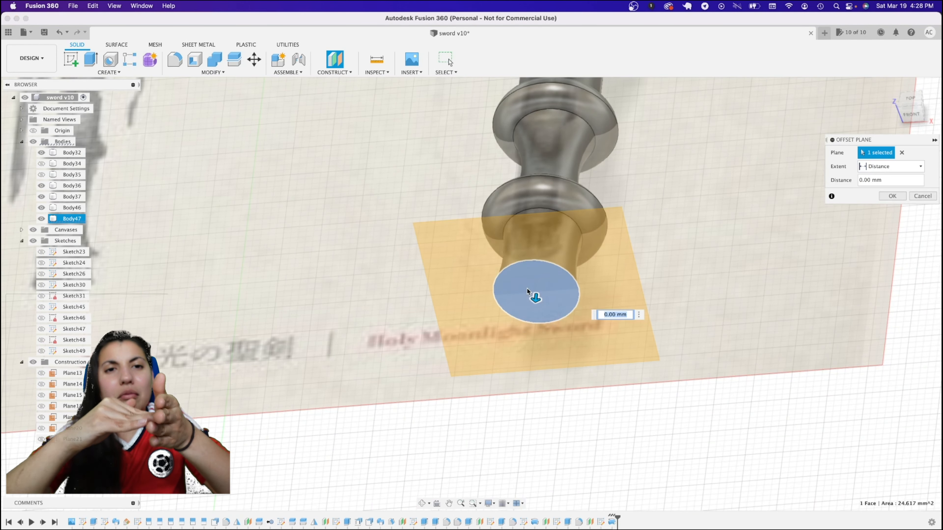
click(892, 196)
click(71, 60)
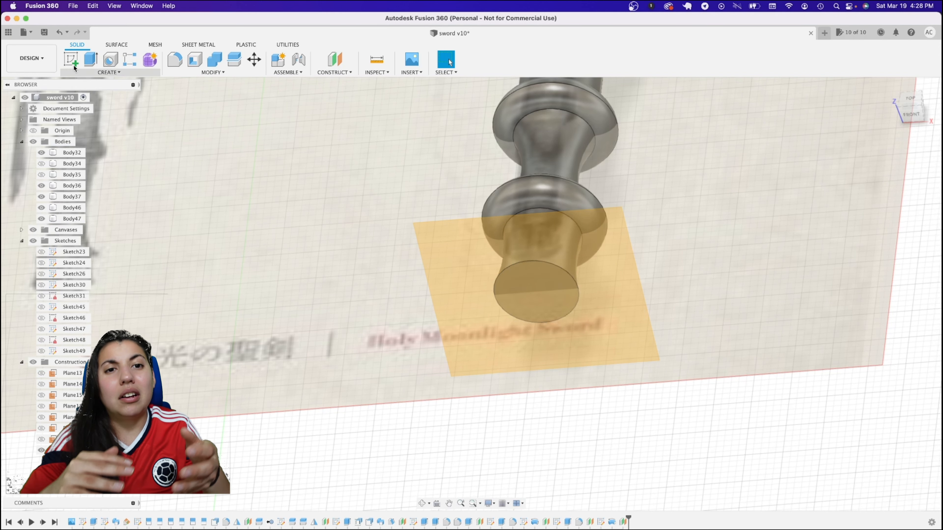
click(473, 371)
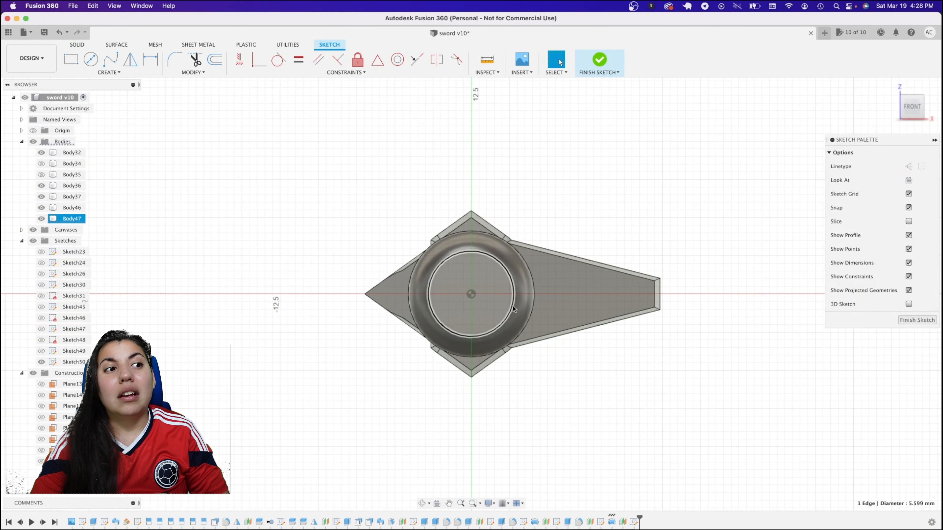
Project the grip's circular end face into the sketch
key(o)
key(Escape)
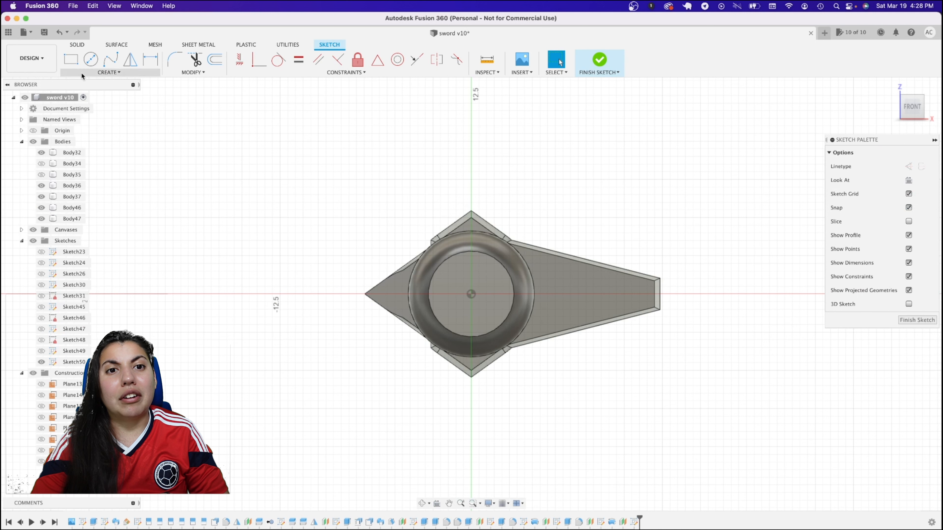
click(109, 72)
mouse_move(93, 218)
click(158, 219)
click(453, 302)
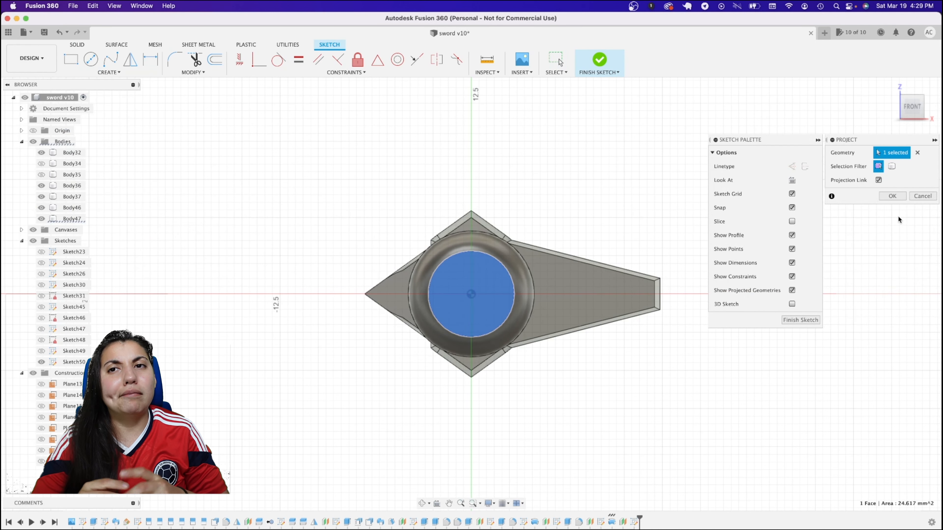
click(892, 195)
Offset the projected circle outward by 0.408 mm and finish the sketch
key(o)
click(510, 278)
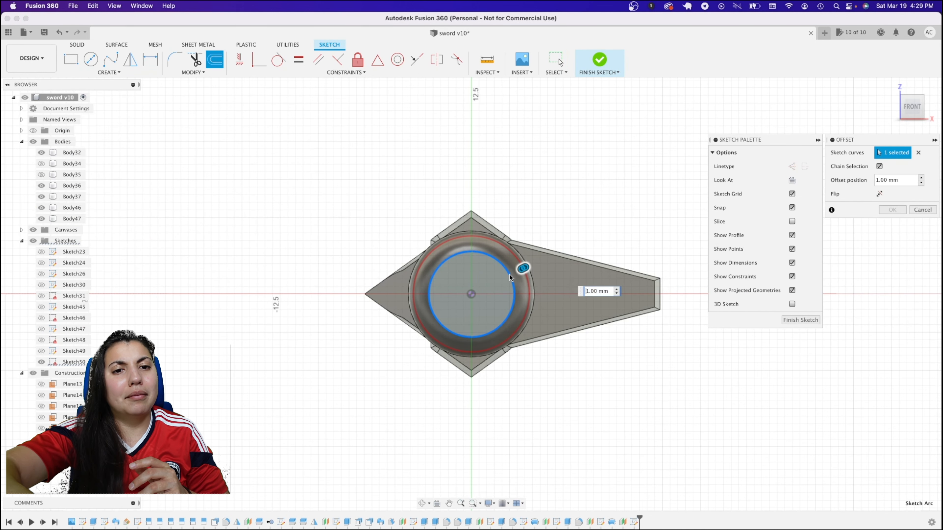
drag(523, 266, 514, 268)
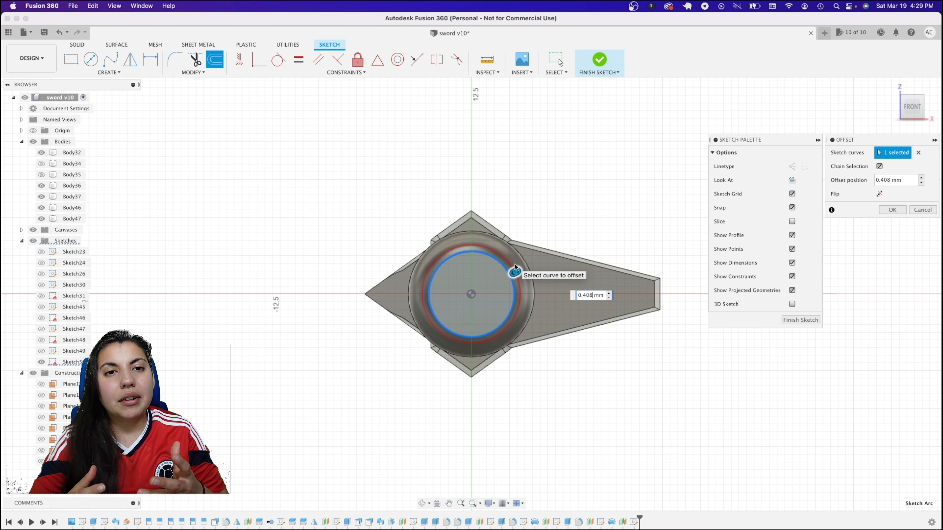
click(892, 210)
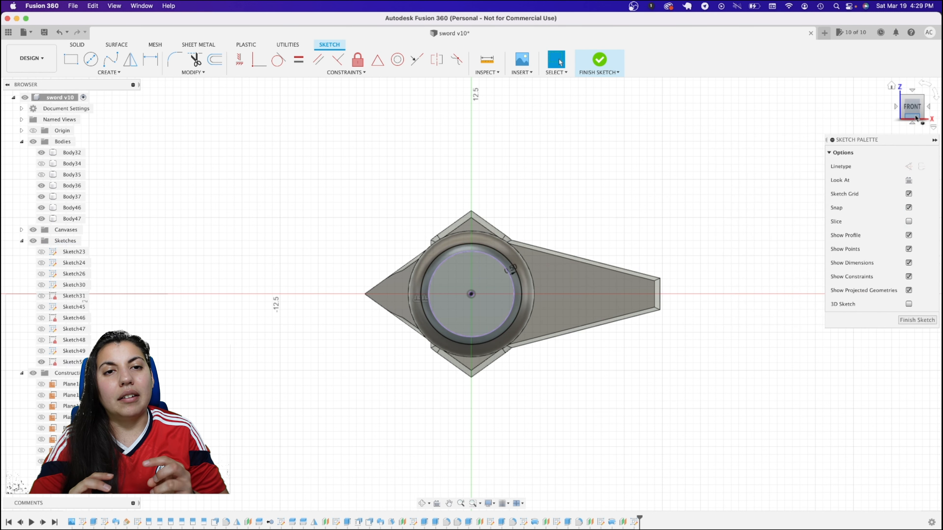
click(915, 118)
click(599, 59)
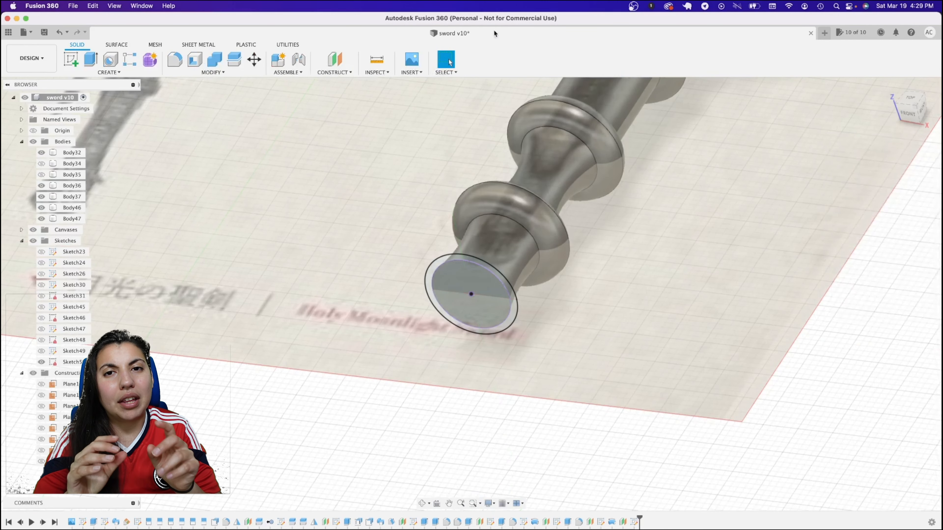
Create an offset plane 2 mm outward from the circular end profile
click(335, 59)
click(469, 299)
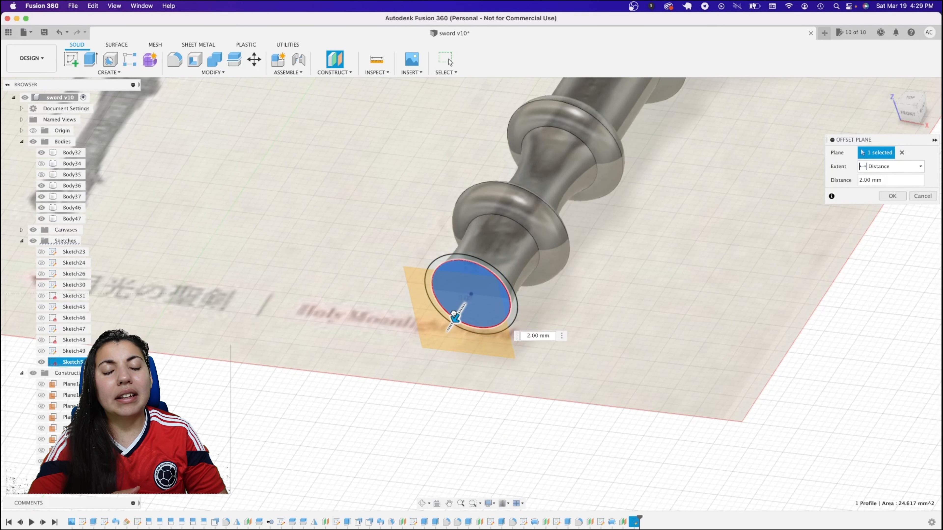
click(892, 196)
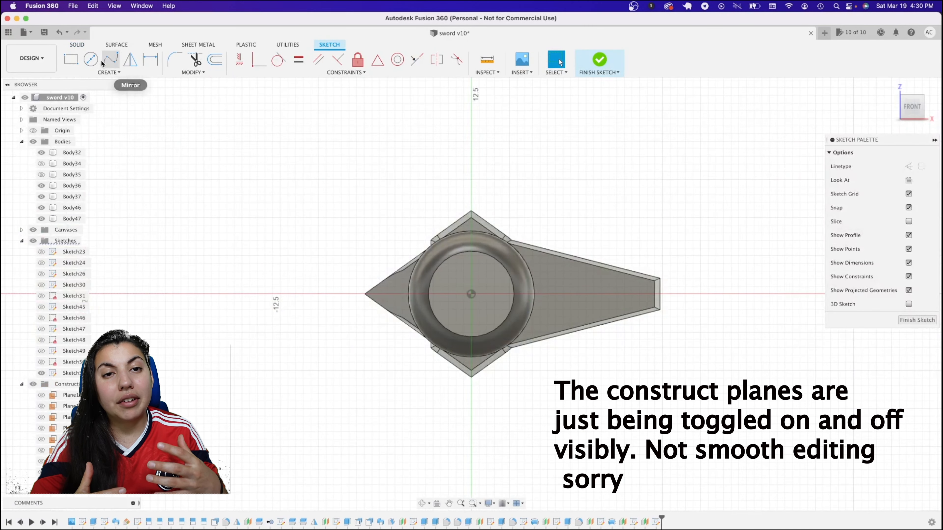
Project the grip's circular end face into the sketch on the offset plane and finish the sketch
click(109, 72)
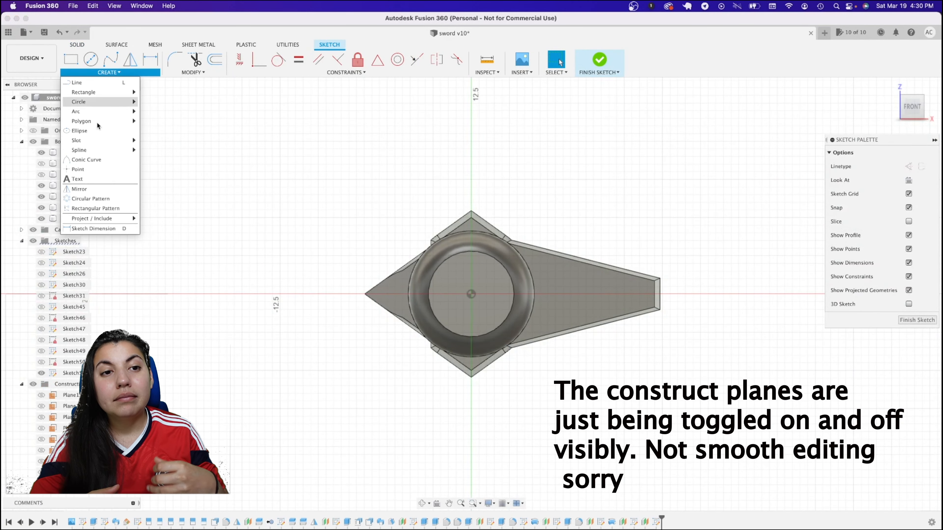
mouse_move(93, 218)
click(159, 219)
click(478, 326)
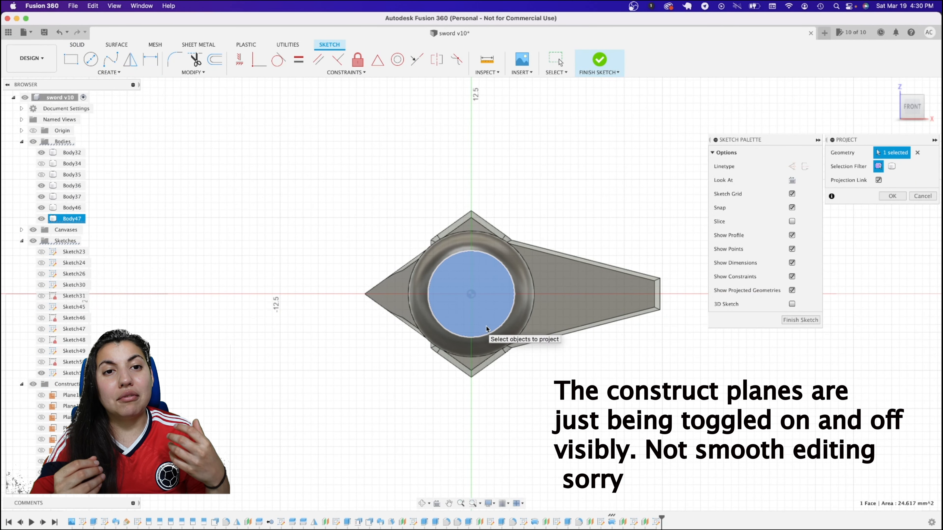
click(892, 196)
shift+middle_drag(520, 260, 497, 270)
key(o)
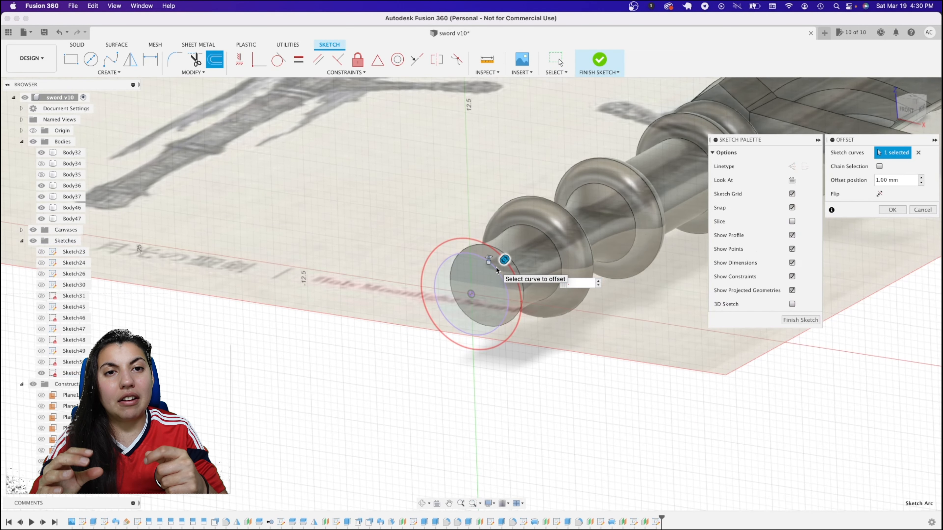
click(928, 209)
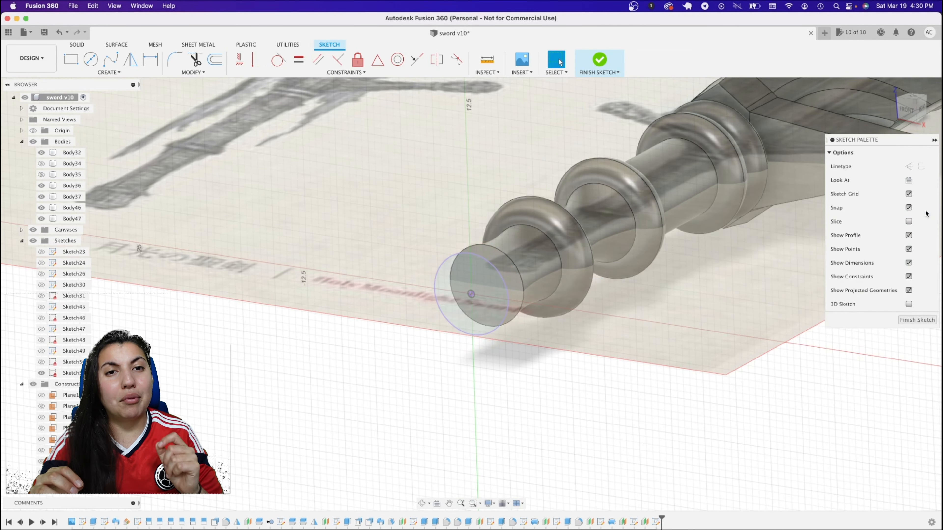
click(915, 320)
Show the end-face circle sketch and start a Loft from its full circle to the centre point of the offset sketch
mouse_move(482, 241)
shift+middle_down()
mouse_move(334, 193)
mouse_move(114, 144)
shift+middle_up()
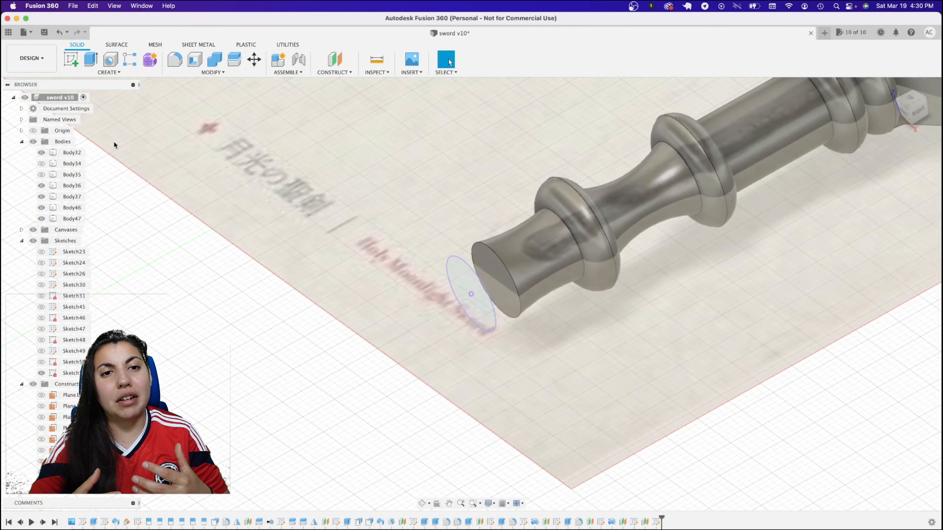
click(70, 362)
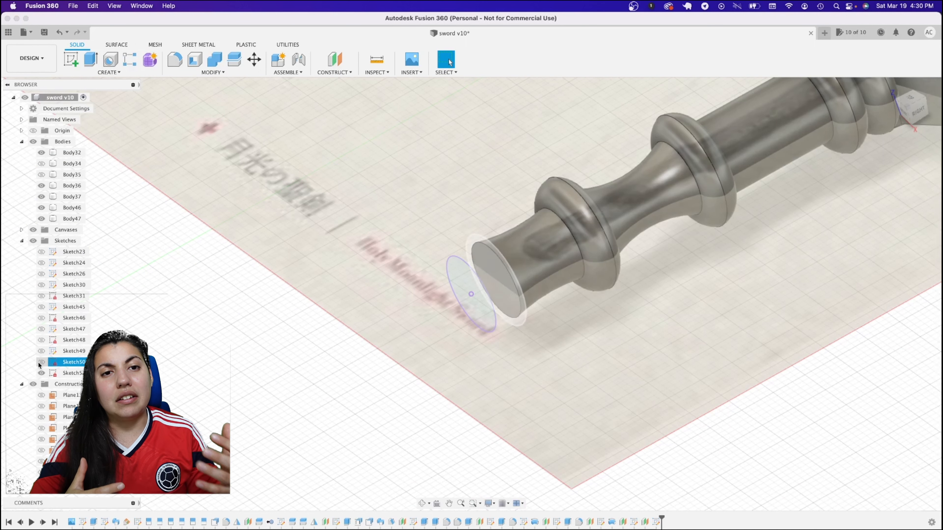
click(109, 72)
click(89, 147)
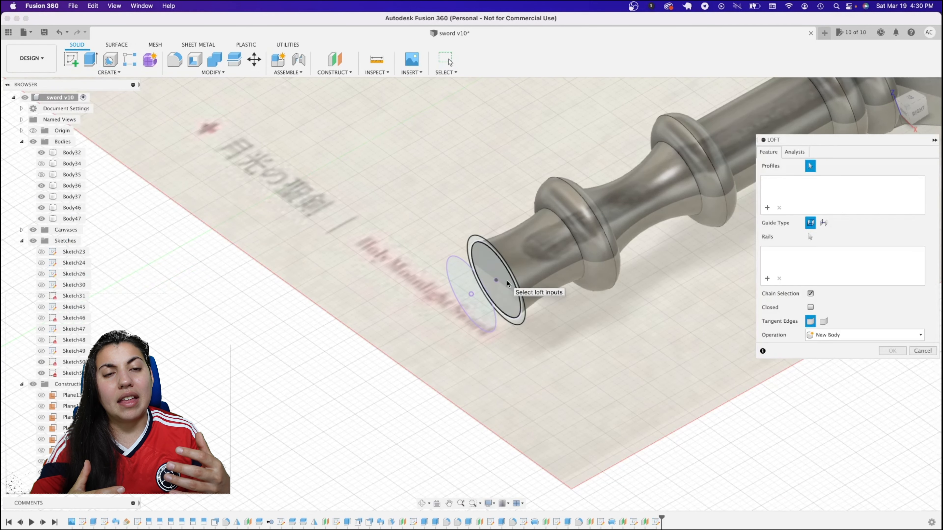
click(508, 284)
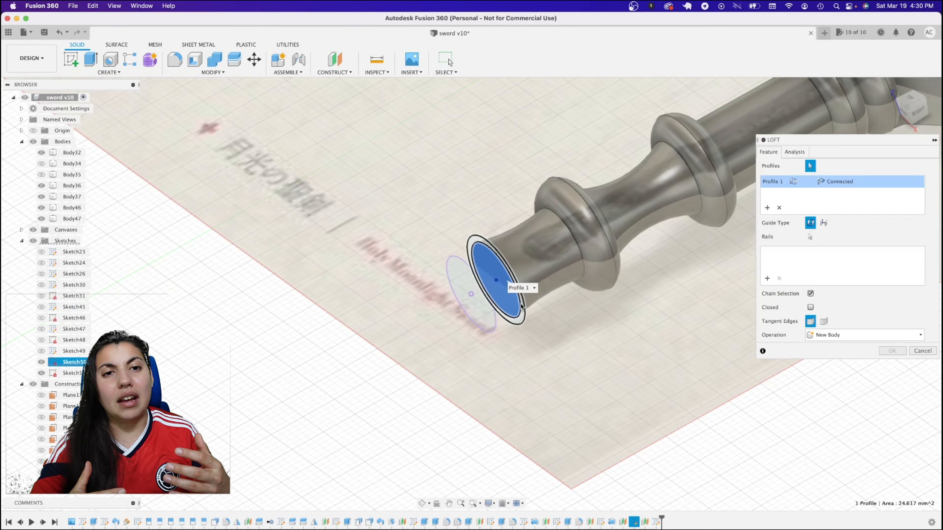
click(471, 293)
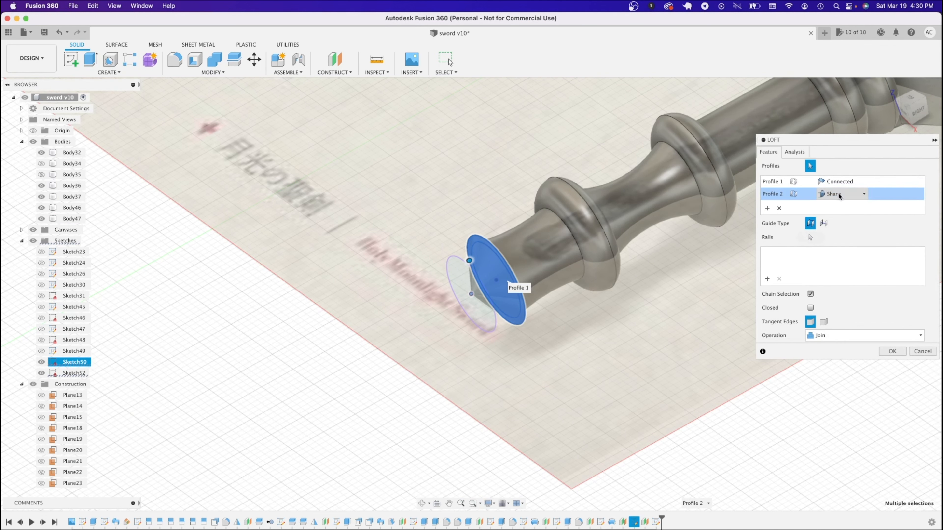
Set the loft's centre point to Point Tangent and its circular profile to Direction with takeoff weight 2.55, joining the rounded pommel cap
click(843, 215)
click(840, 181)
click(840, 203)
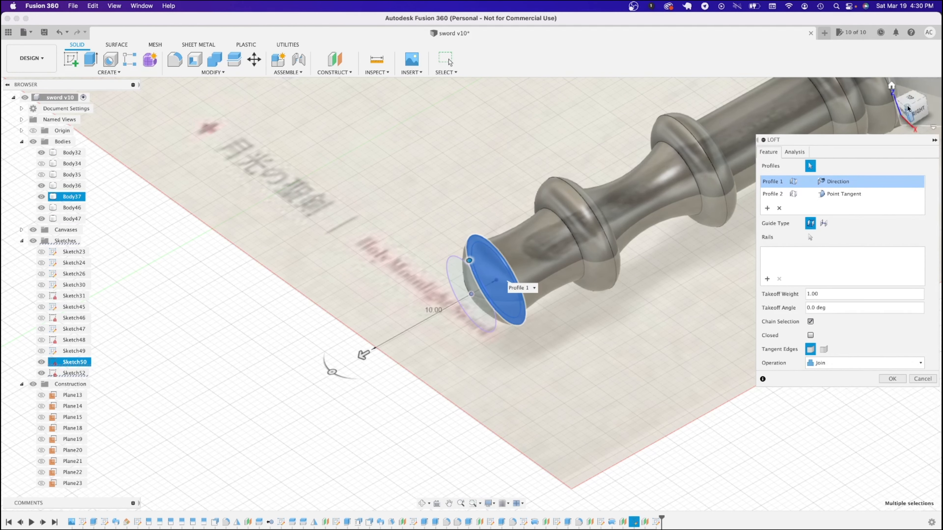
click(911, 105)
drag(338, 294, 110, 293)
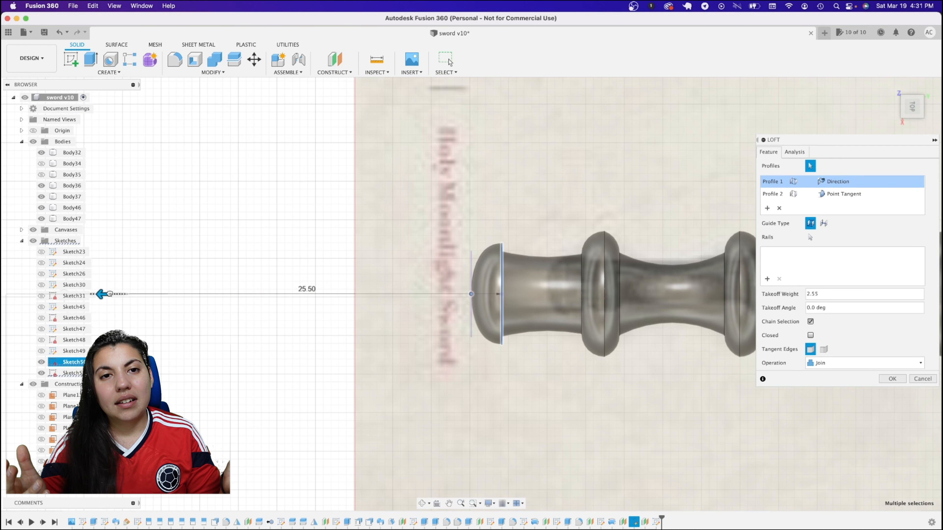
click(890, 378)
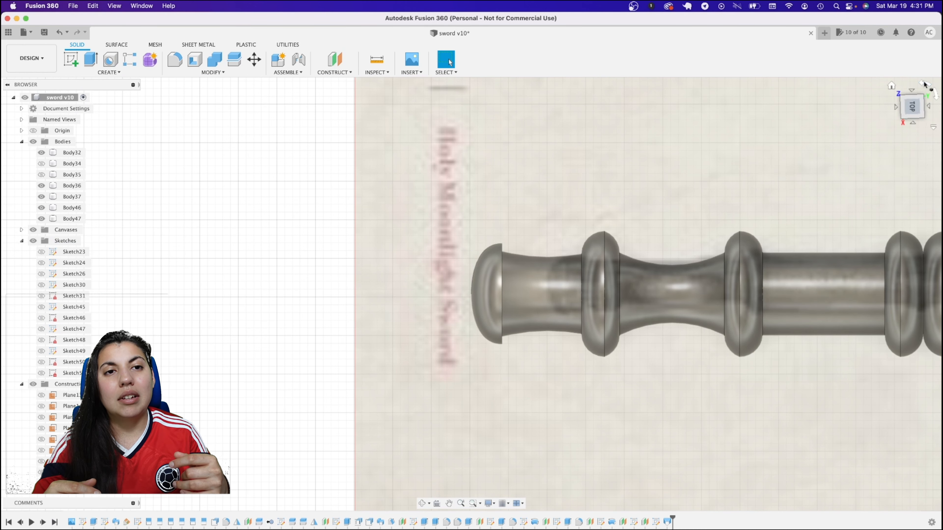
Hide the slanted crossguard arm body
click(924, 83)
scroll(781, 285, down, 5)
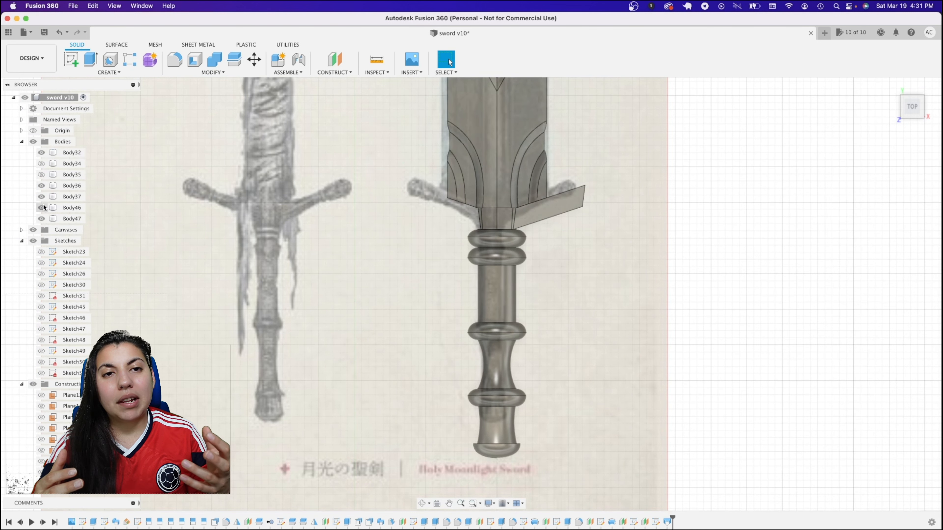
click(40, 197)
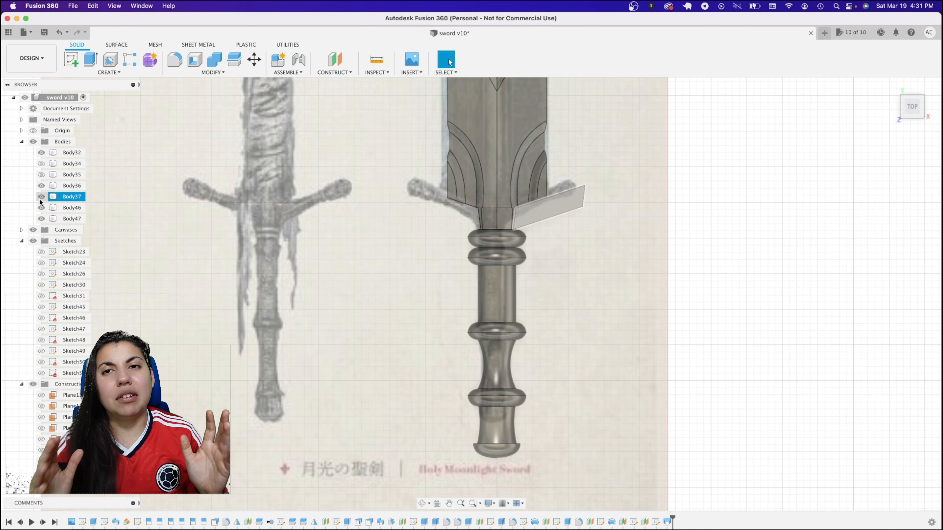
click(40, 197)
Construct a midplane between the two opposite angled side faces of the collar below the blade
drag(912, 108, 856, 102)
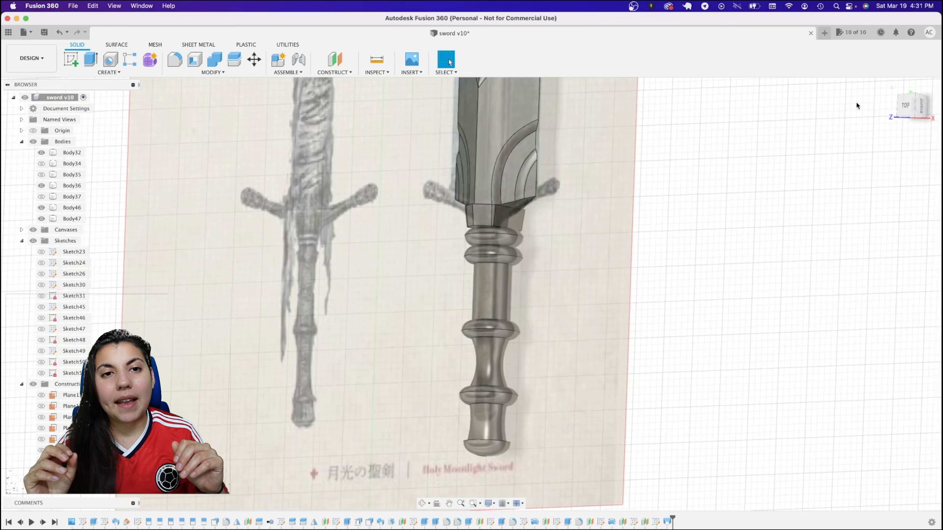
click(328, 70)
click(338, 118)
click(508, 218)
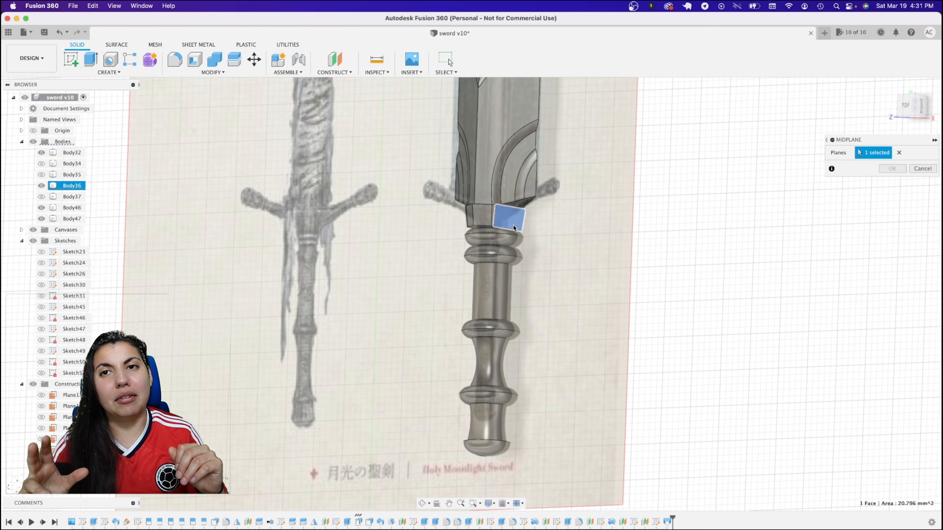
click(898, 104)
click(482, 221)
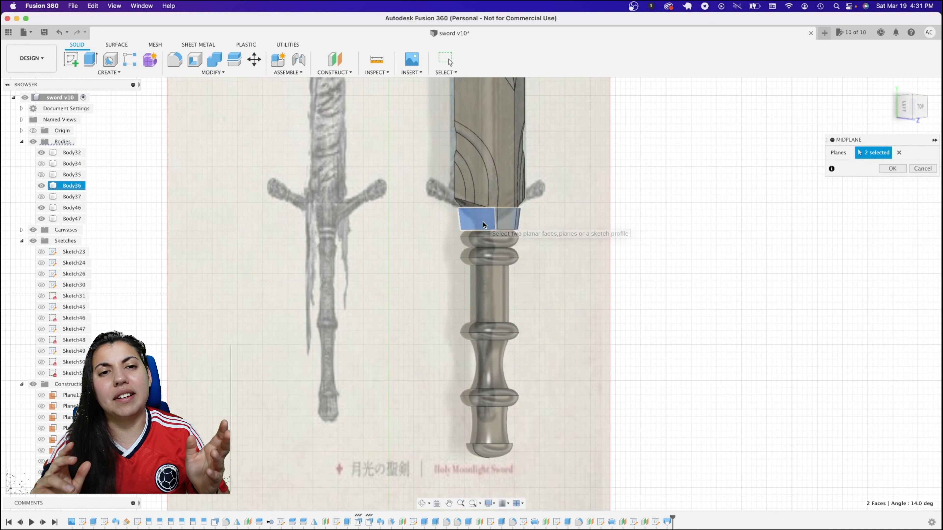
click(891, 168)
Show the crossguard arm again and mirror it as a new body across the collar's midplane
click(920, 107)
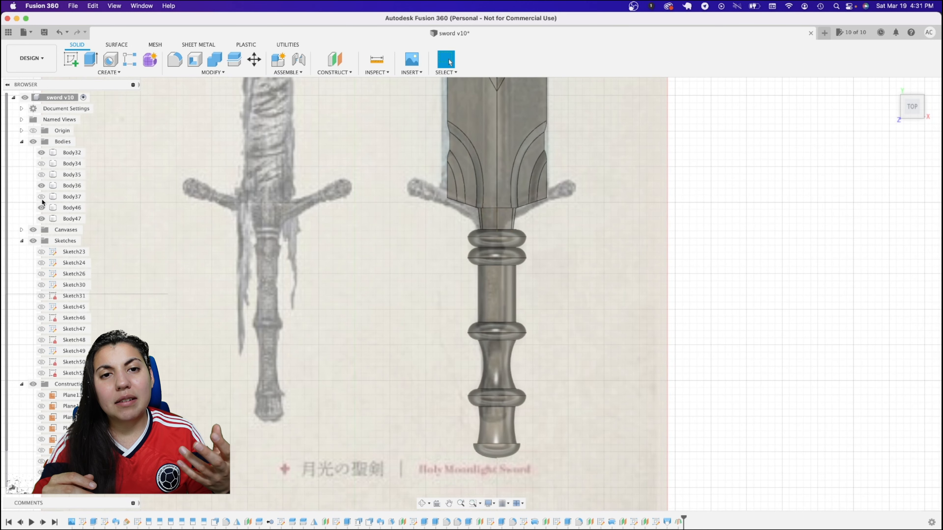
click(109, 72)
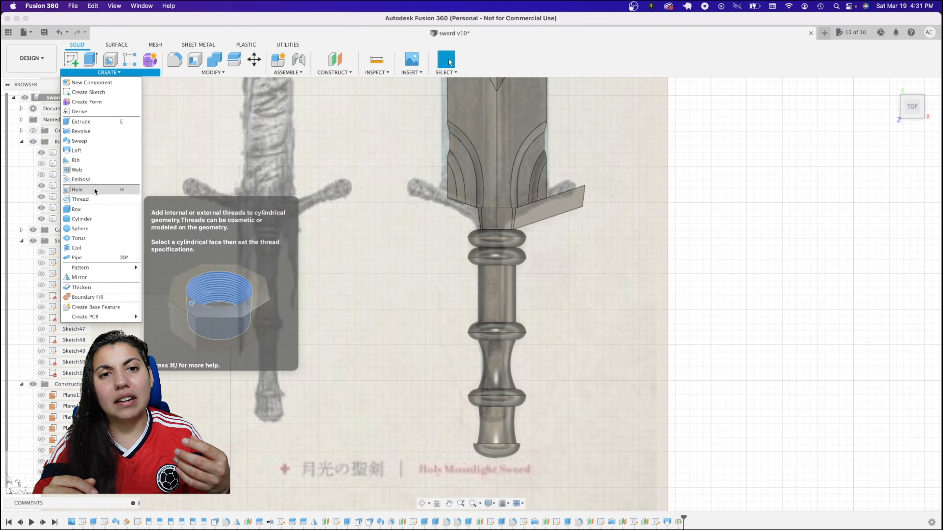
click(91, 276)
click(553, 211)
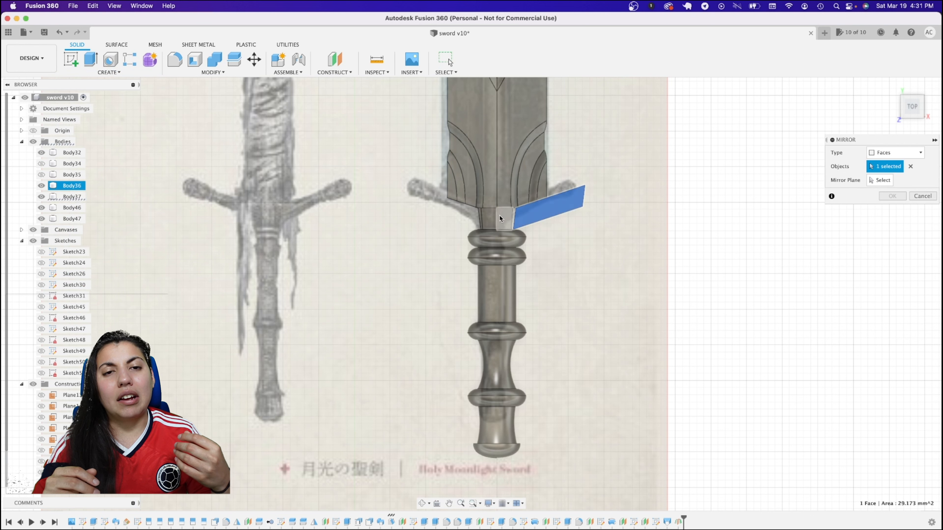
click(895, 152)
click(884, 175)
click(553, 208)
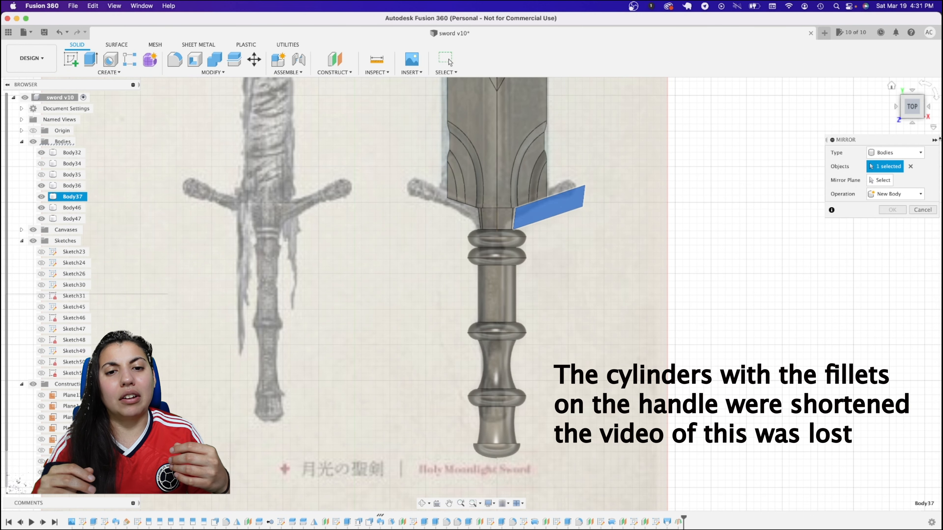
click(878, 180)
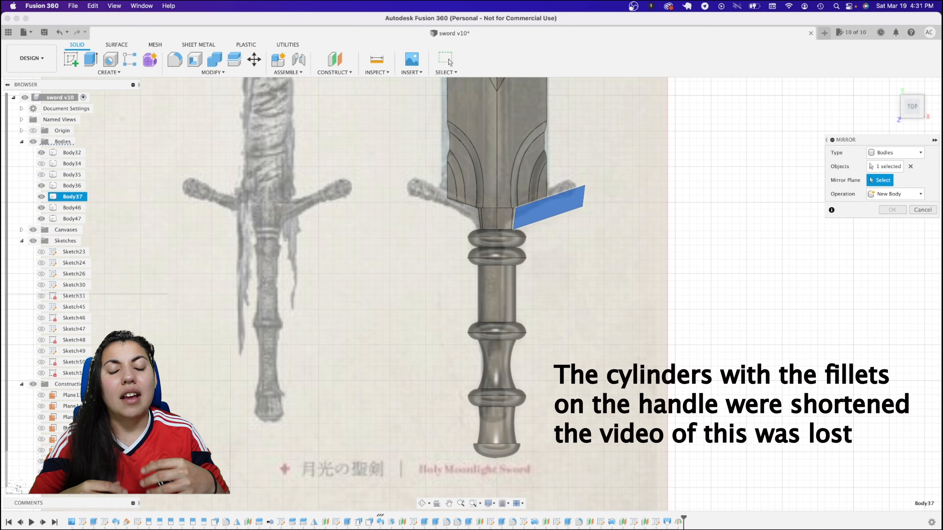
scroll(70, 471, down, 2)
click(71, 483)
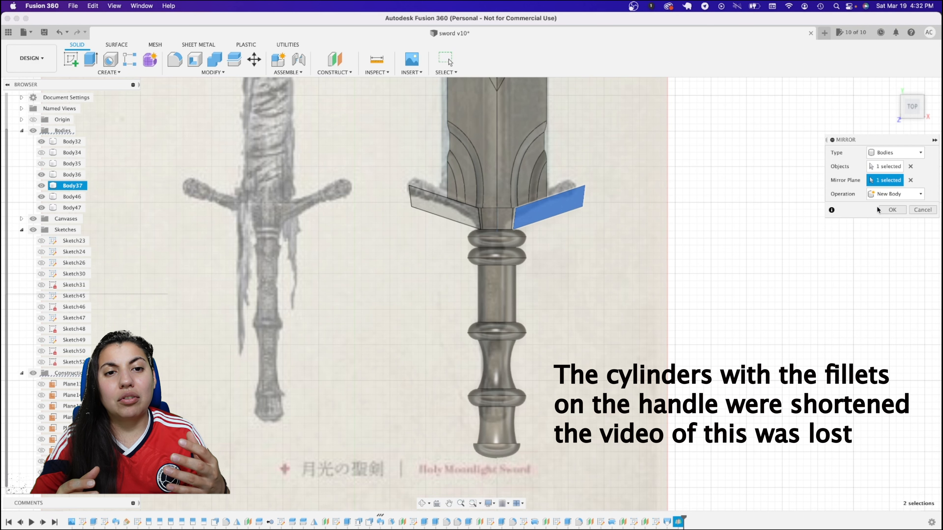
click(898, 209)
Edit the lower grip's profile sketch, flatten its side arc to a radius of about 21.9 mm, and finish the sketch
scroll(854, 166, up, 3)
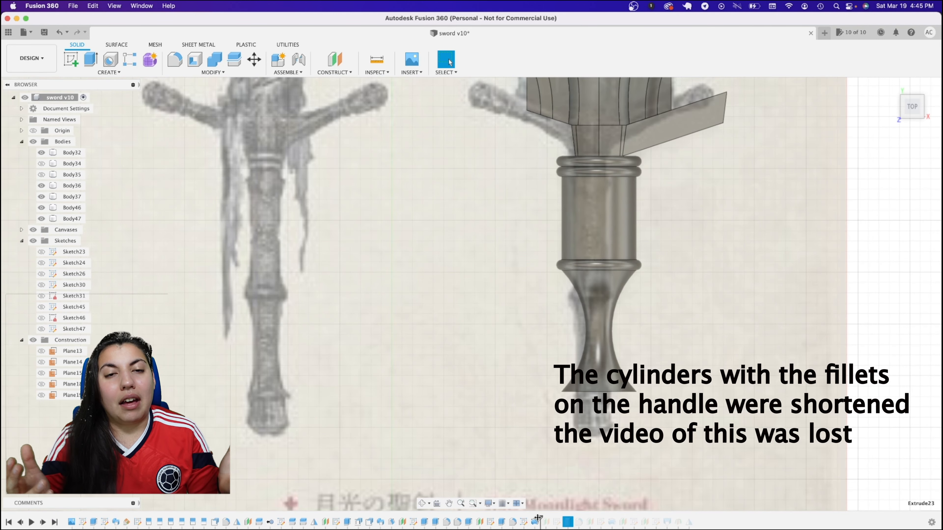
right_click(523, 522)
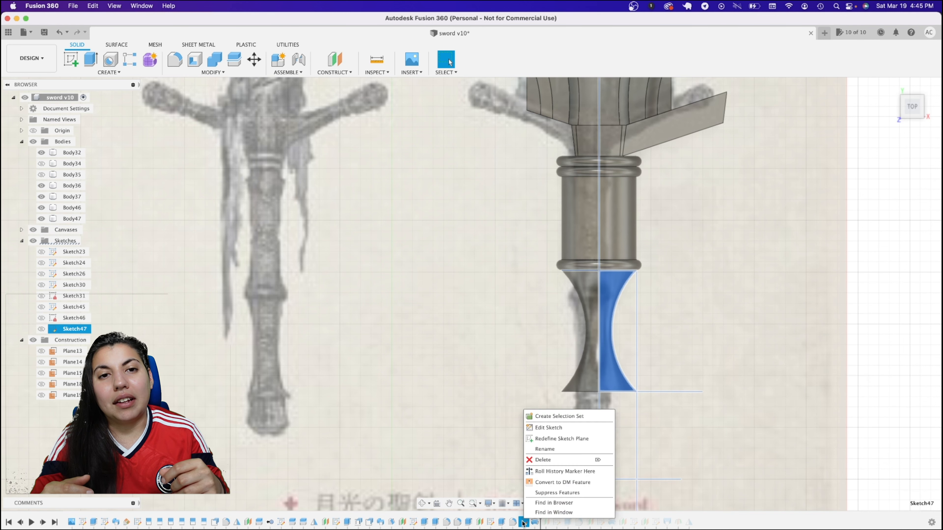
click(568, 427)
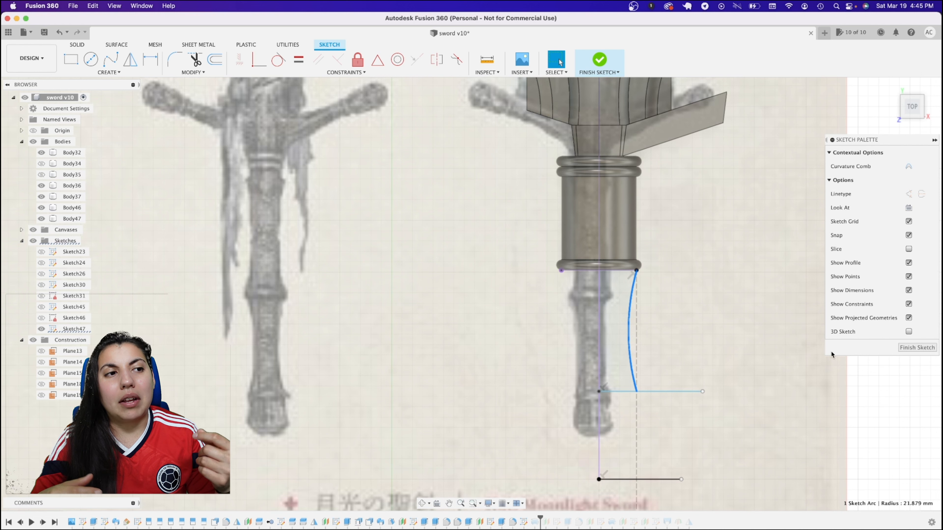
click(902, 348)
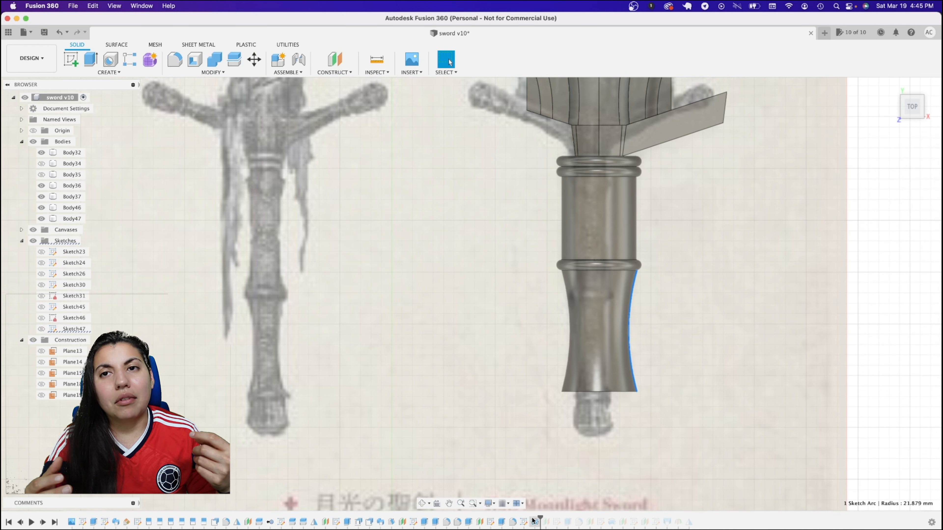
Roll the history forward to the end ring's extrusion and set its distance to 1 mm
drag(540, 517, 573, 520)
right_click(567, 522)
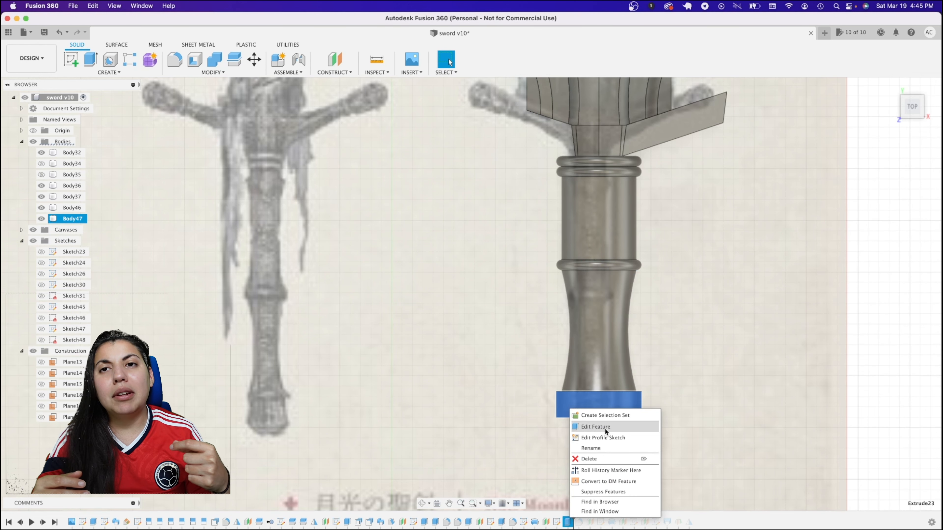
click(595, 427)
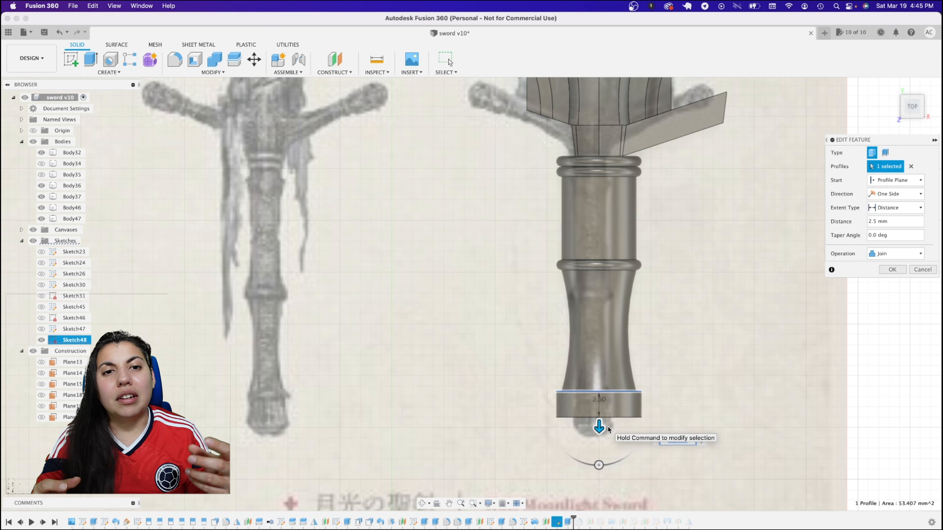
click(876, 222)
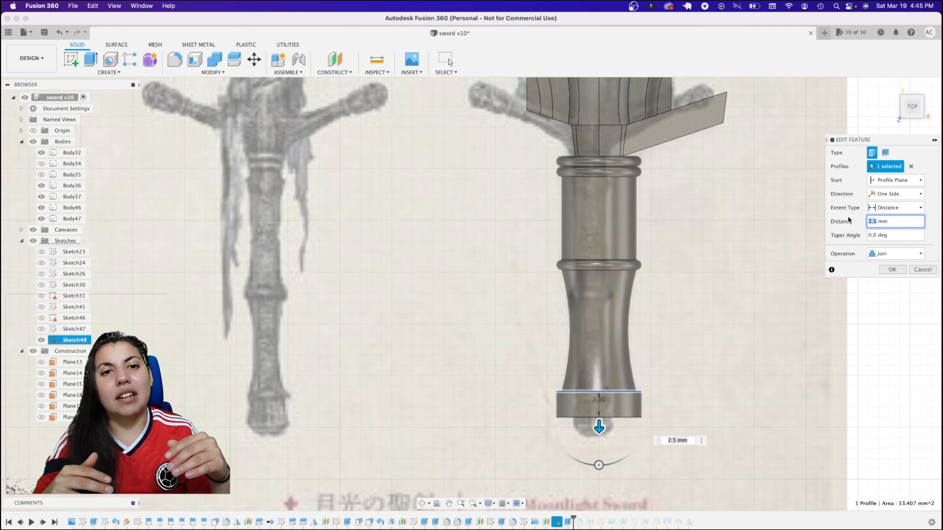
text(1)
key(Return)
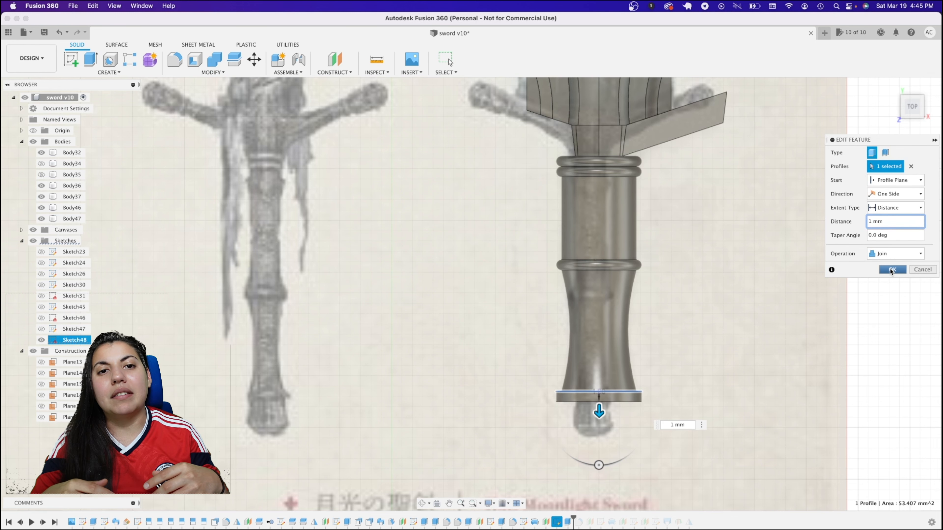
Roll the history forward to the end ring's fillet, edit it and reapply it to both rim edges of the ring
drag(572, 517, 576, 519)
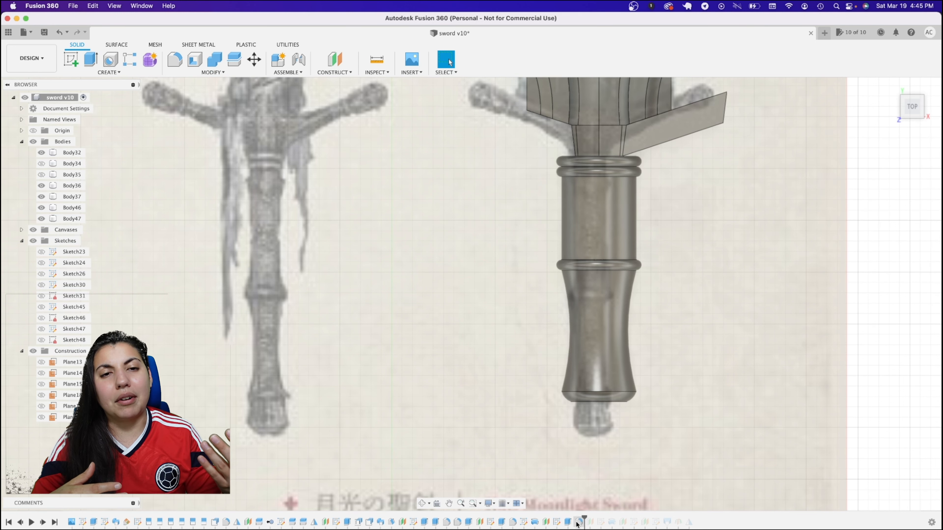
click(577, 522)
right_click(580, 523)
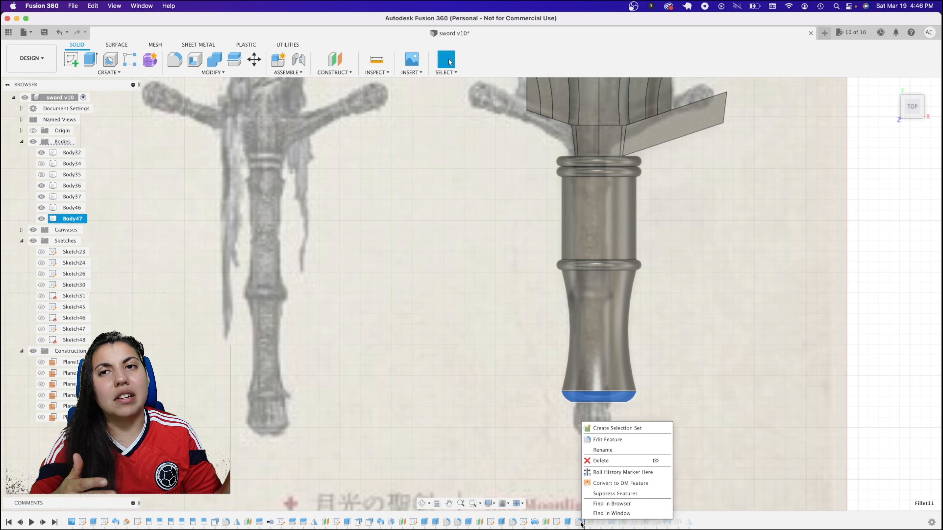
click(618, 442)
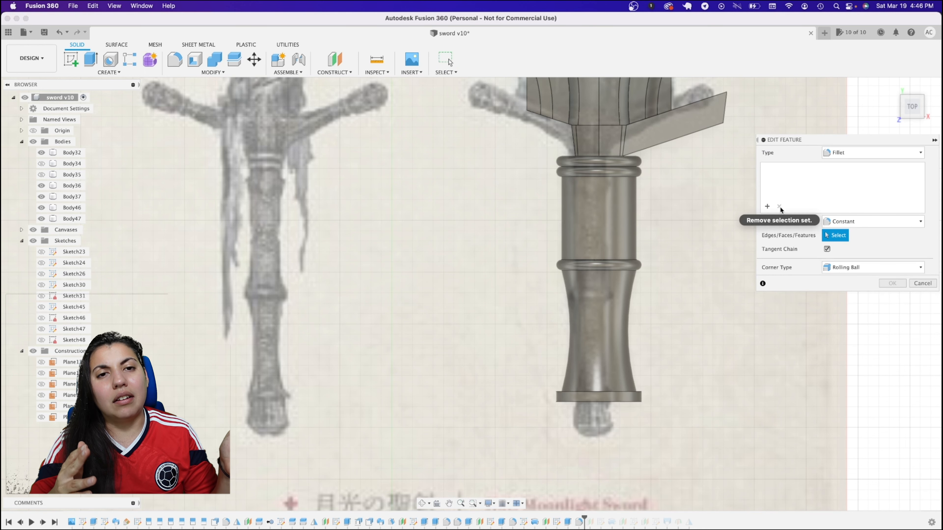
click(573, 394)
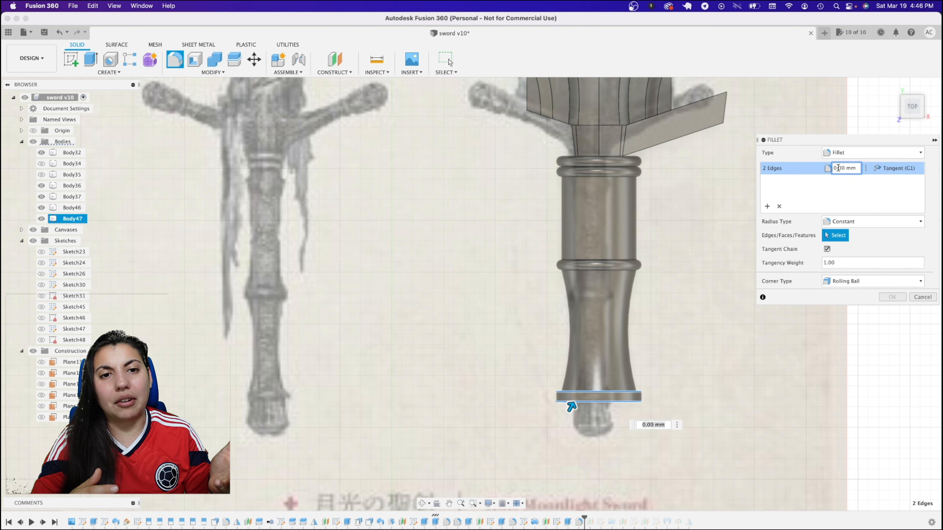
click(892, 297)
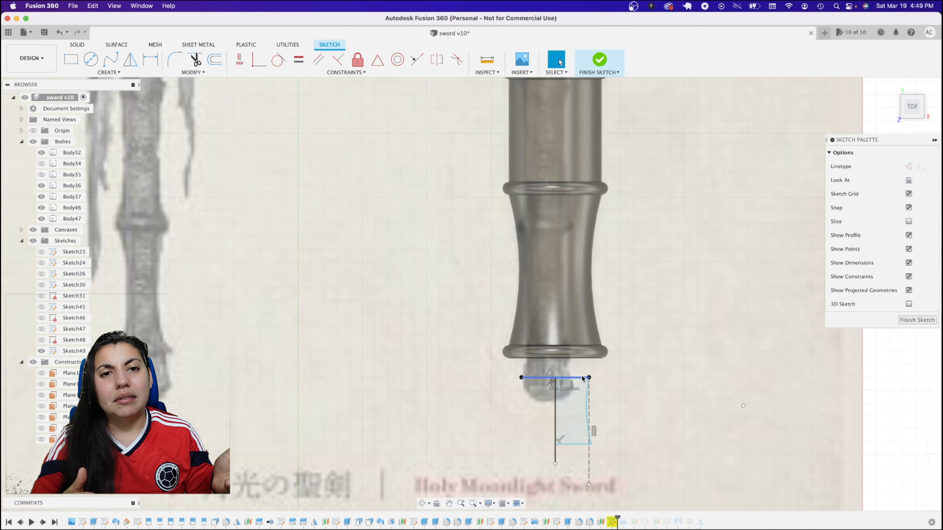
Delete the upper horizontal line, side arc, dashed construction line and leftover points from the pommel's profile sketch
key(Delete)
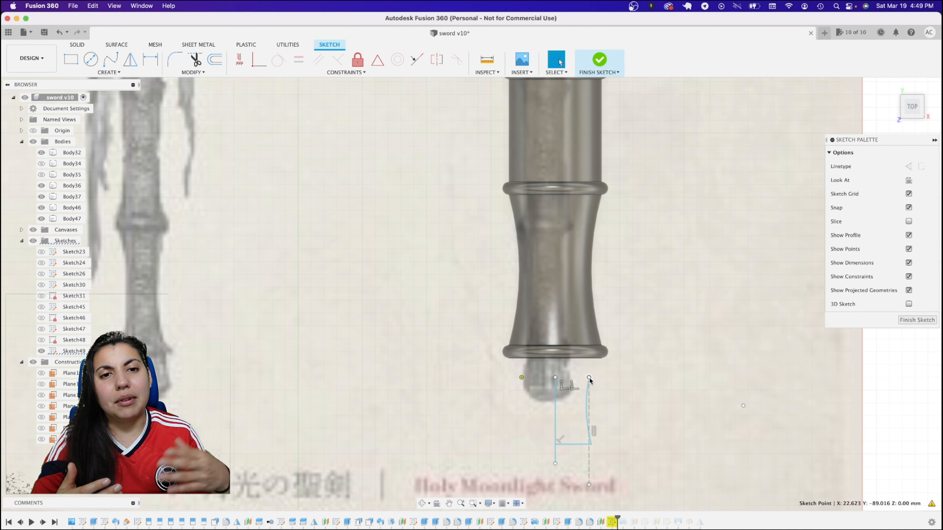
click(585, 400)
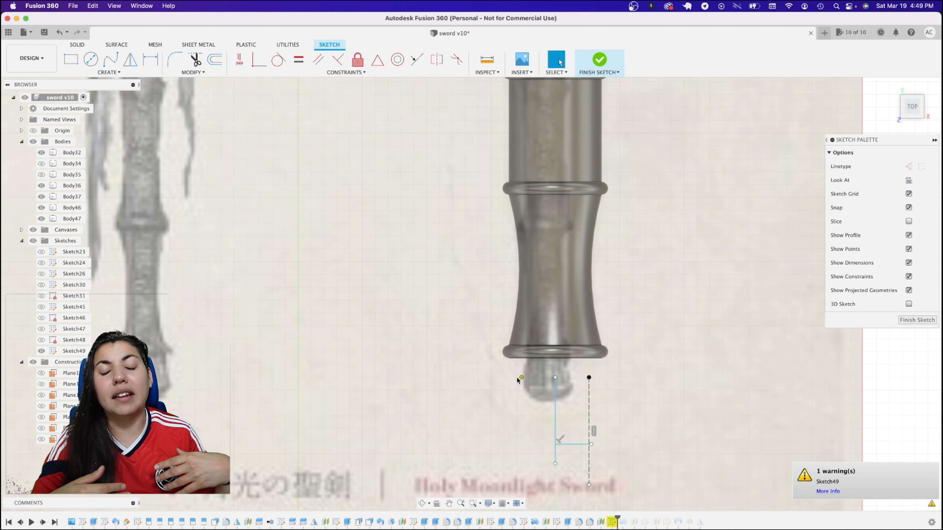
key(Delete)
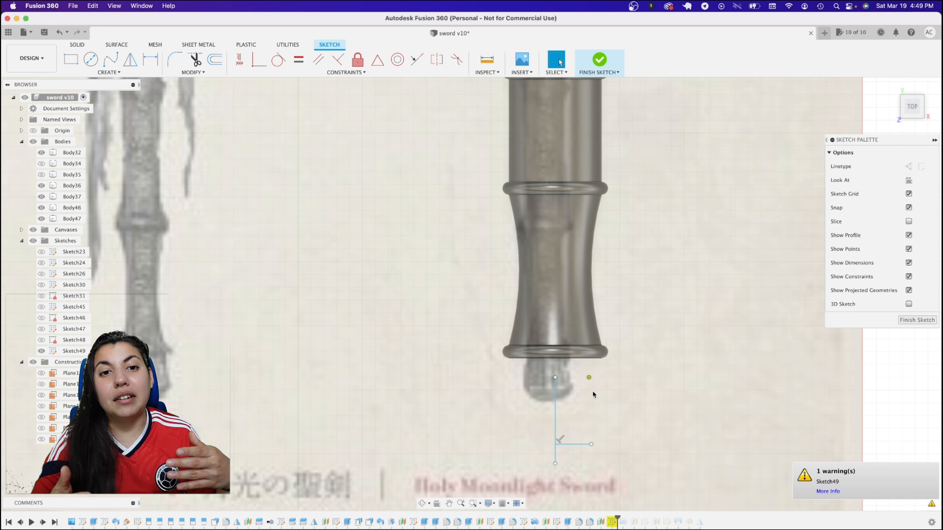
click(588, 378)
key(Delete)
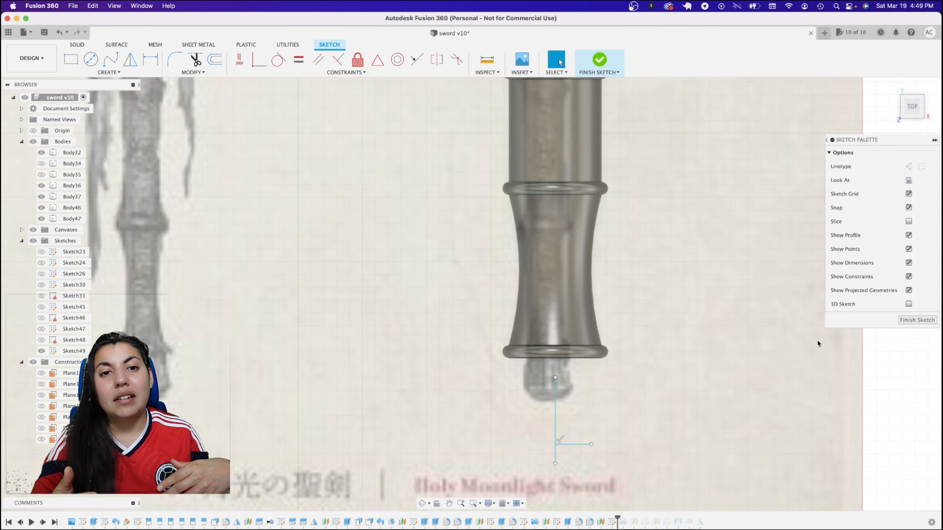
Intersect the end ring's flat bottom face with the pommel's sketch plane to bring its edge line into the sketch
drag(914, 110, 909, 95)
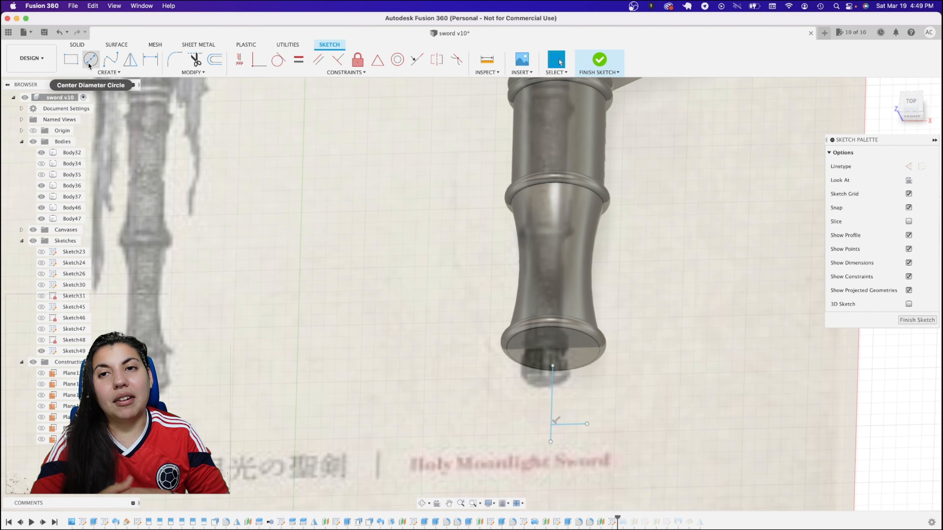
click(109, 72)
mouse_move(112, 218)
click(154, 228)
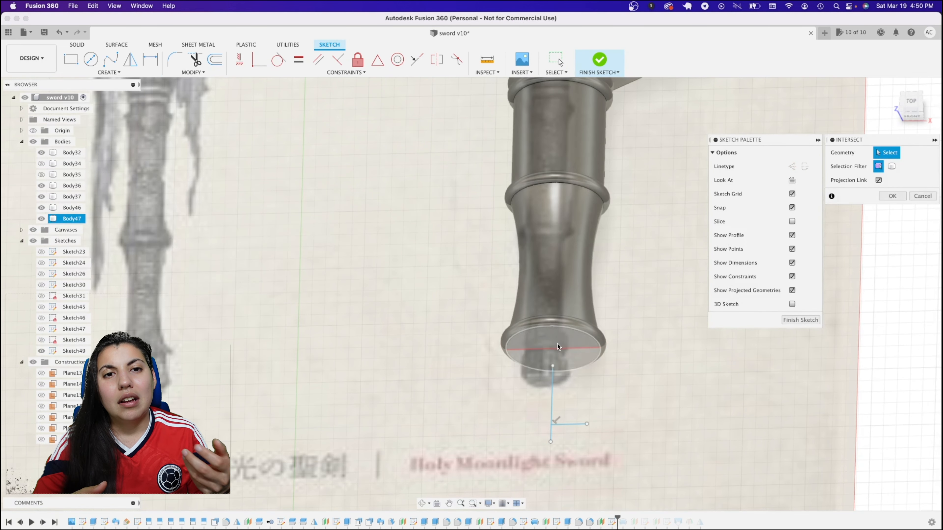
click(561, 345)
click(603, 347)
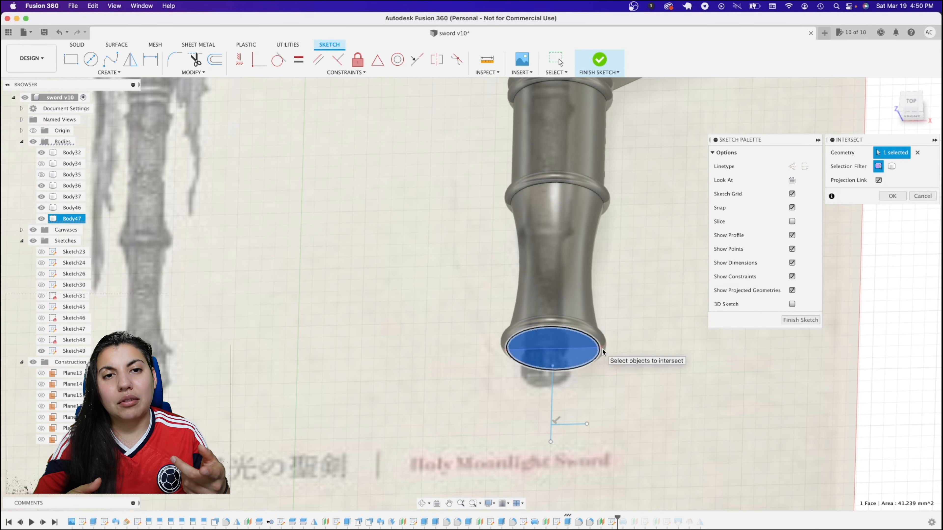
click(891, 197)
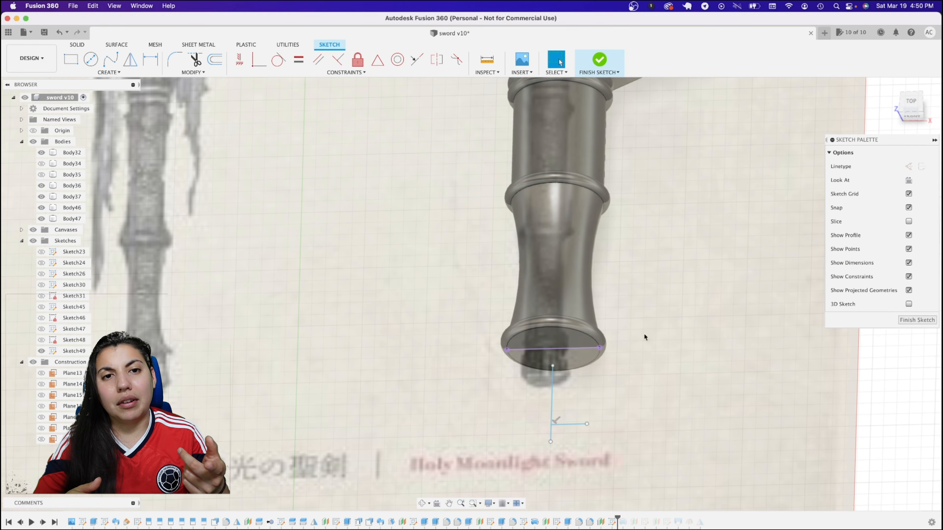
Constrain the axis line's upper end to the intersected line's midpoint, and move the short horizontal line up to the canvas pommel's lower end
click(259, 59)
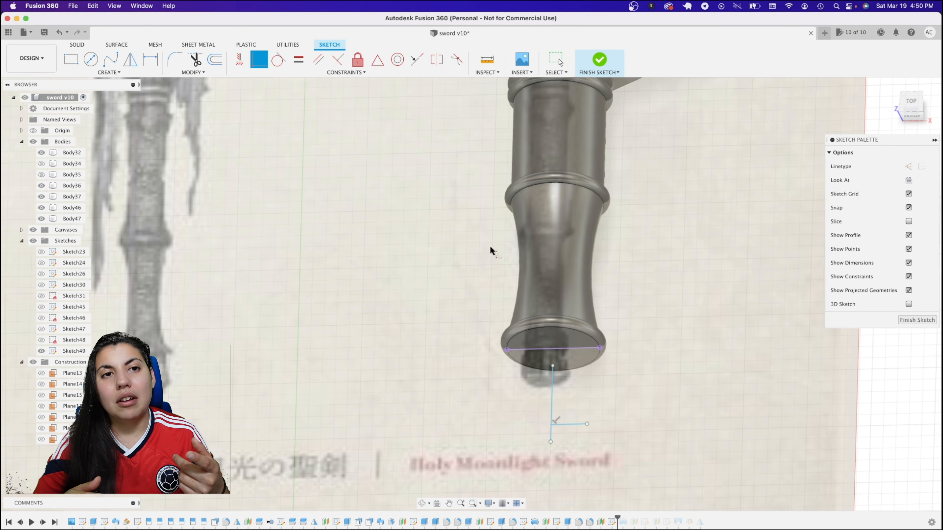
click(553, 349)
click(552, 365)
click(914, 109)
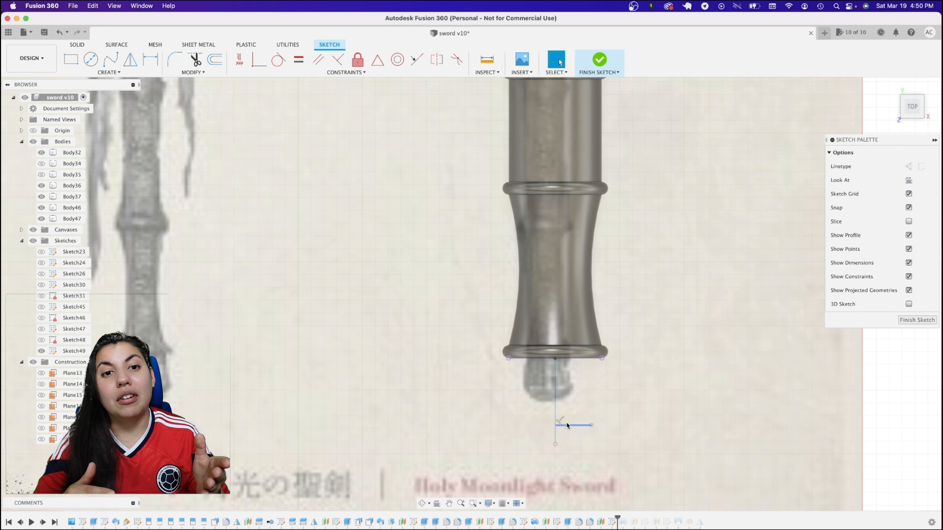
drag(567, 424, 568, 394)
Draw a centre-point arc of about 7.8 mm radius downward from the intersected line's outer endpoint, then shift its centre slightly up and outward
click(109, 72)
mouse_move(85, 112)
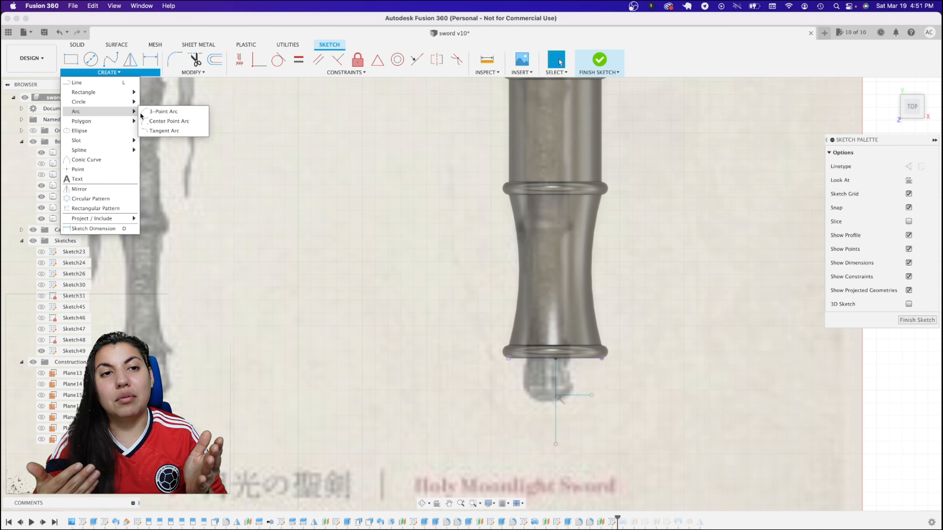
click(167, 120)
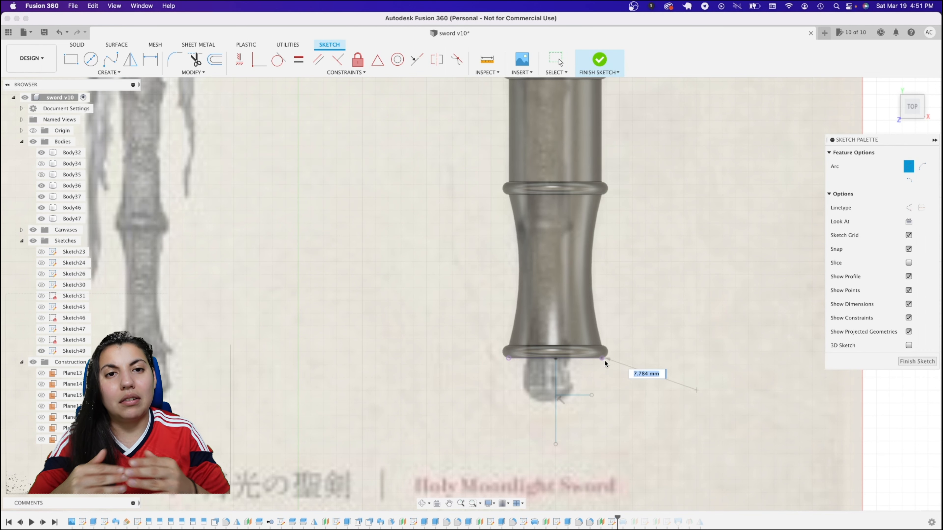
click(676, 433)
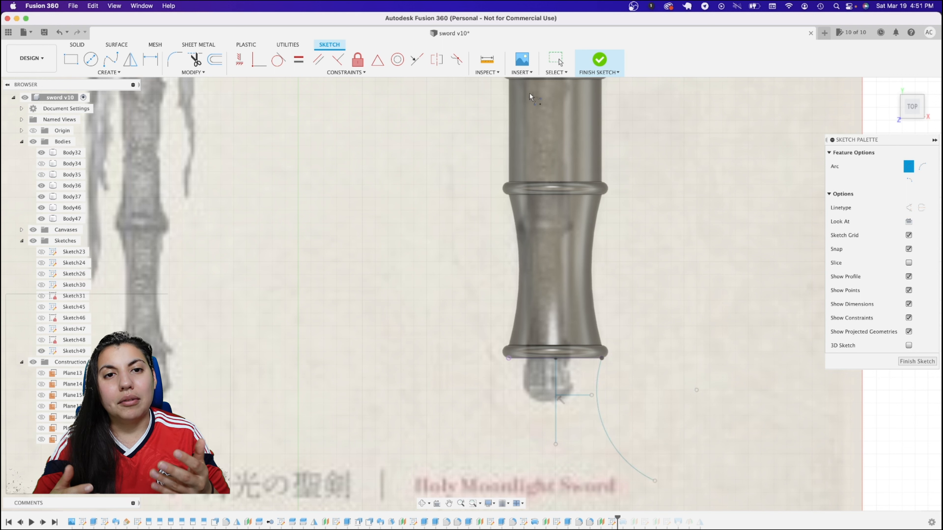
click(556, 65)
drag(697, 390, 706, 386)
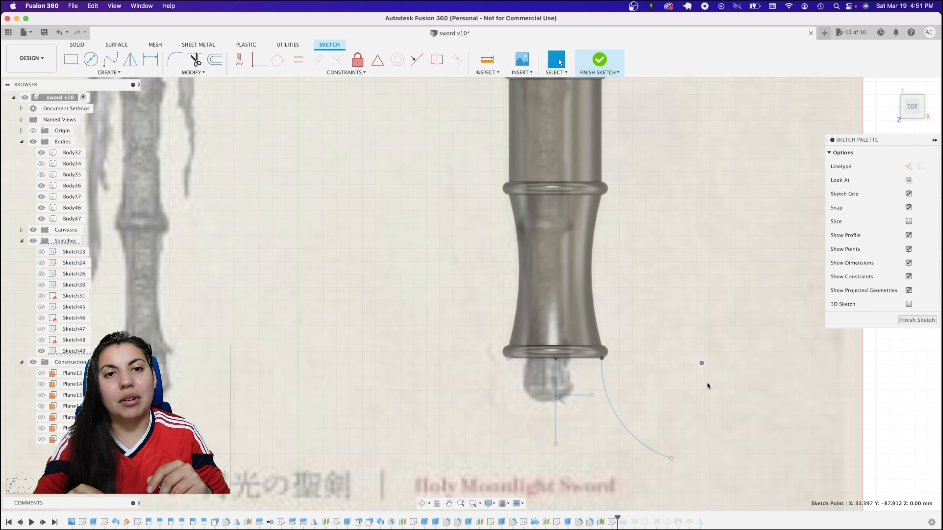
Extend the short horizontal line to meet the side arc and finish the pommel's profile sketch
click(179, 74)
click(189, 107)
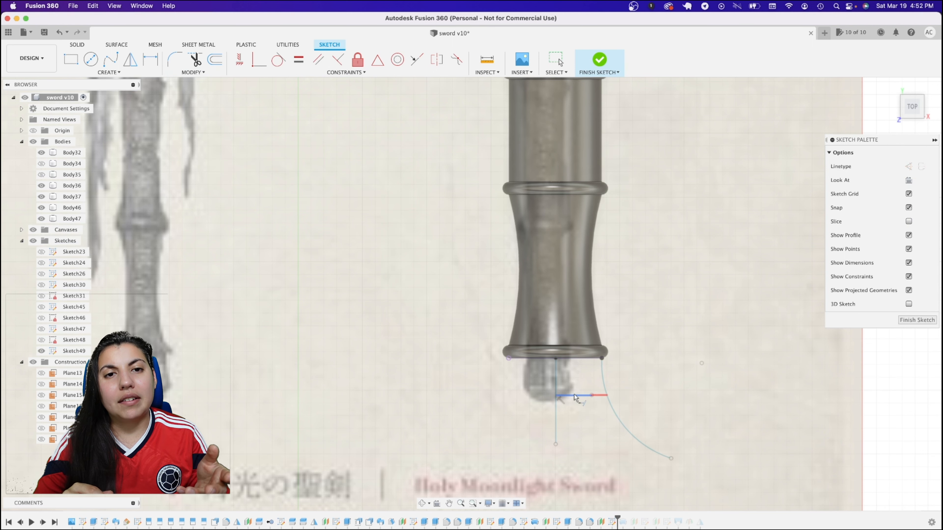
click(909, 320)
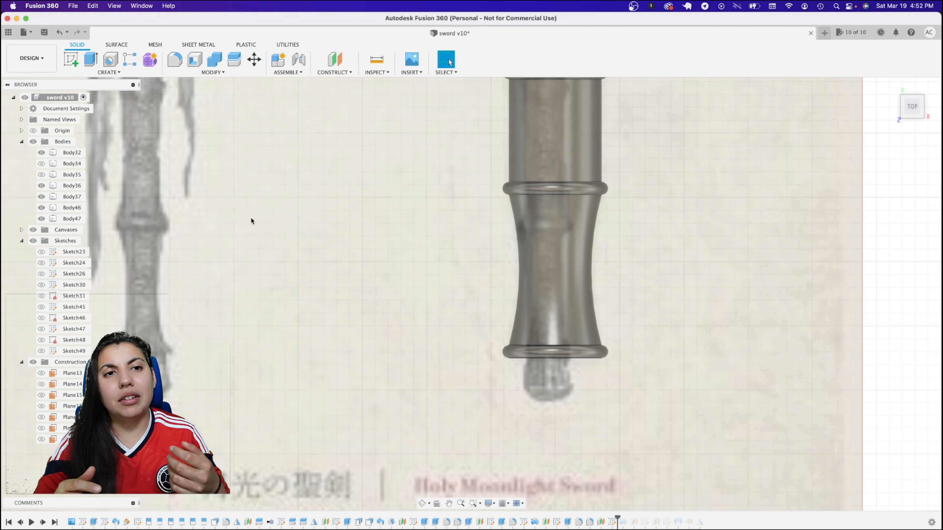
Show the pommel's profile sketch and roll the history forward past the pommel's revolve
click(42, 351)
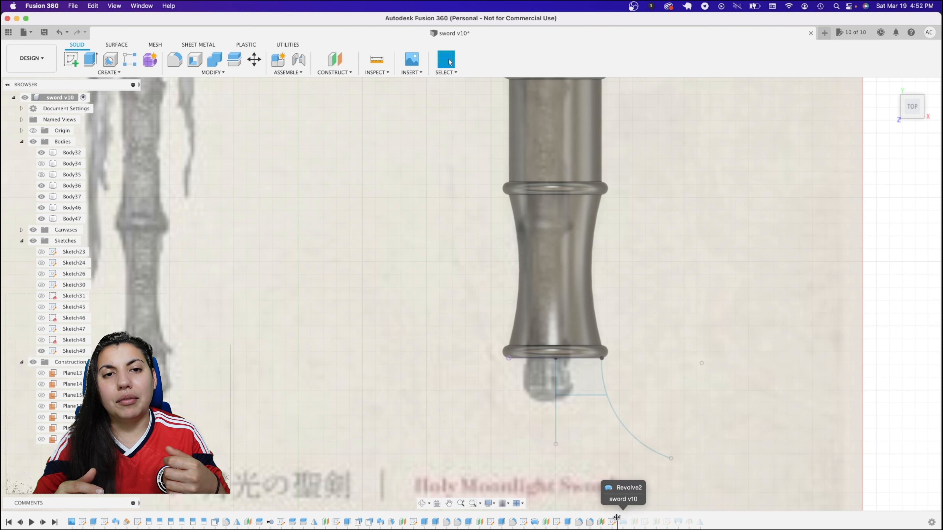
drag(618, 518, 639, 517)
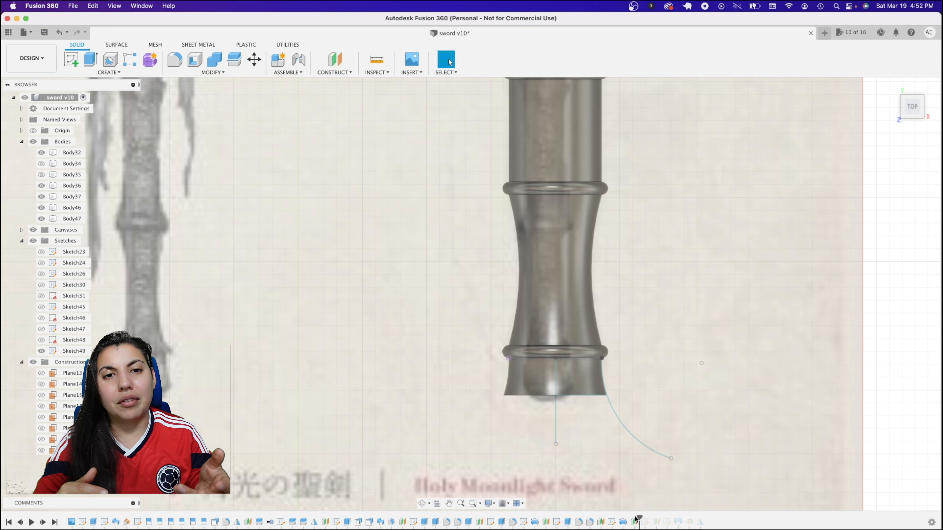
click(633, 522)
drag(908, 107, 900, 96)
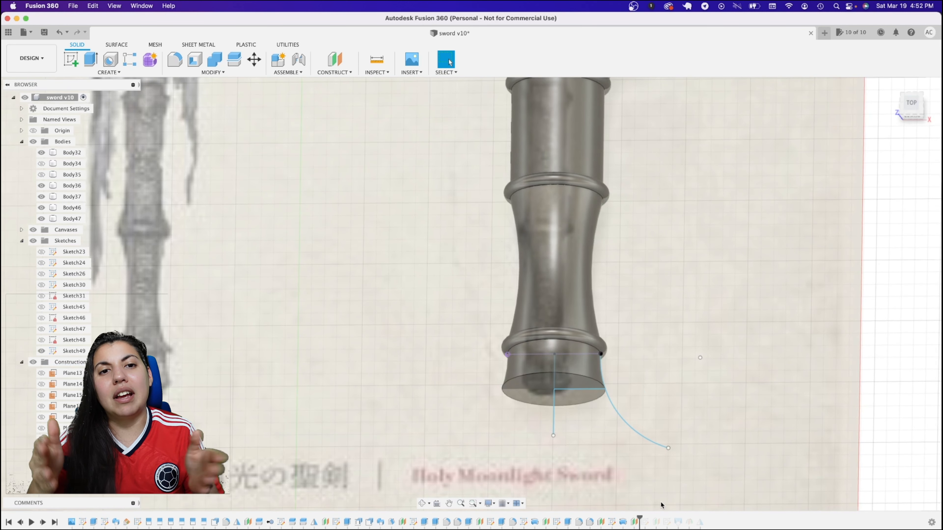
Roll the history forward past the offset plane below the pommel and edit it to reference the revolved pommel's bottom face
drag(639, 518, 671, 518)
right_click(656, 522)
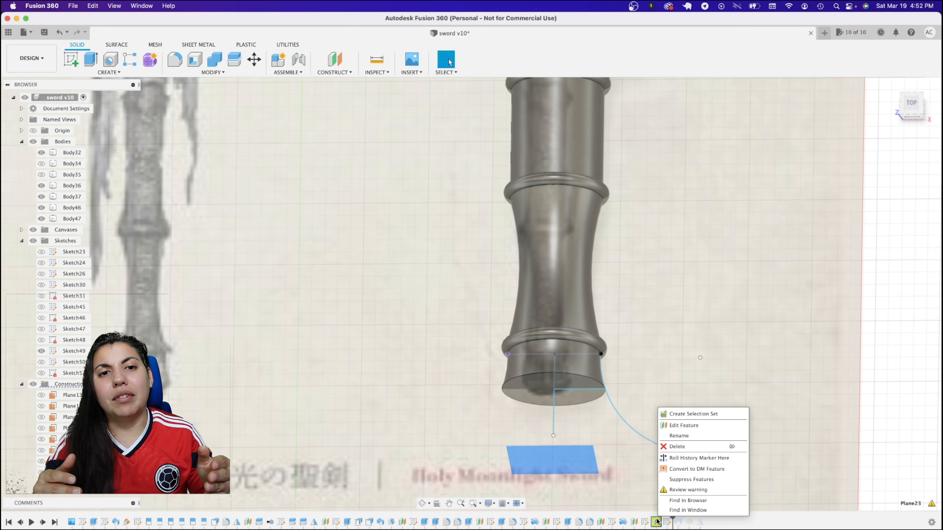
click(679, 423)
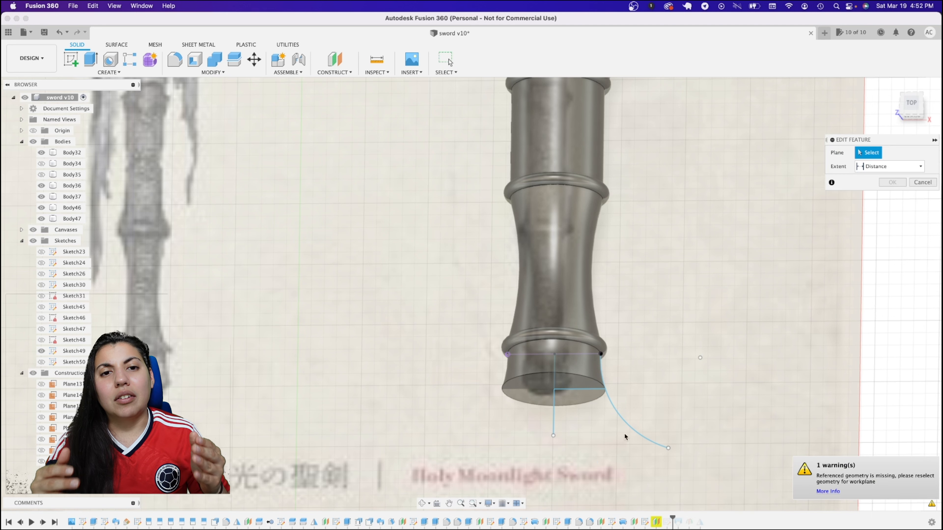
click(571, 394)
click(899, 197)
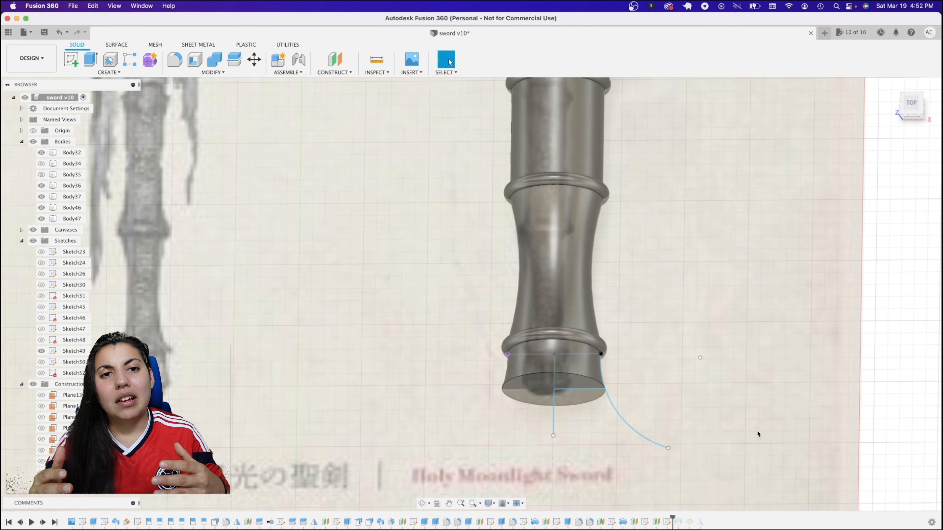
Roll the history marker to the end of the timeline and hide the pommel's profile sketch
drag(671, 518, 705, 517)
click(910, 103)
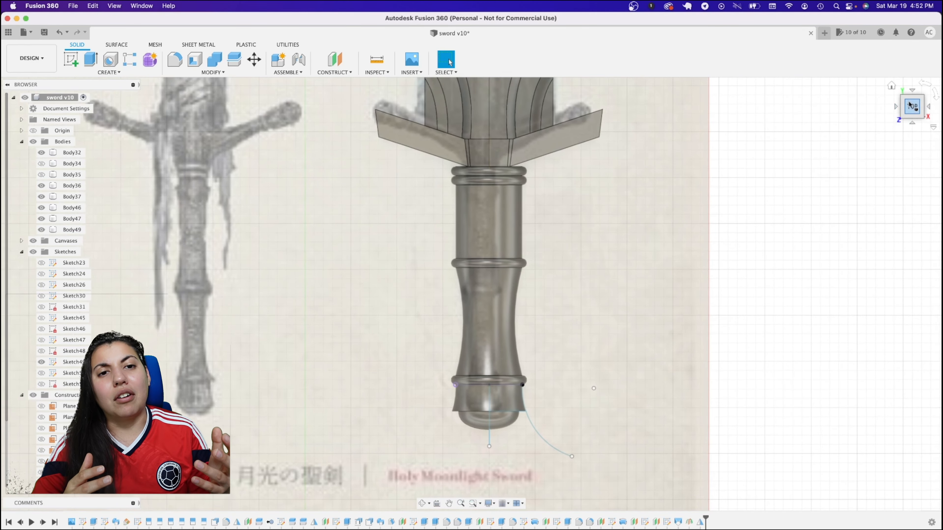
drag(908, 105, 890, 65)
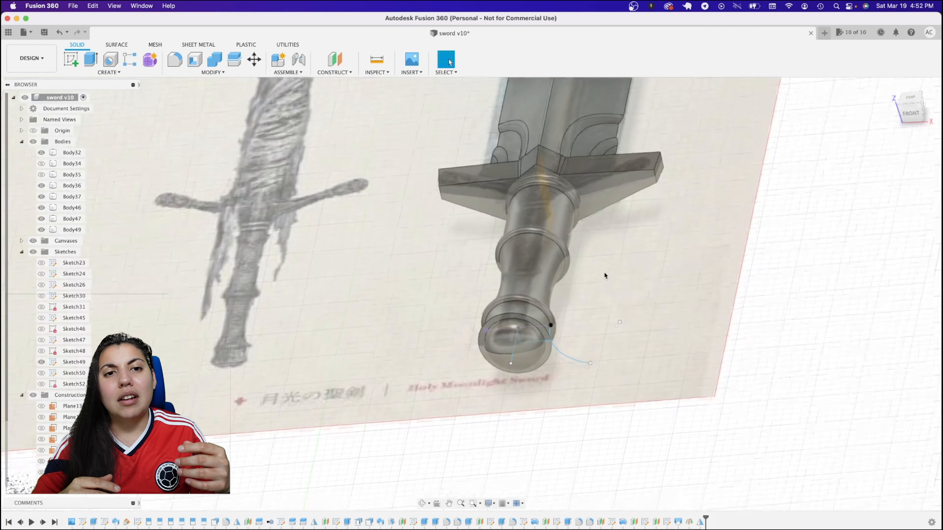
click(42, 363)
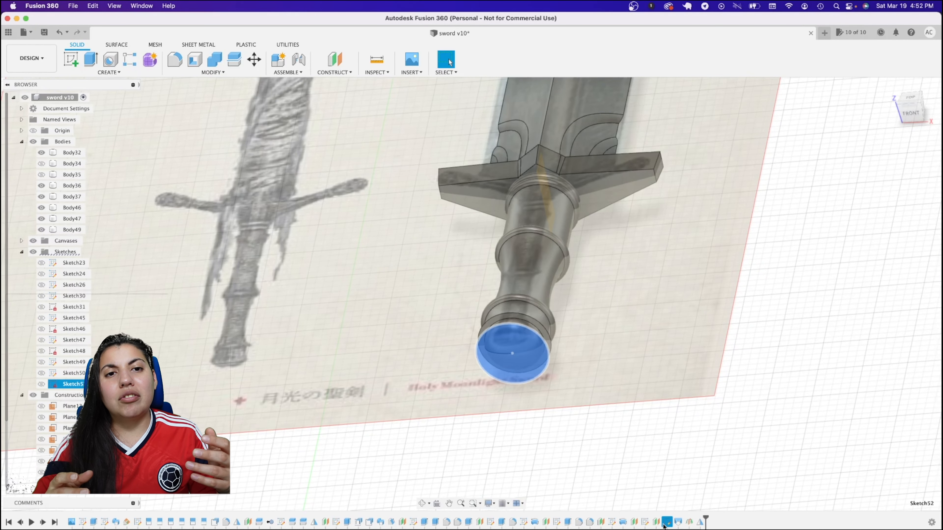
Edit the circle sketch on the pommel's bottom face and offset its circle outward by 1.6 mm
right_click(645, 522)
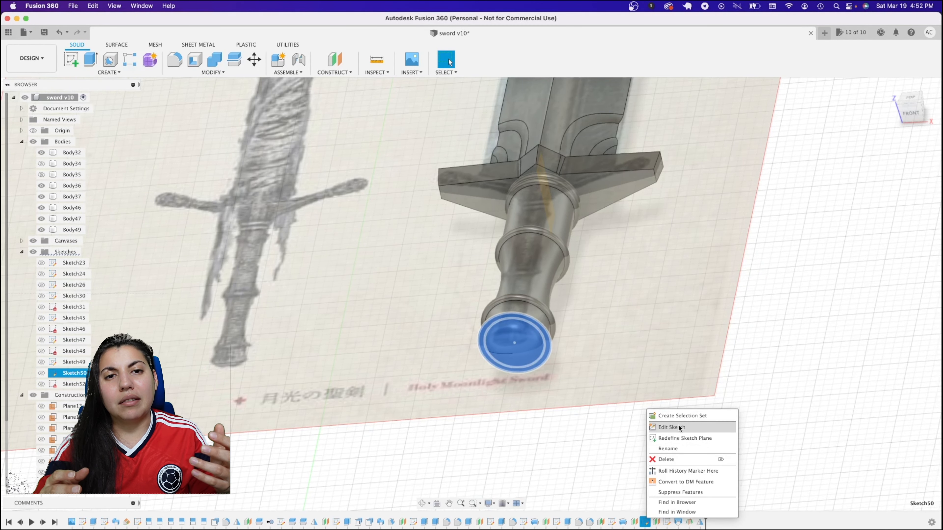
click(680, 427)
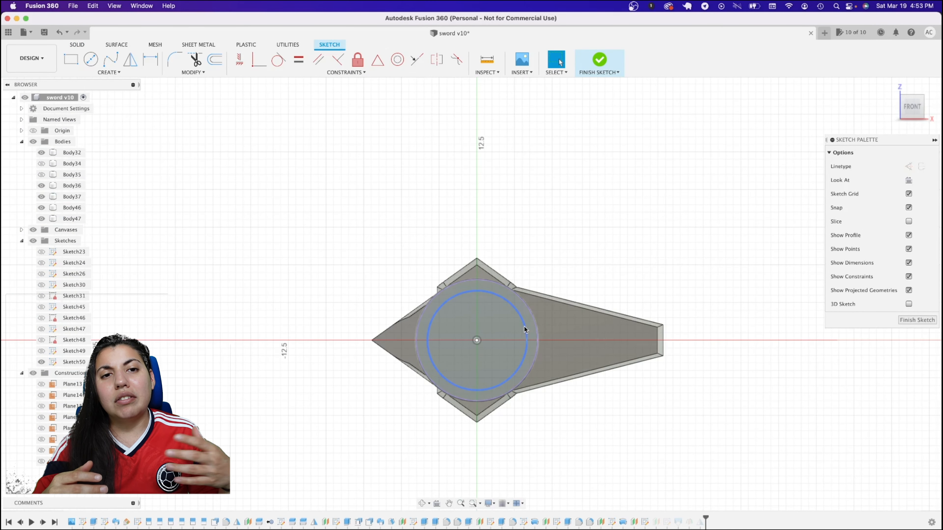
click(525, 330)
key(o)
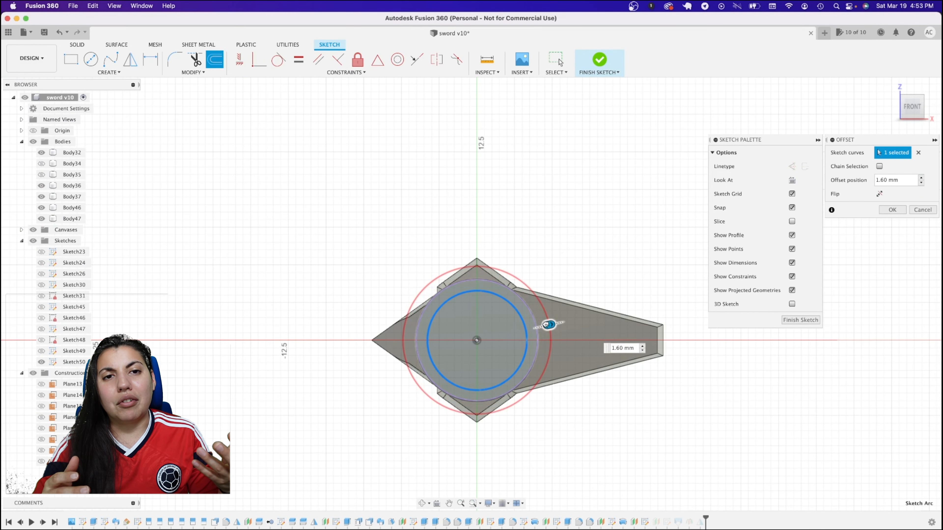
click(888, 210)
Edit the tip's loft, clearing its profiles and reselecting the point below the pommel and the outer offset circle on its bottom face
click(923, 115)
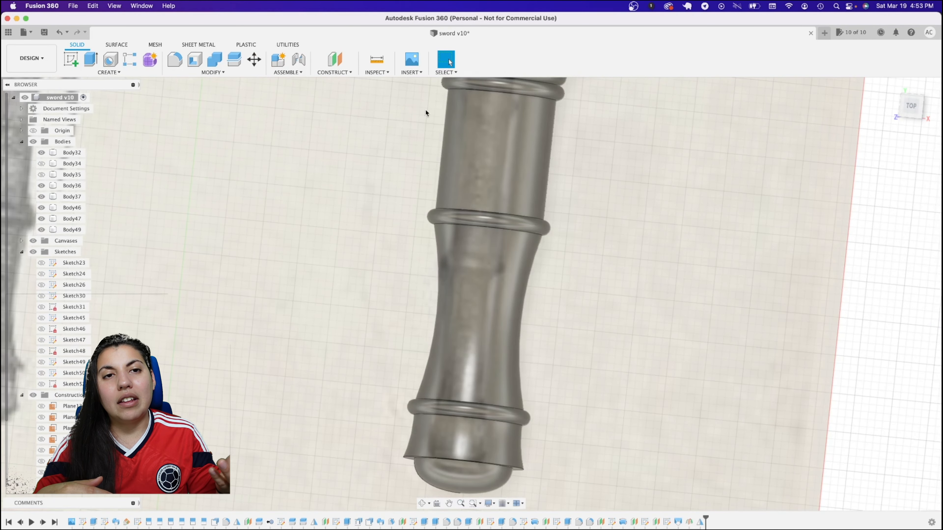
right_click(671, 518)
click(705, 439)
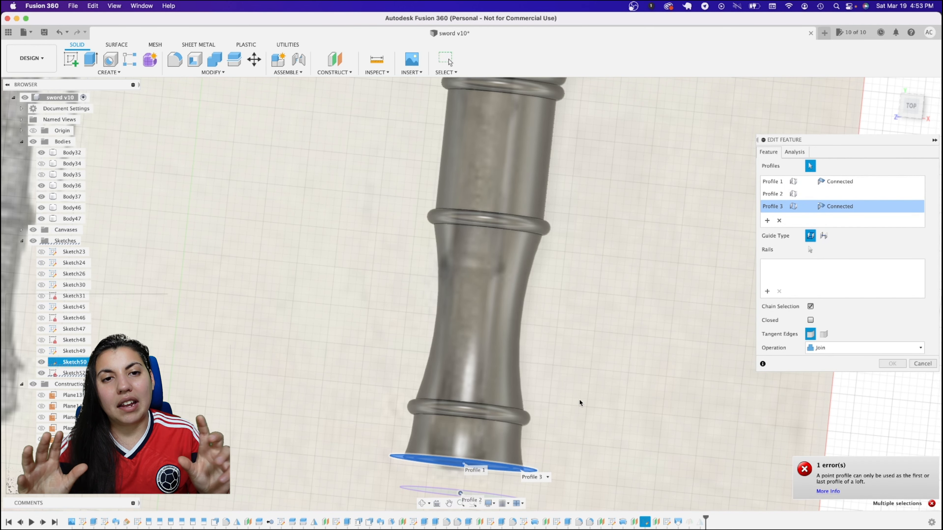
middle_drag(579, 398, 609, 348)
key(Delete)
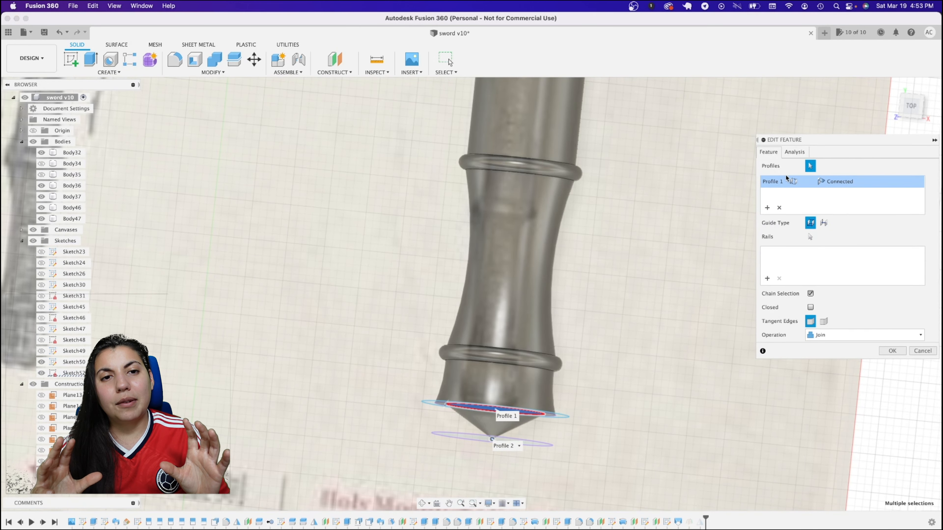
click(779, 208)
shift+middle_drag(472, 292, 519, 417)
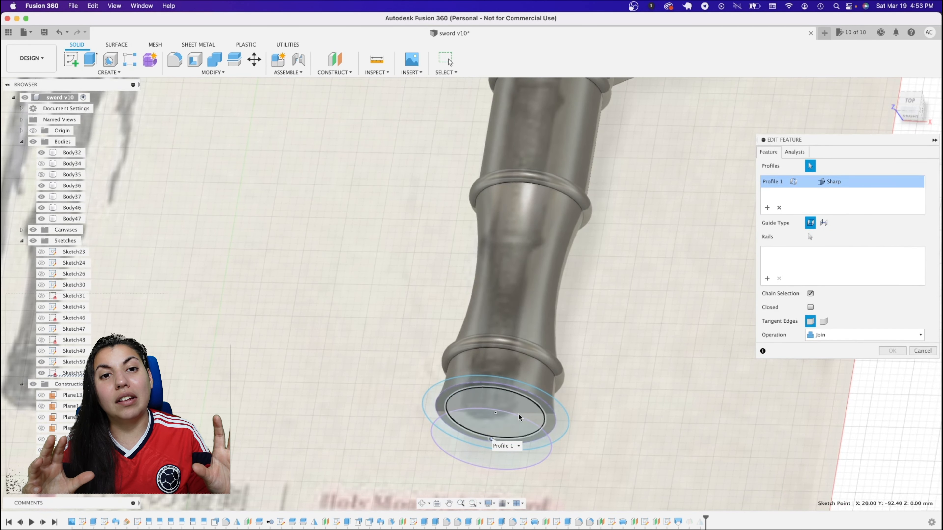
click(535, 416)
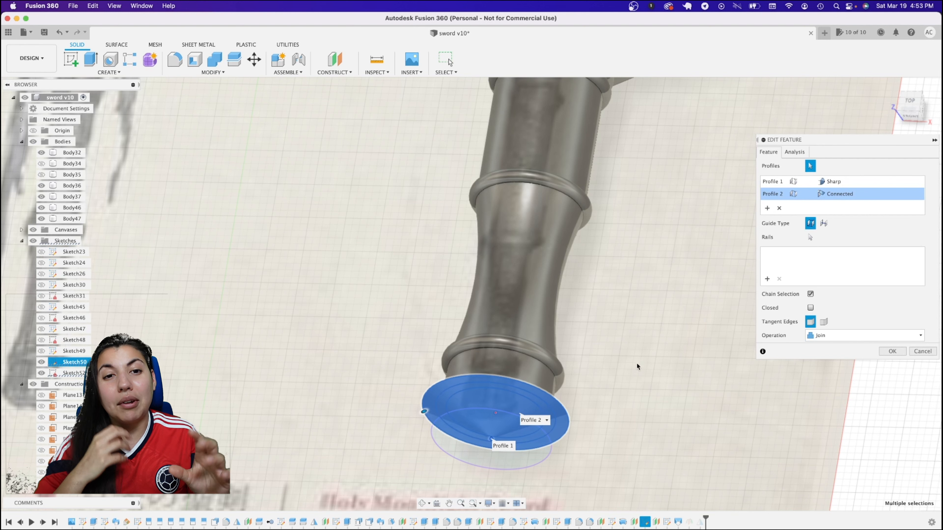
Set the loft's point profile to Point Tangent with a tangency weight of 2.10 and apply the edit
click(833, 181)
click(841, 206)
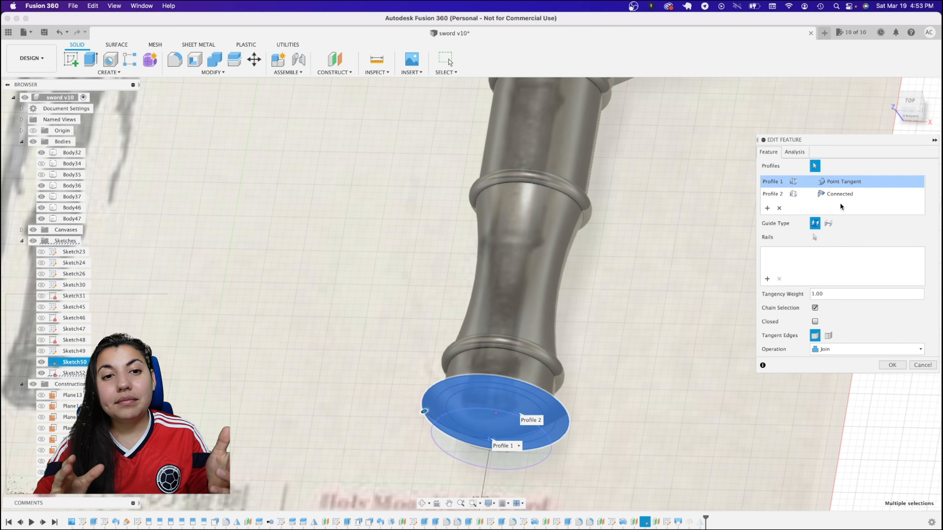
click(911, 108)
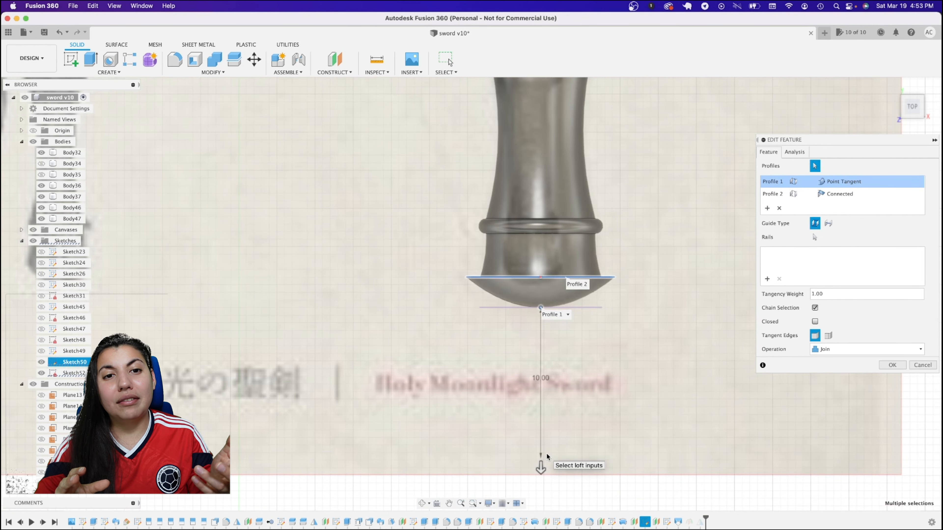
scroll(546, 452, down, 3)
drag(496, 414, 496, 508)
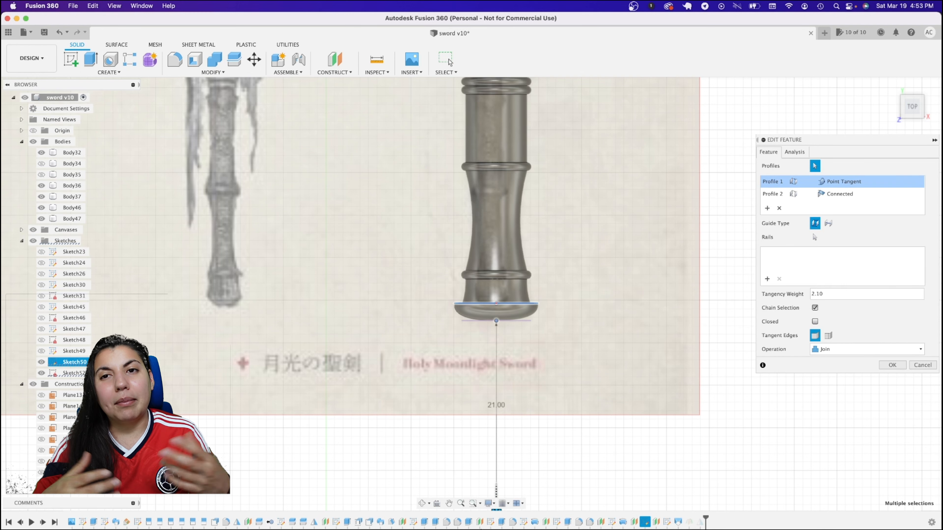
click(898, 365)
scroll(730, 294, up, 5)
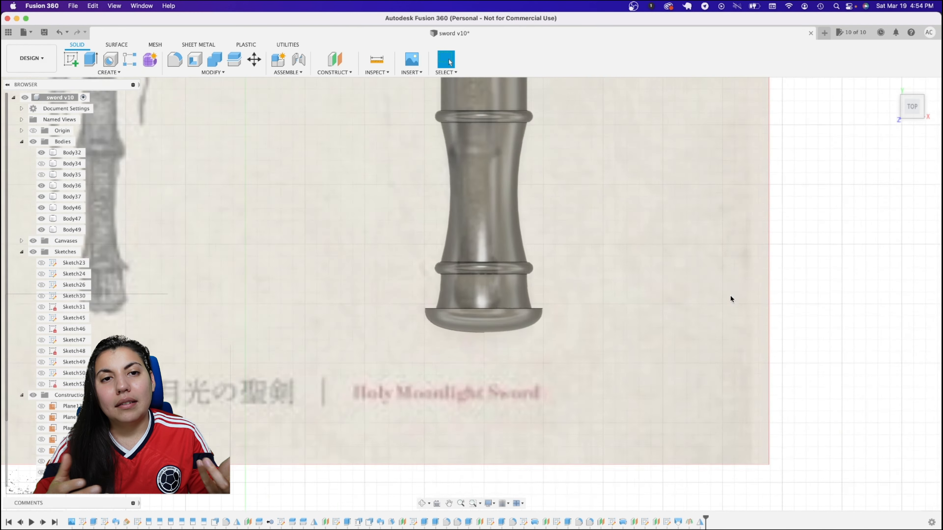
Chamfer the upper outer edge of the rounded tip by 0.5 mm
click(182, 74)
click(185, 102)
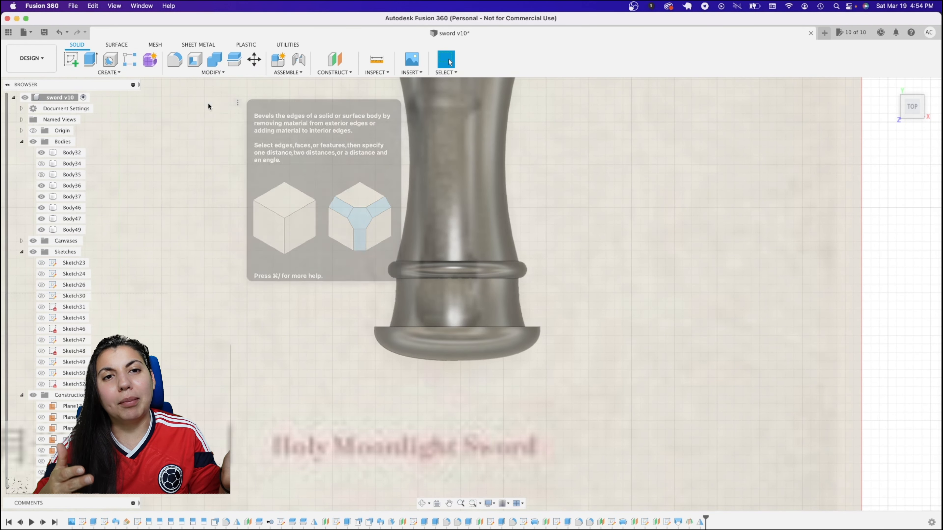
click(500, 327)
text(0.5)
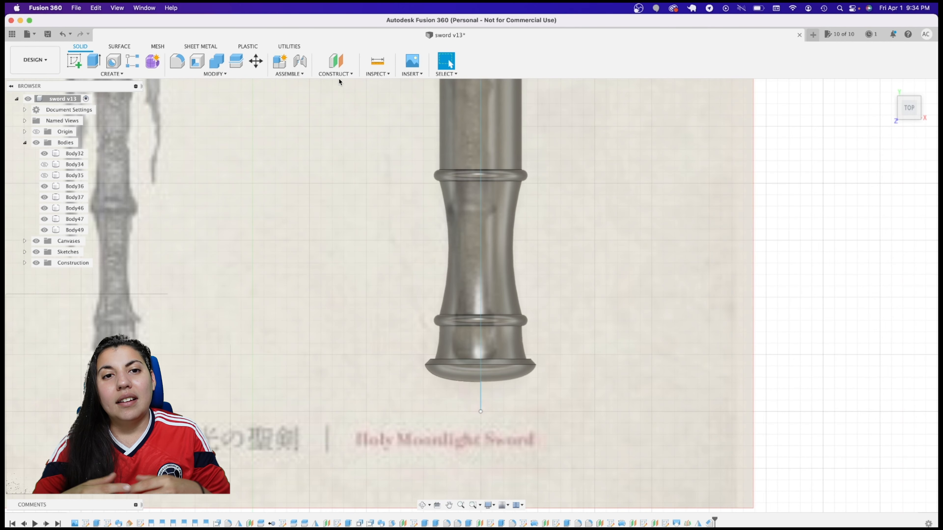
Create an offset plane at 0 mm on the ring-shaped end face where the pommel meets the rounded tip
click(336, 61)
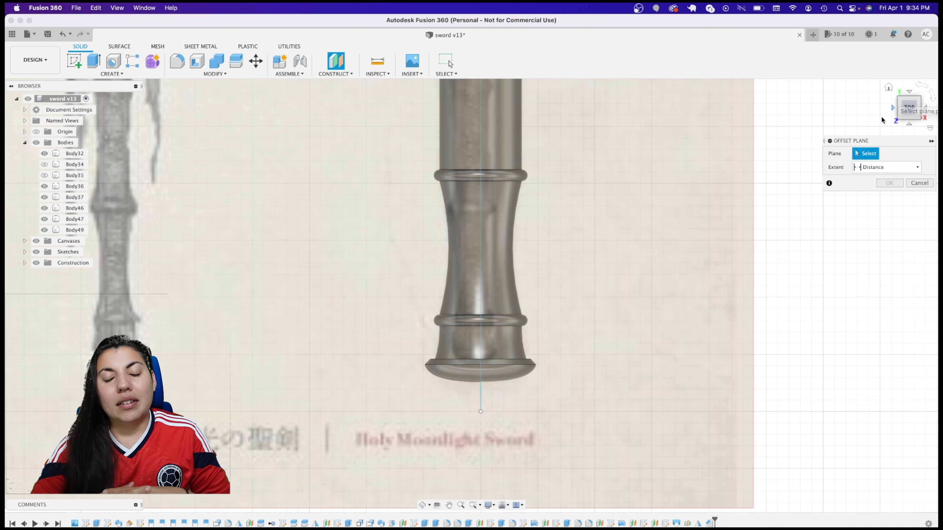
drag(909, 106, 910, 112)
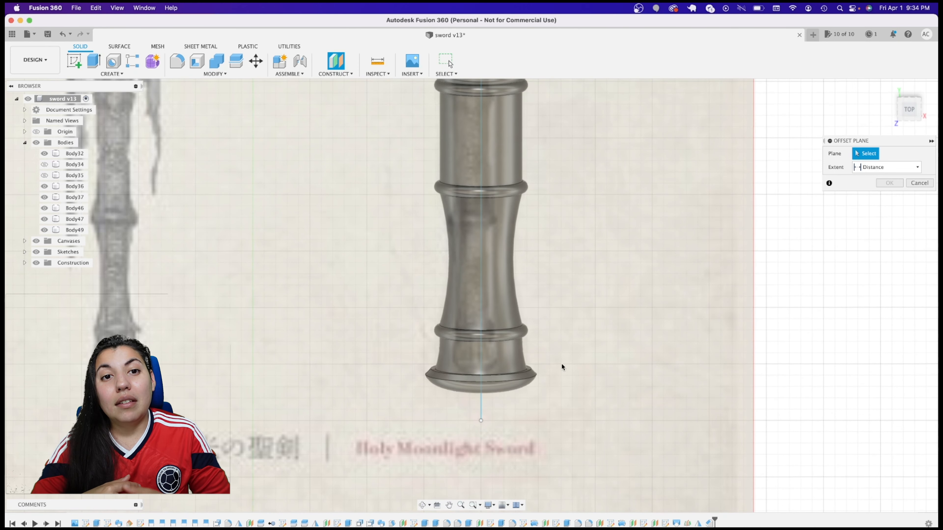
click(529, 372)
click(888, 199)
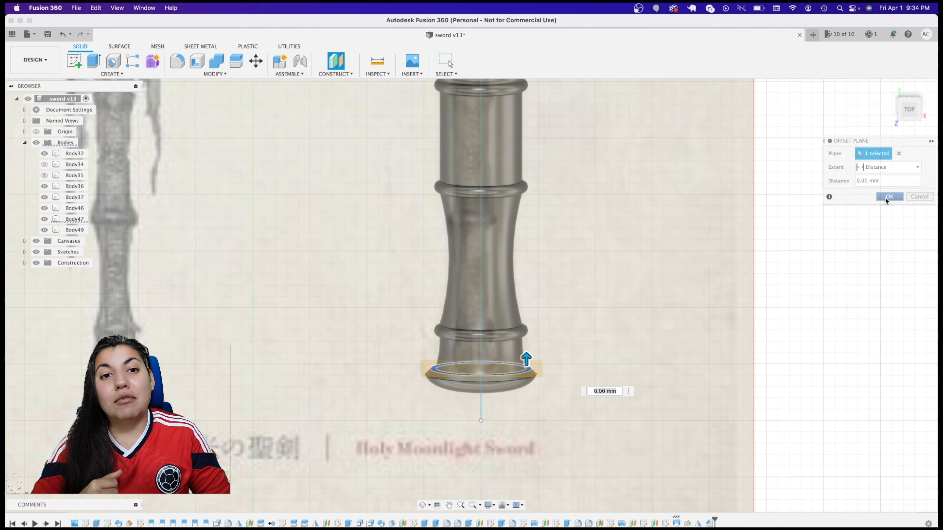
Show Plane21 at the lower ring and sketch a circle of about 2 mm diameter on it, centred on the horizontal axis near the pommel's edge
click(25, 263)
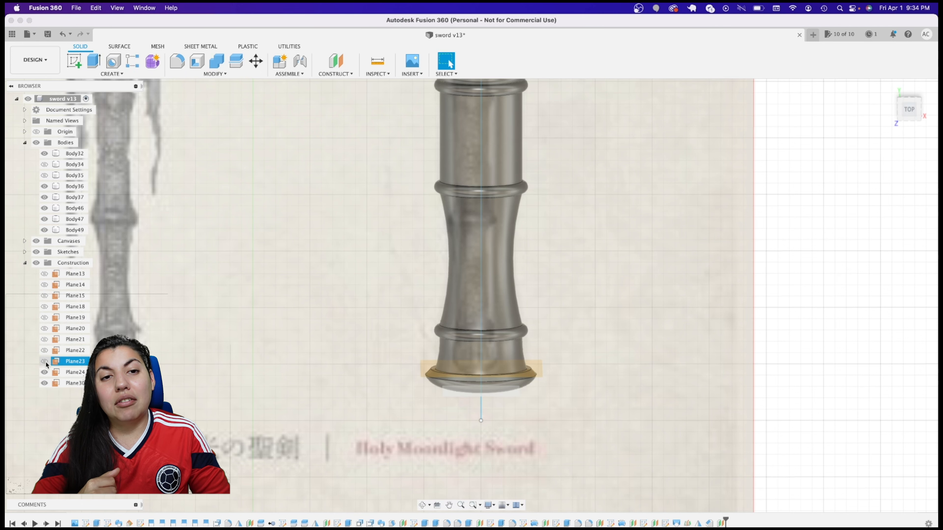
click(44, 339)
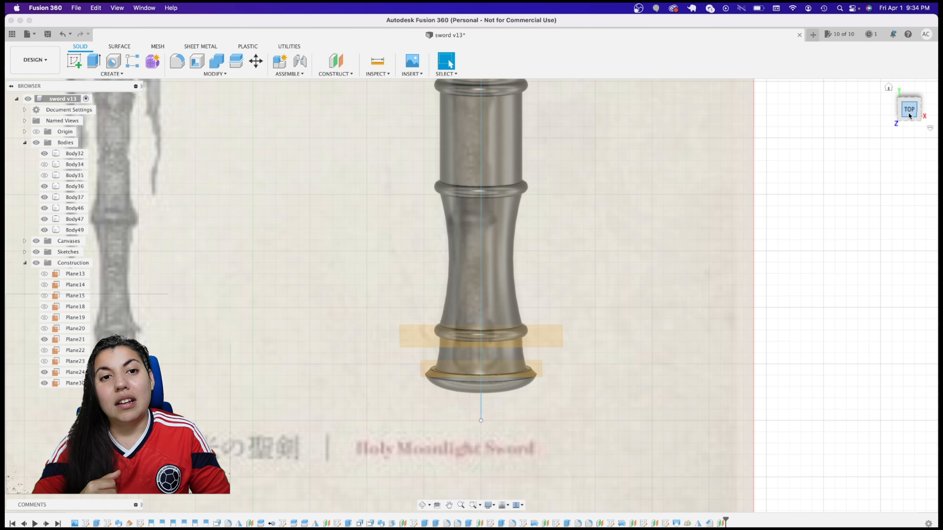
drag(909, 116, 906, 97)
click(75, 63)
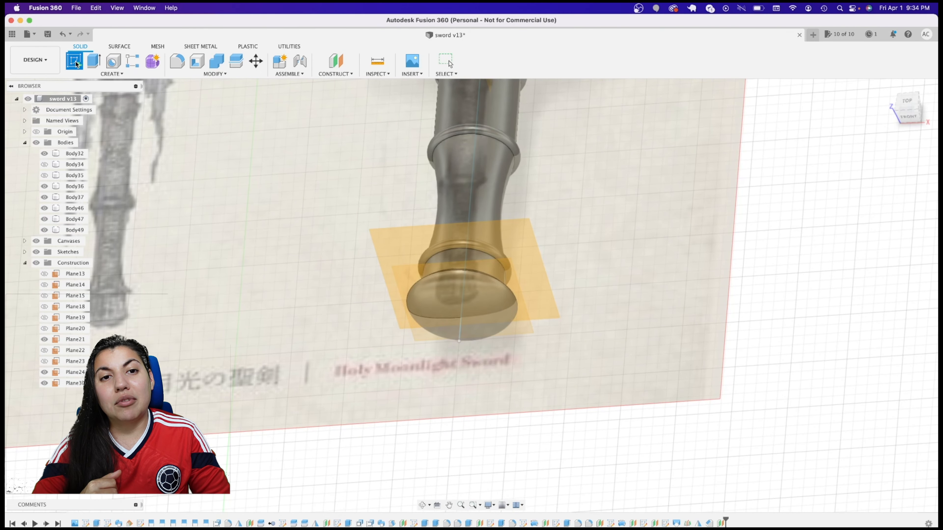
click(539, 280)
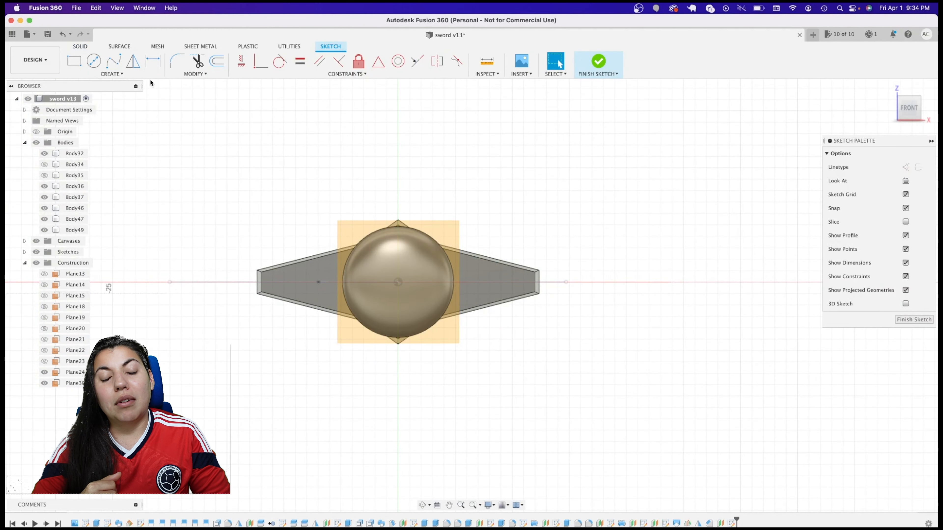
click(93, 60)
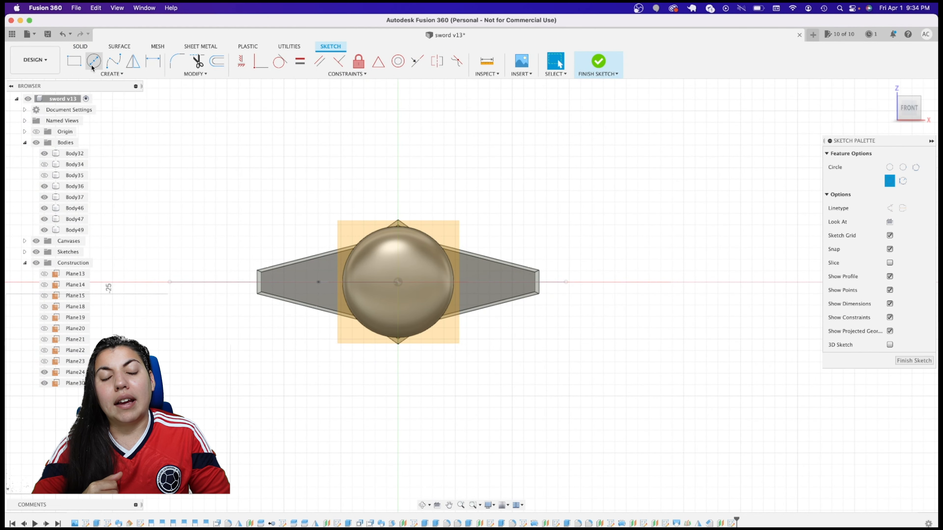
click(450, 285)
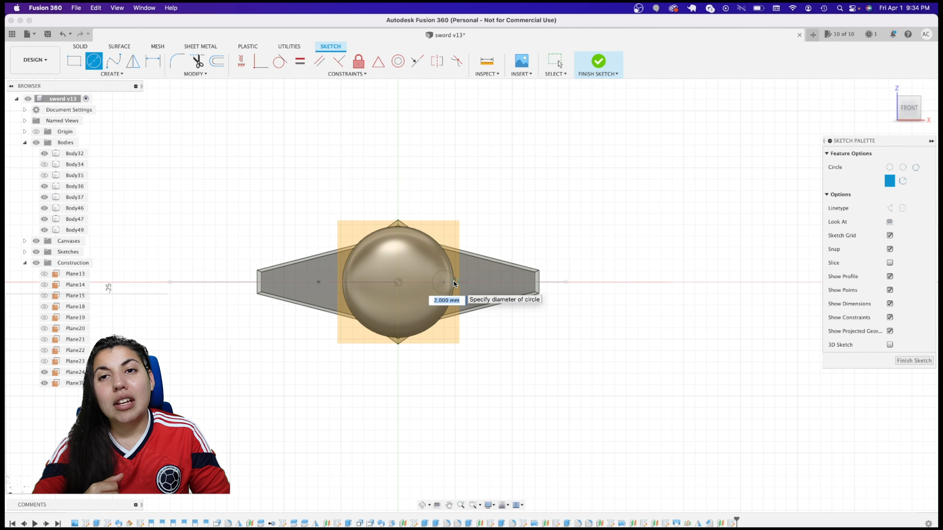
click(598, 61)
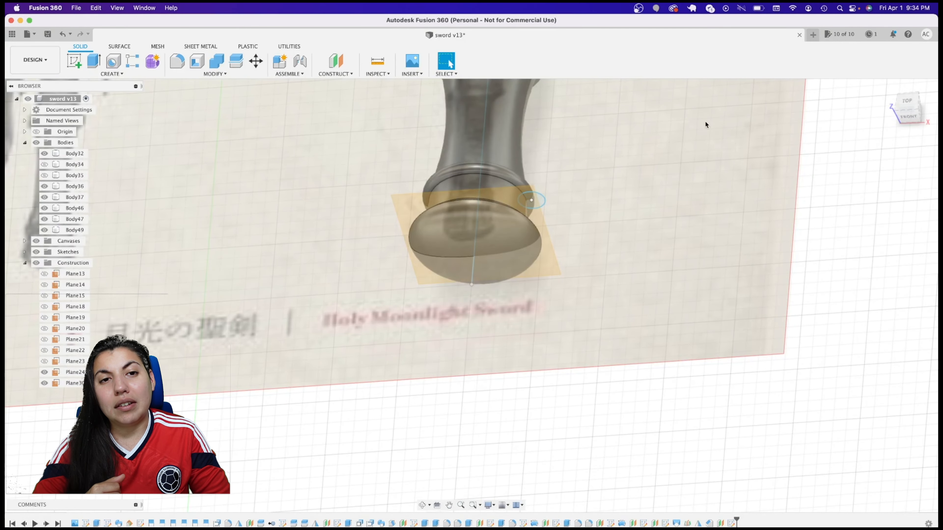
Create a sketch on the new plane at the rounded tip and project the small circle from the lower ring's plane into it
drag(896, 106, 901, 110)
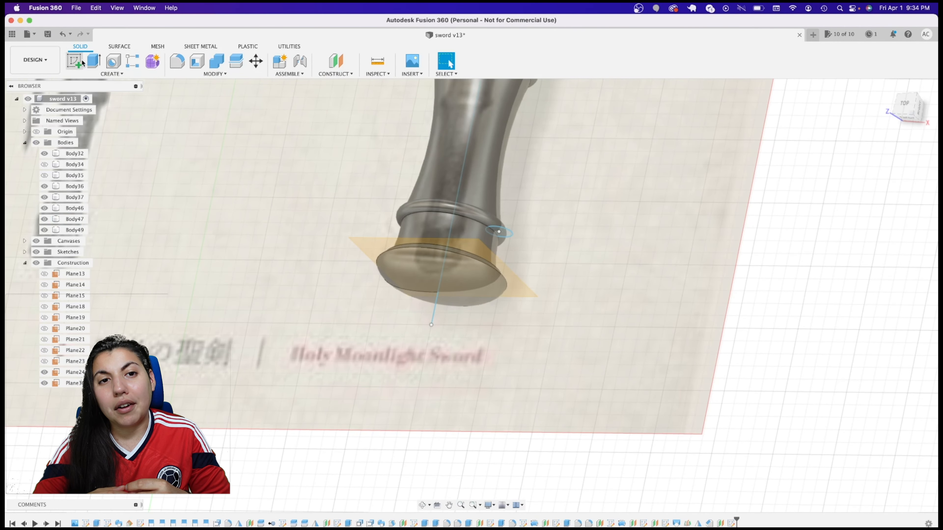
click(74, 61)
click(477, 250)
click(107, 74)
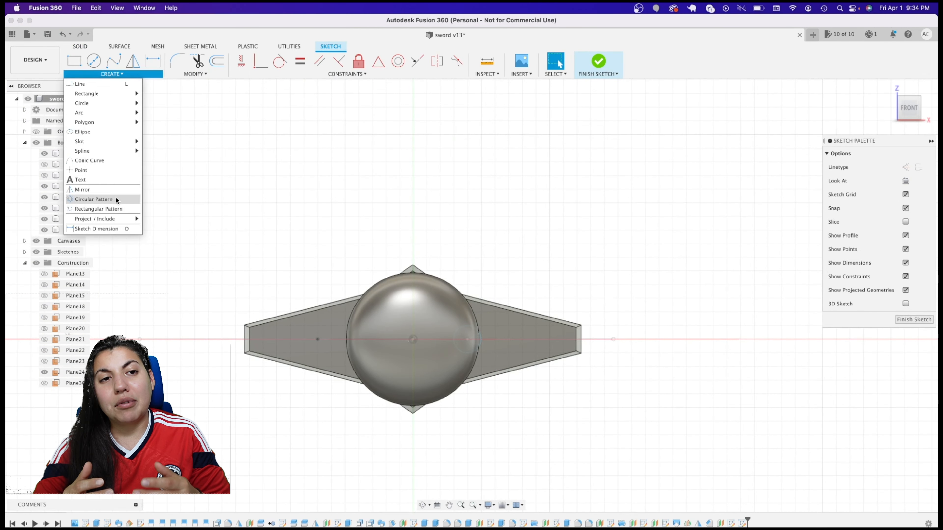
mouse_move(103, 219)
click(156, 219)
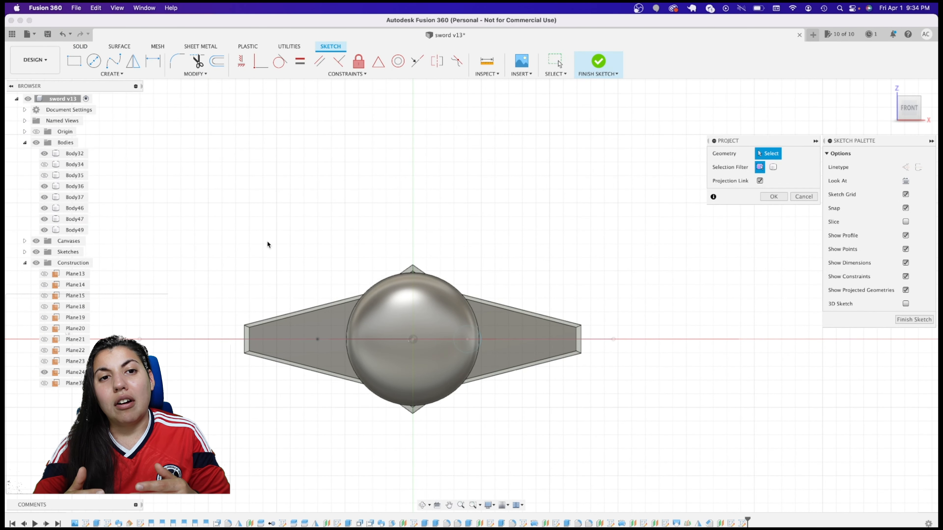
click(475, 333)
click(467, 339)
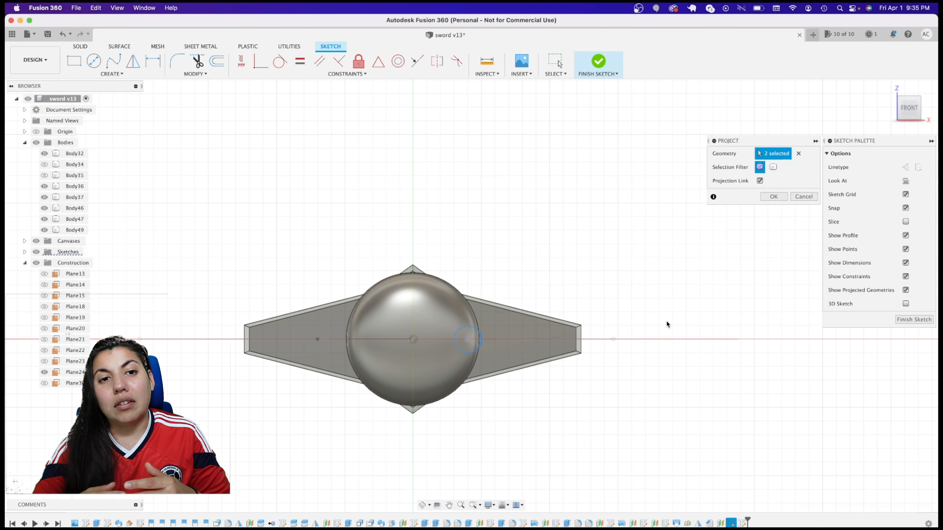
click(773, 196)
click(888, 88)
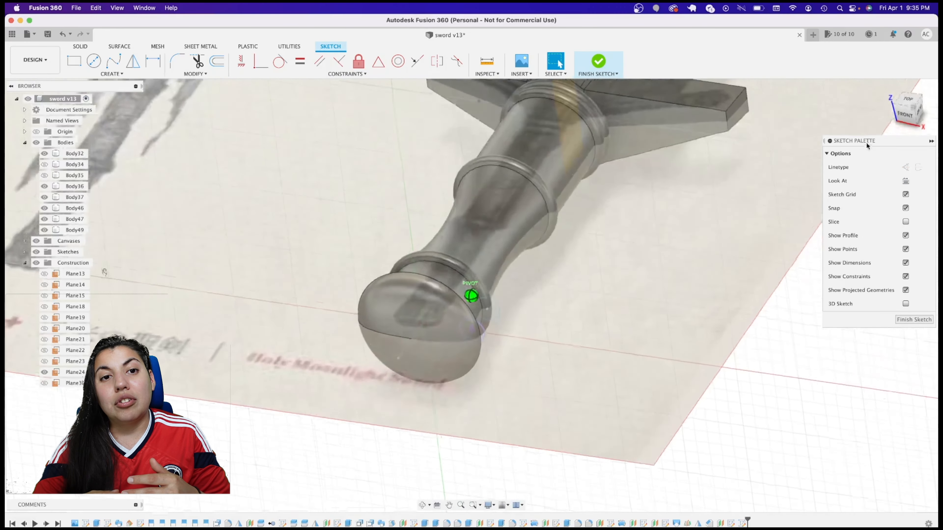
click(915, 319)
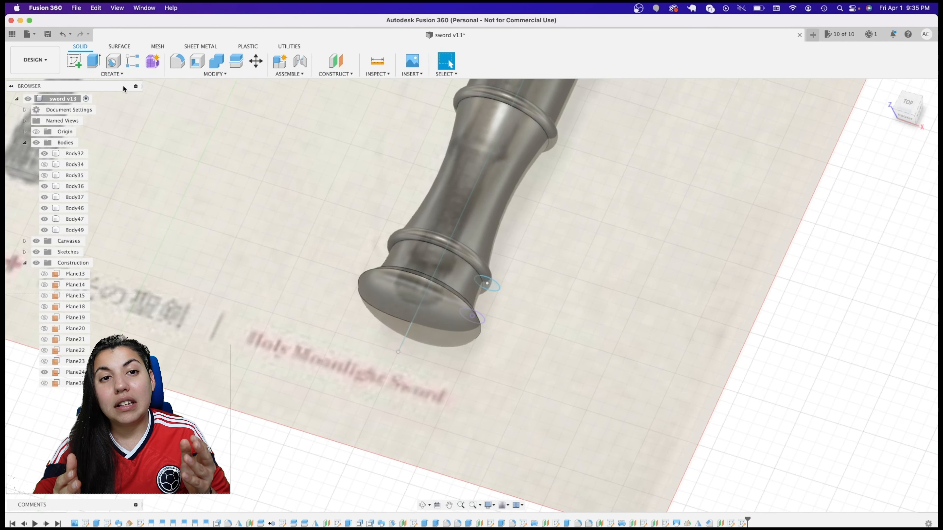
Loft a cut between the small circle at the lower ring and its projected copy at the rounded tip
click(111, 73)
click(109, 153)
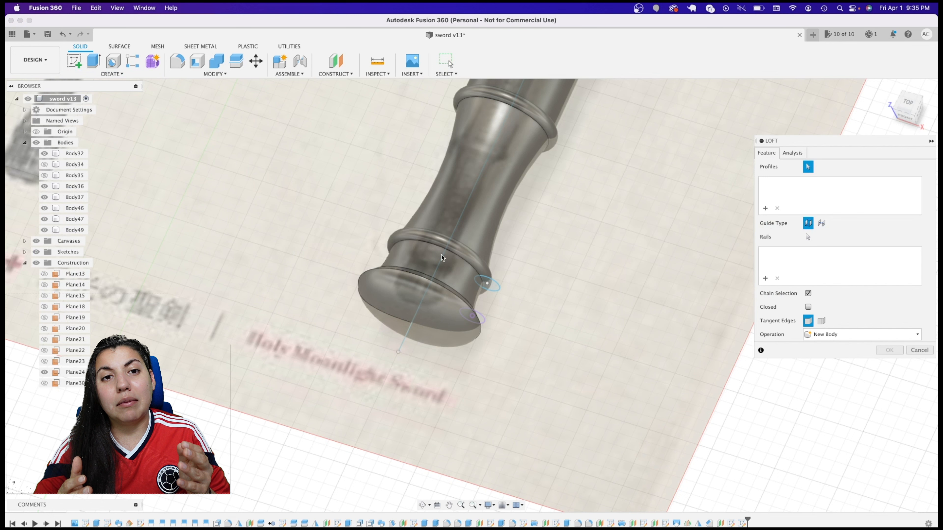
click(494, 287)
click(482, 320)
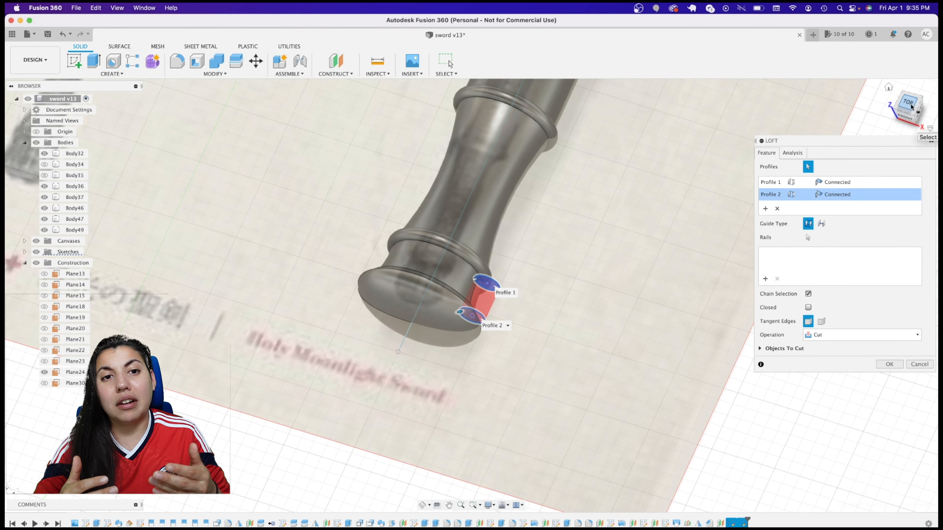
mouse_move(908, 107)
mouse_down()
mouse_move(904, 124)
mouse_move(911, 110)
mouse_move(867, 117)
mouse_move(914, 94)
mouse_up()
click(884, 365)
scroll(587, 320, up, 5)
scroll(586, 320, right, 1)
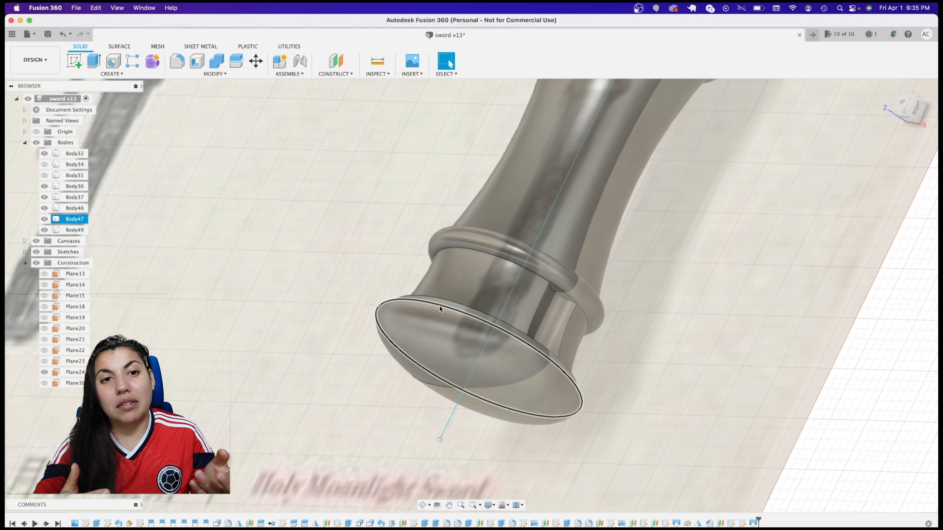
Circular-pattern the loft cut feature fully around the pommel's axis with a quantity of 10
click(112, 73)
mouse_move(116, 270)
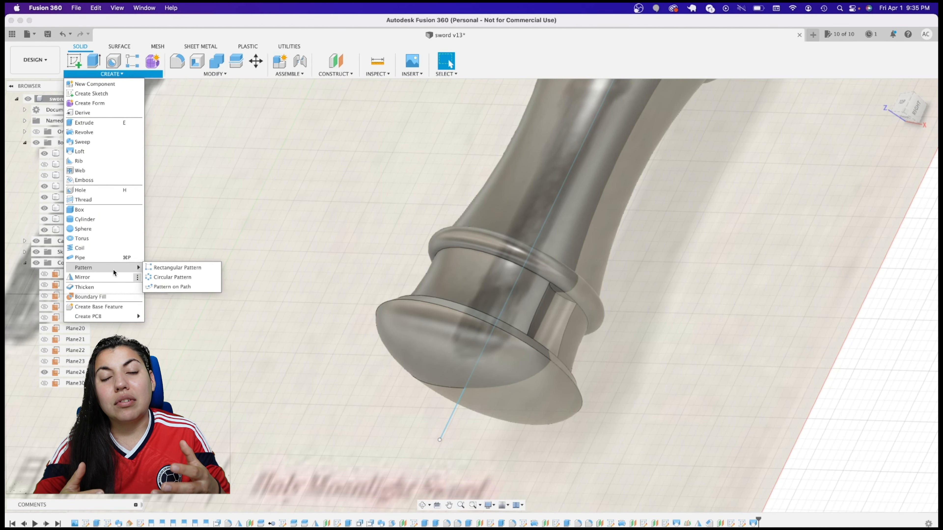
click(173, 277)
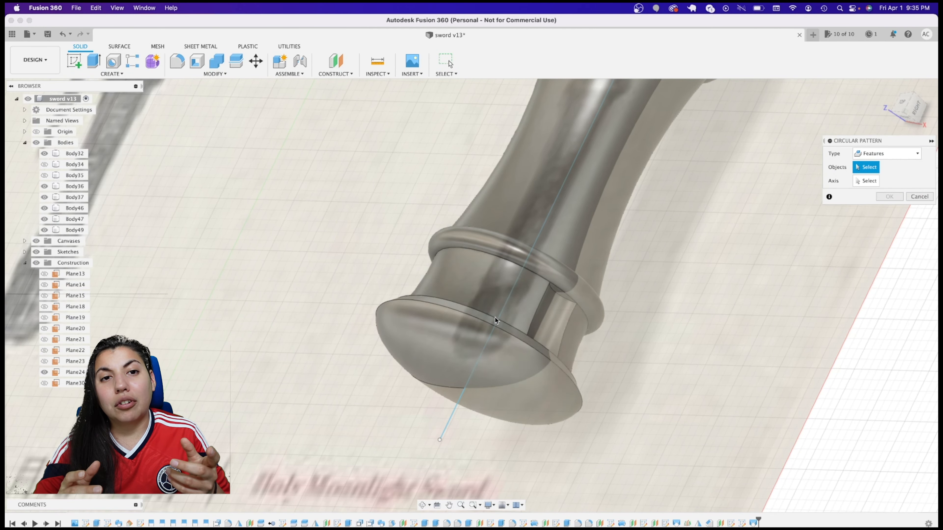
click(754, 523)
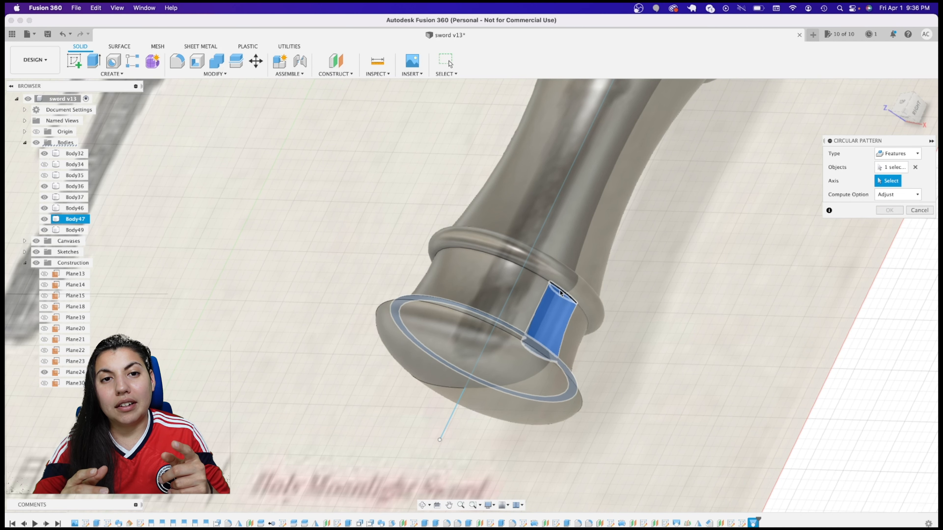
click(541, 279)
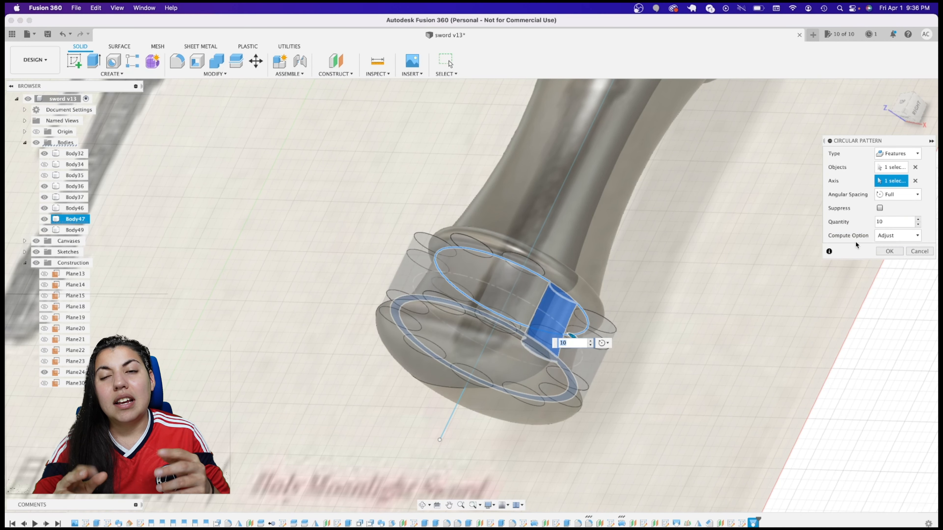
click(891, 251)
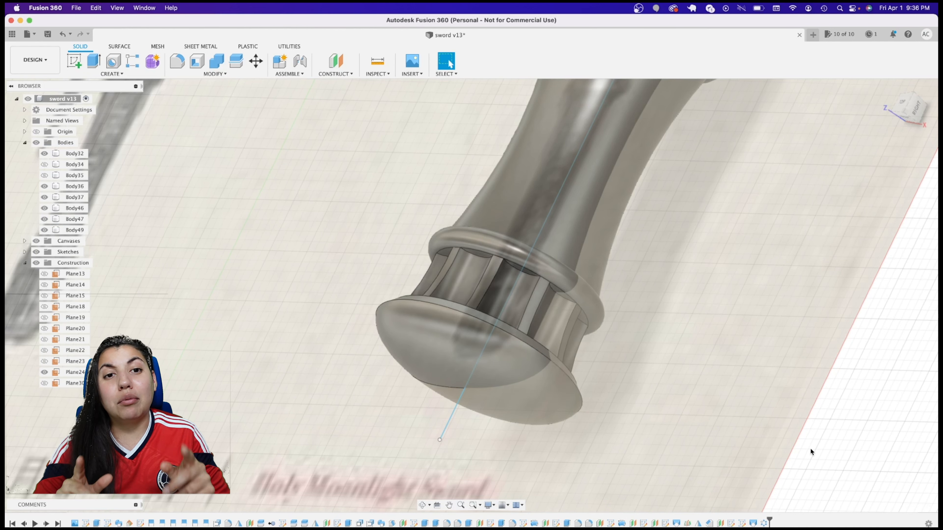
Edit the pommel's circular pattern to reduce the number of flutes to 8
right_click(761, 522)
click(783, 453)
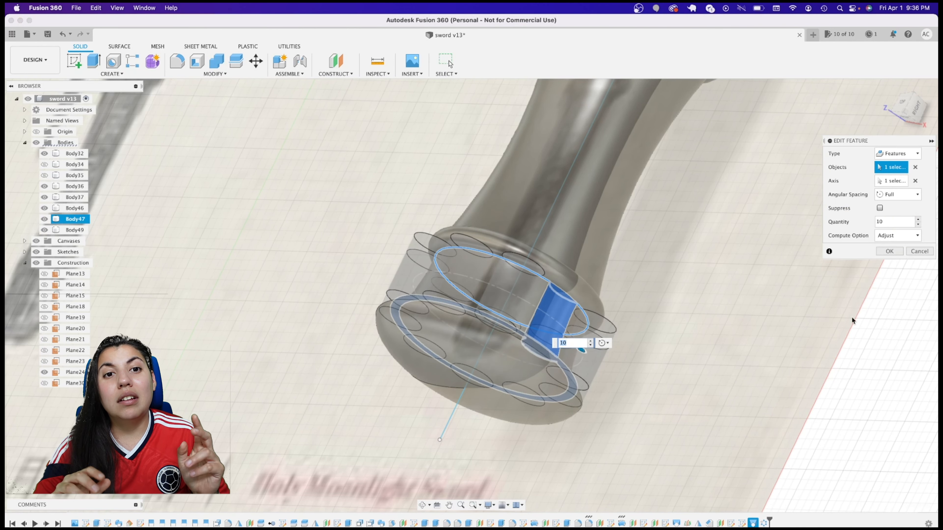
click(917, 225)
click(917, 225)
click(889, 251)
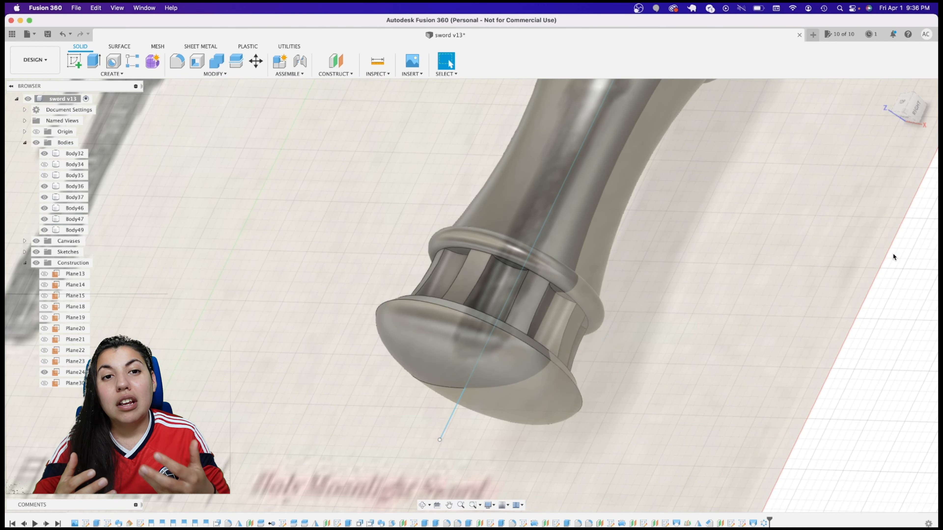
Roll the timeline back to before the loft cut and construct an axis through the centre points of the two flute circles
click(906, 102)
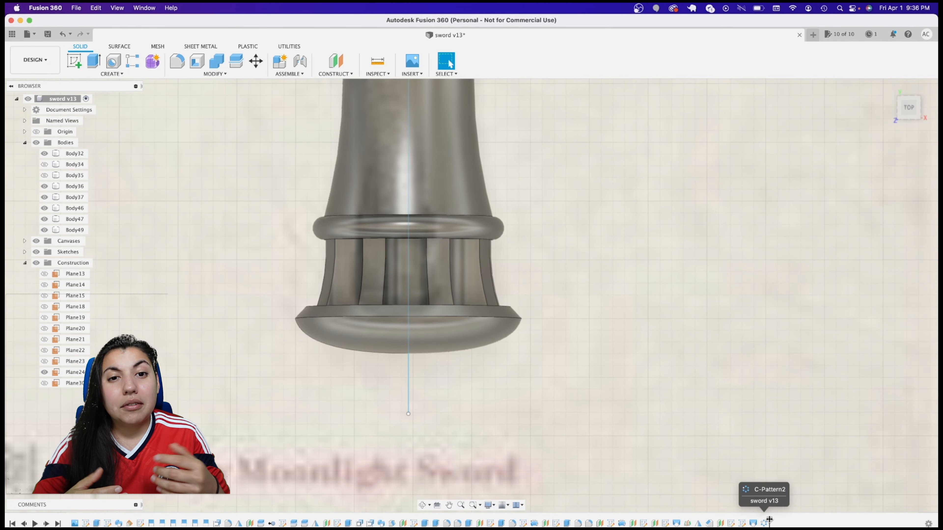
drag(768, 520, 747, 520)
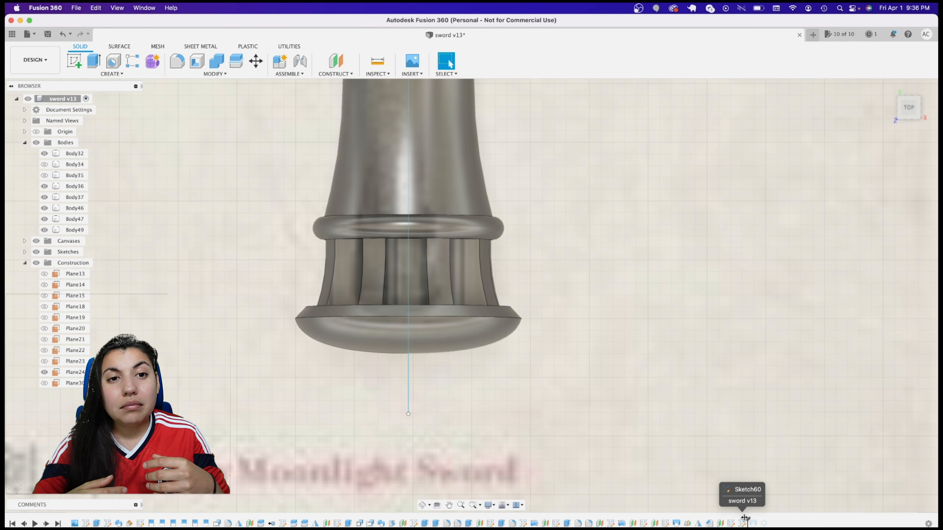
click(25, 251)
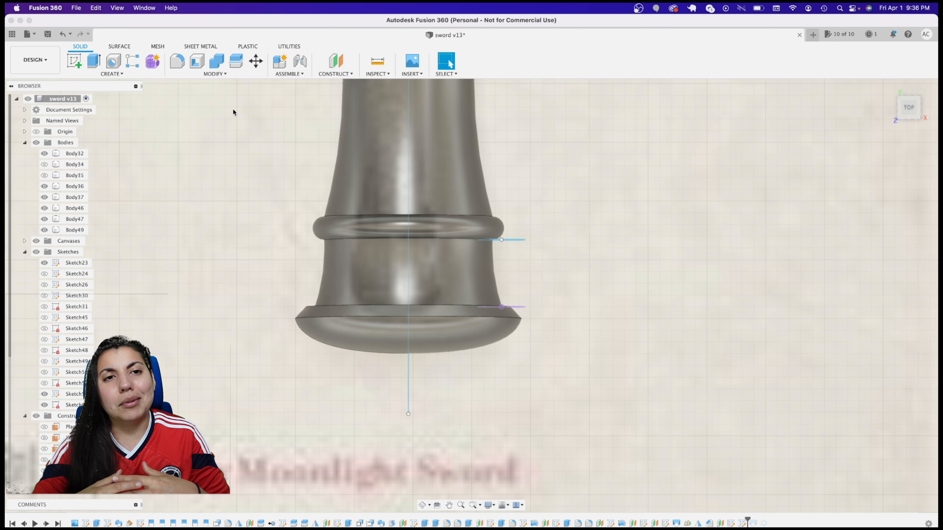
click(336, 74)
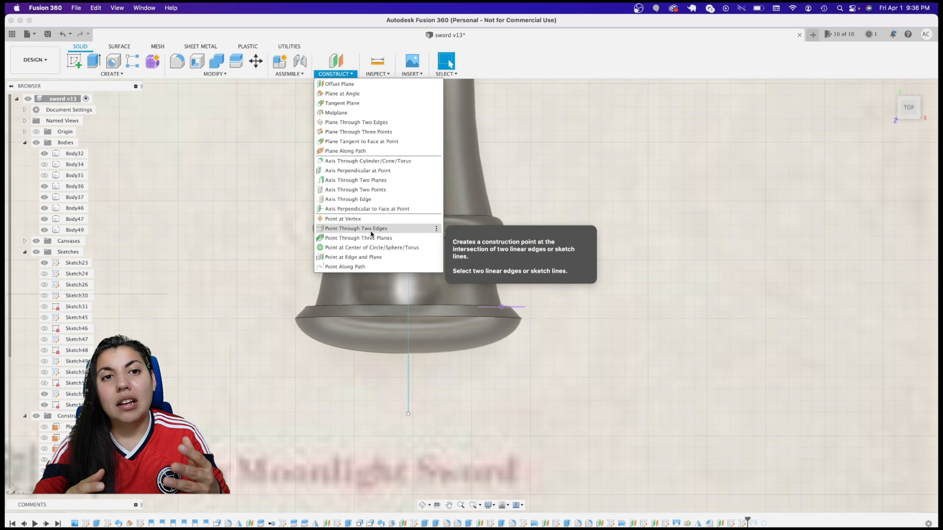
click(387, 189)
click(502, 240)
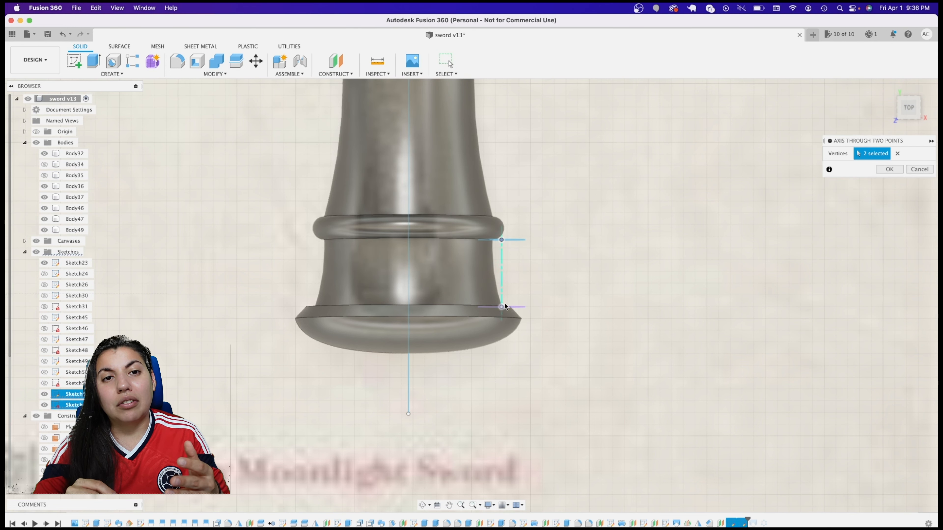
click(882, 172)
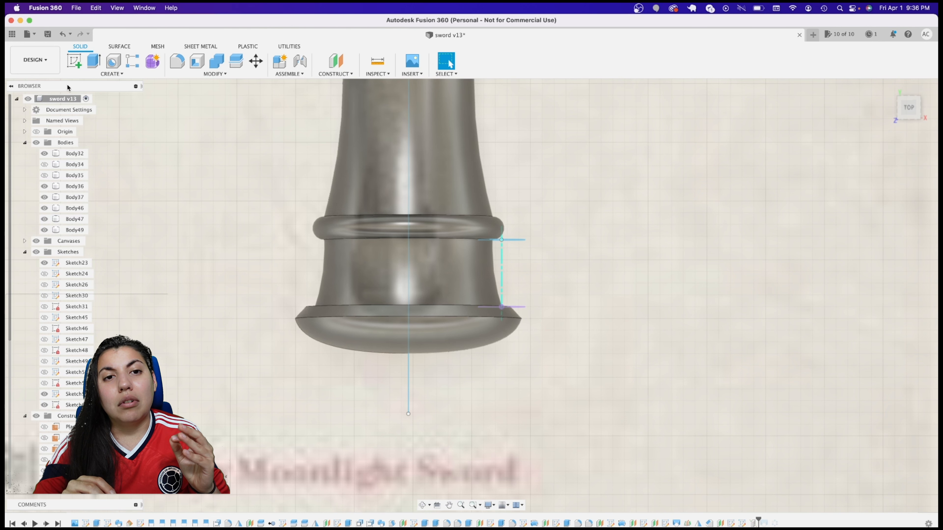
Construct a plane at an angle of 0 degrees through the new axis beside the pommel
click(336, 73)
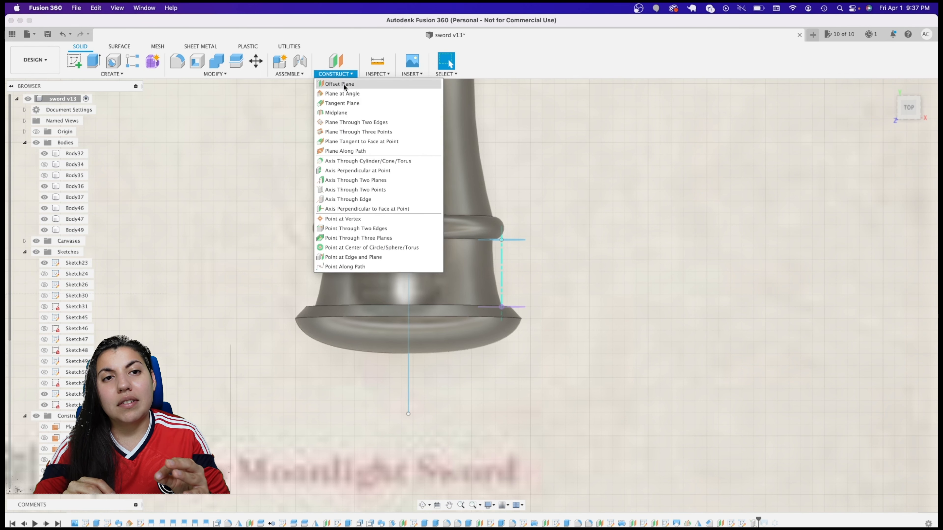
click(362, 93)
click(501, 255)
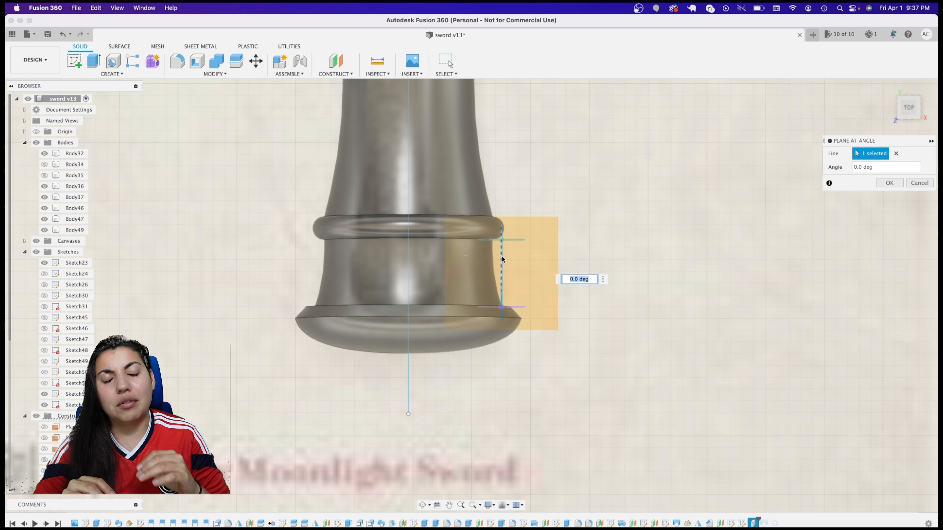
click(889, 183)
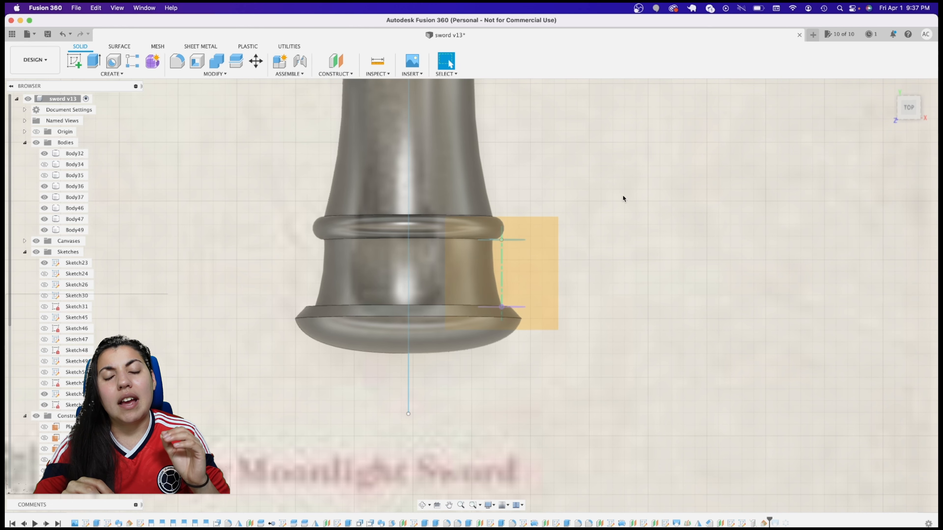
click(74, 61)
click(515, 236)
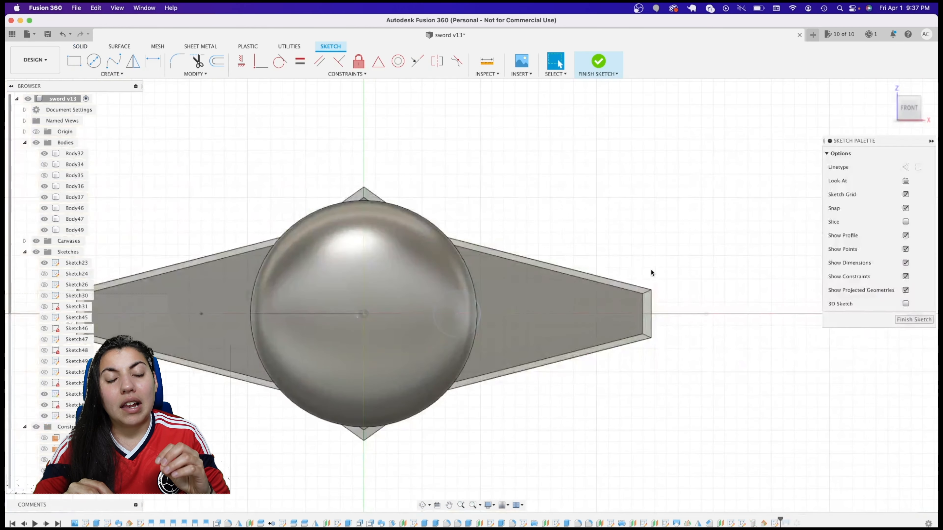
click(913, 319)
right_click(775, 524)
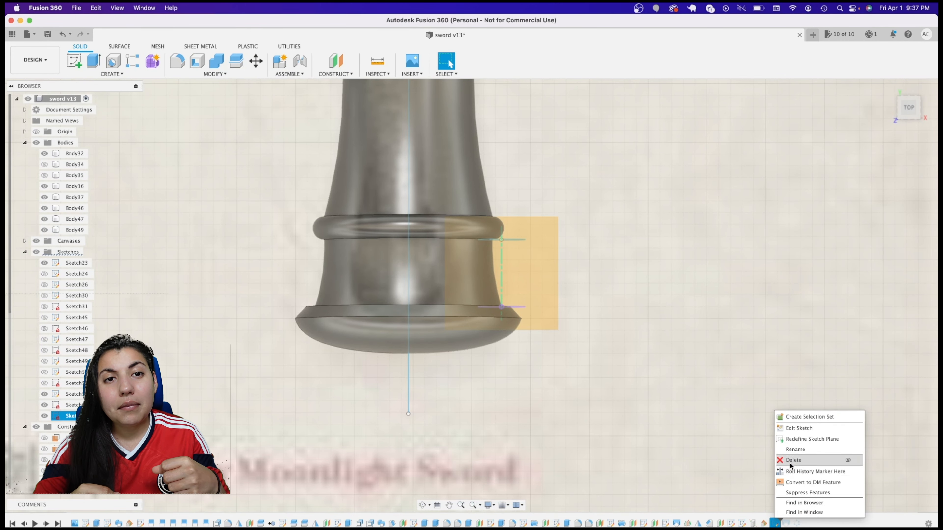
click(812, 439)
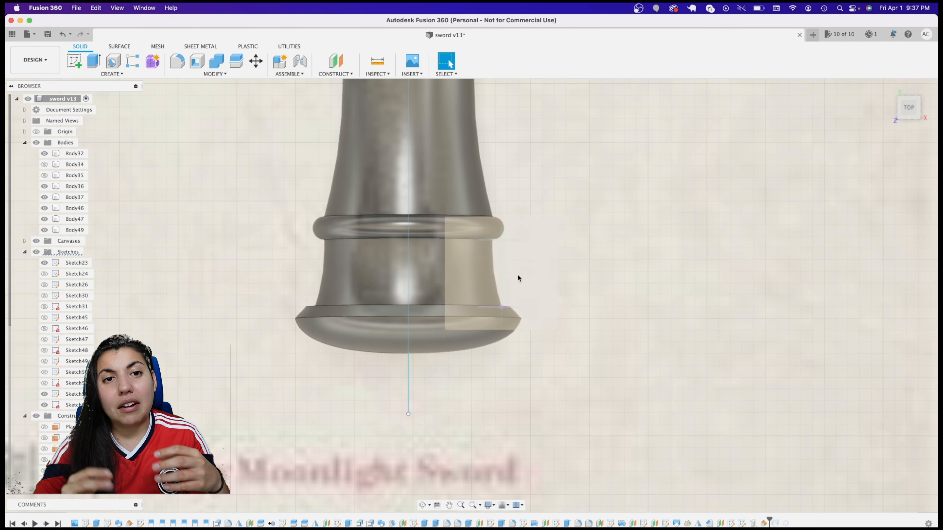
Create a sketch on the angled plane and bring in the upper circle's centre point and the lower circle with Intersect
click(529, 260)
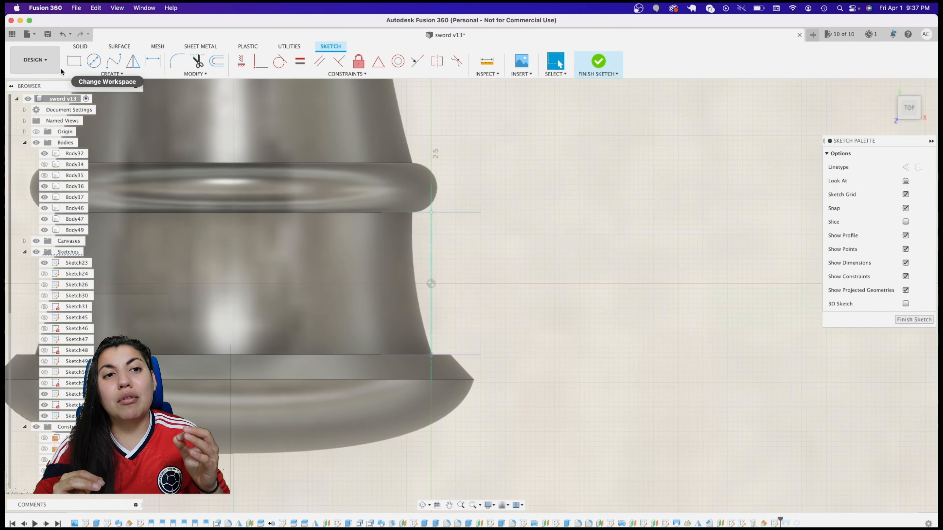
click(112, 74)
mouse_move(106, 219)
click(157, 229)
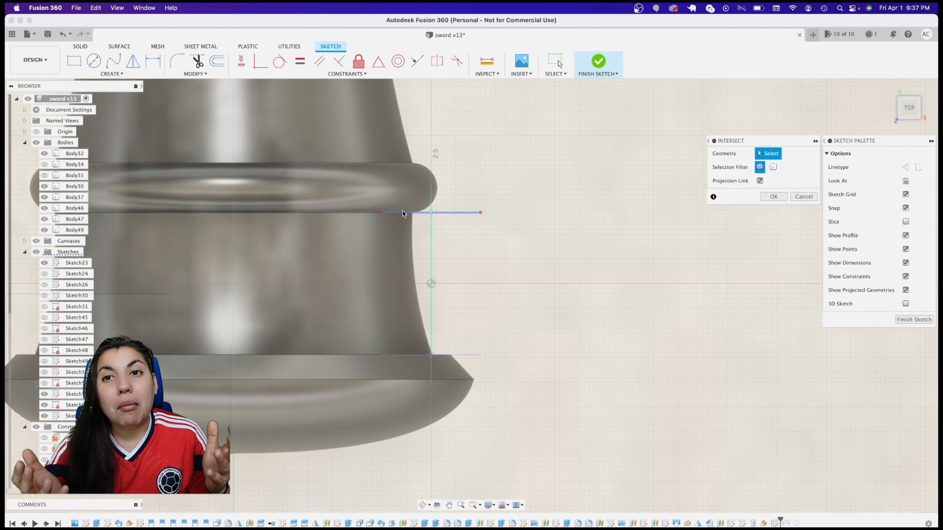
click(432, 214)
click(465, 355)
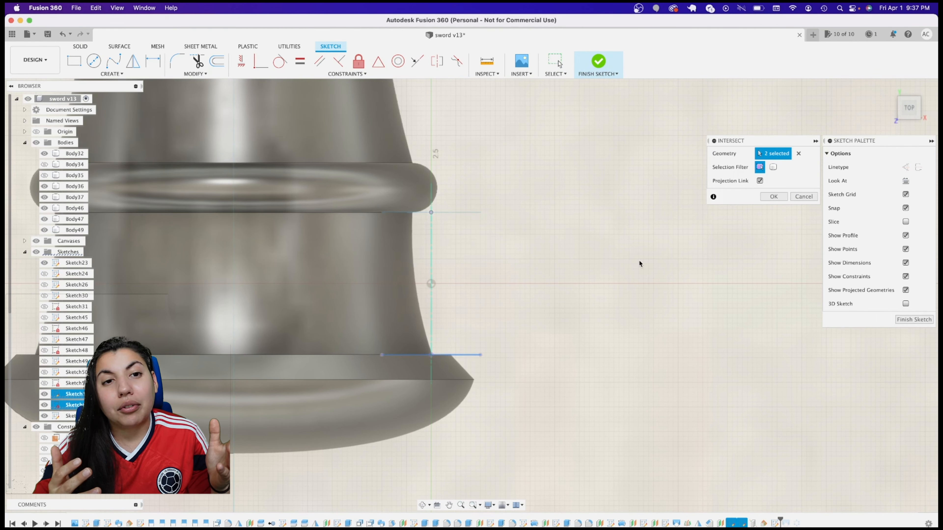
click(776, 198)
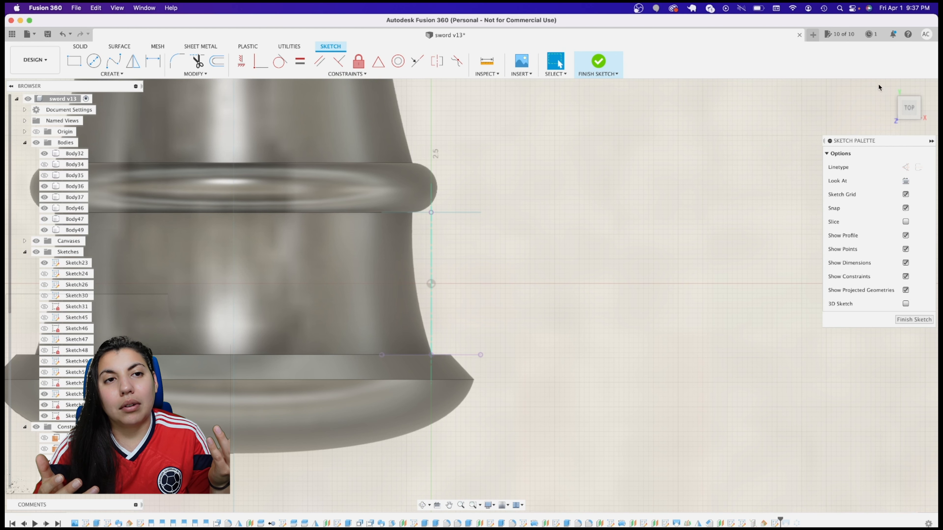
Draw a fit point spline from the upper circle's centre, bowing inward into the pommel, down to the lower circle's centre, and finish the sketch
click(114, 60)
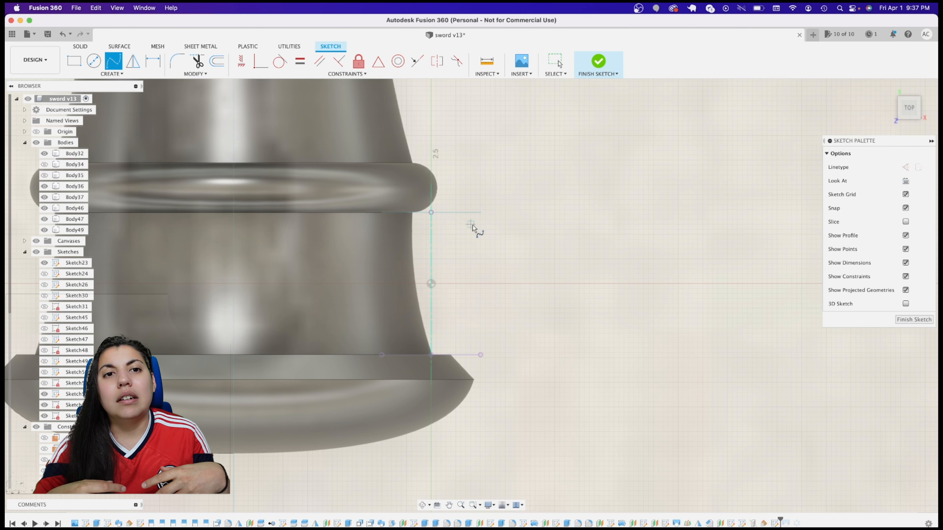
click(431, 213)
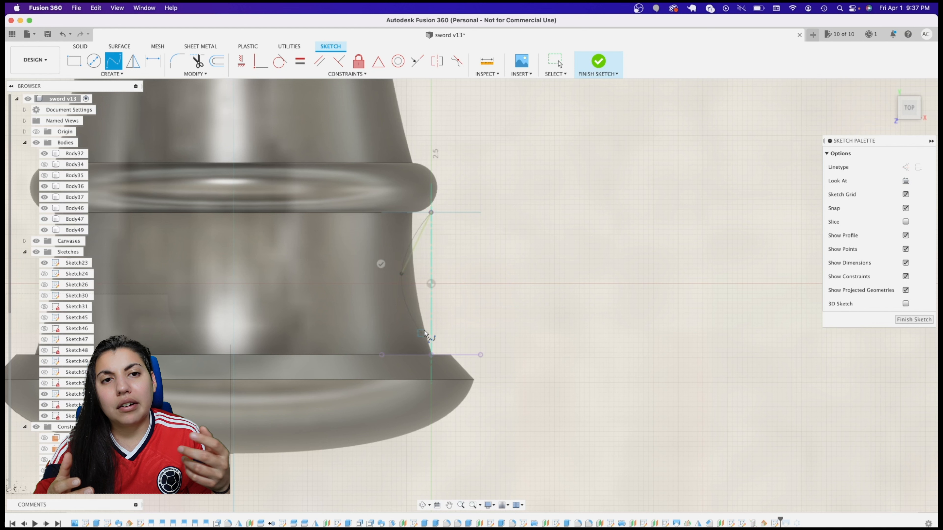
click(431, 355)
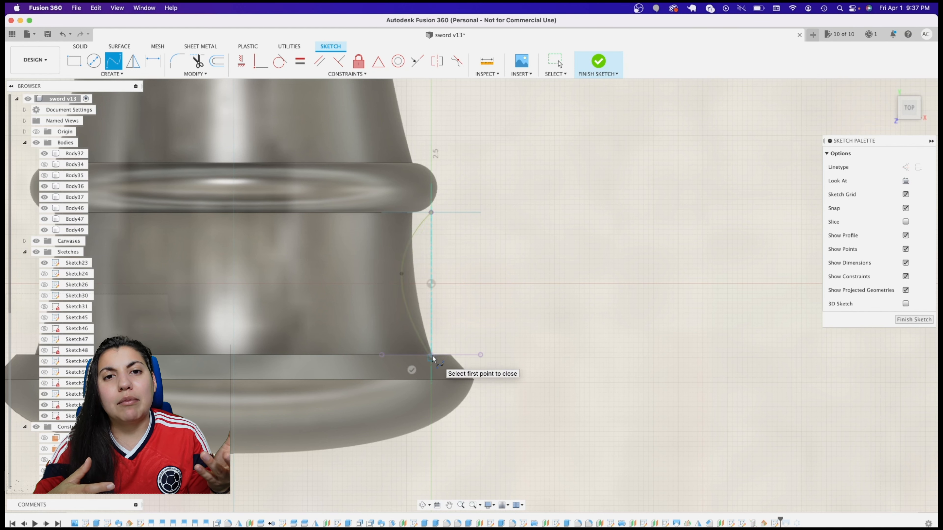
click(411, 370)
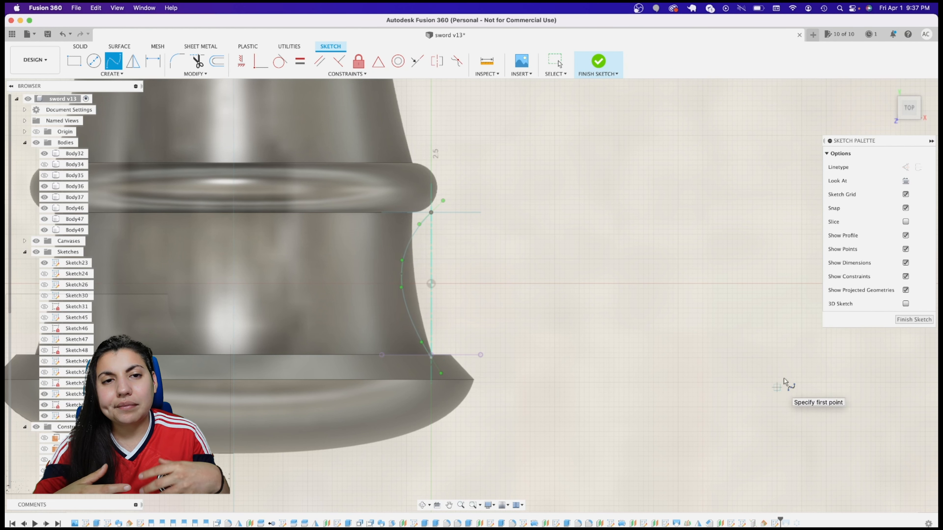
click(913, 319)
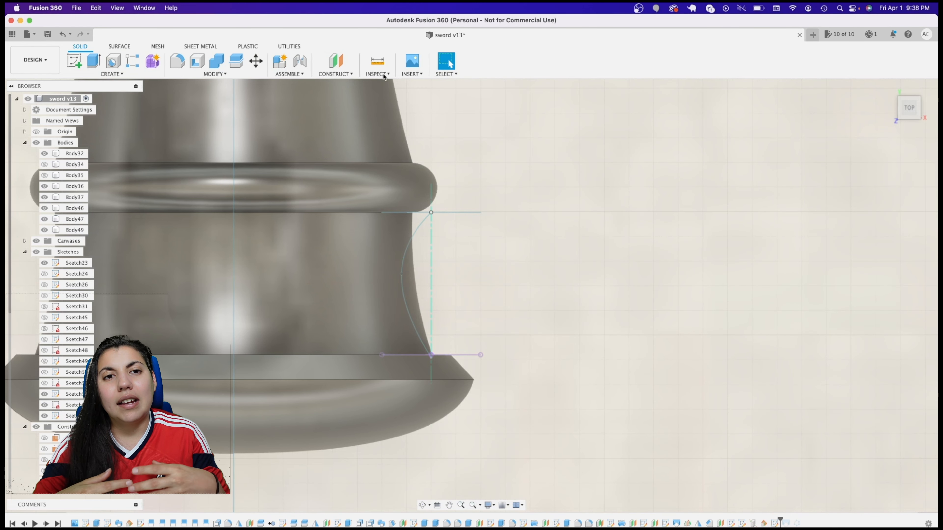
Edit the loft cut to follow the spline as its centerline, and roll the timeline forward past the circular pattern
right_click(785, 524)
click(809, 444)
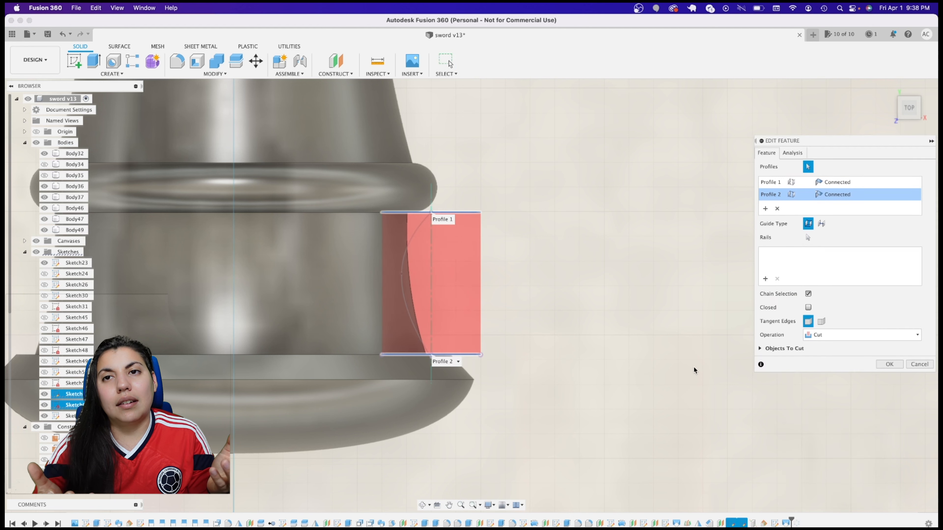
click(821, 223)
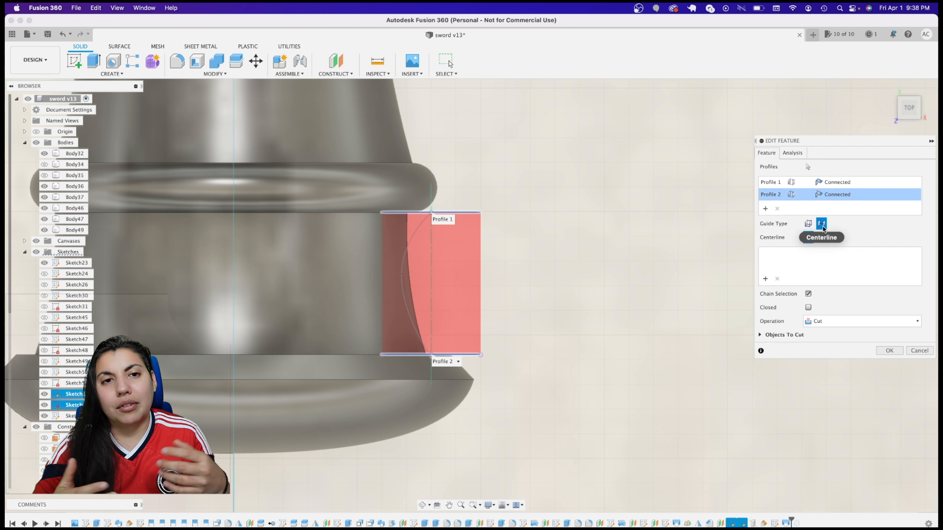
click(408, 307)
click(892, 352)
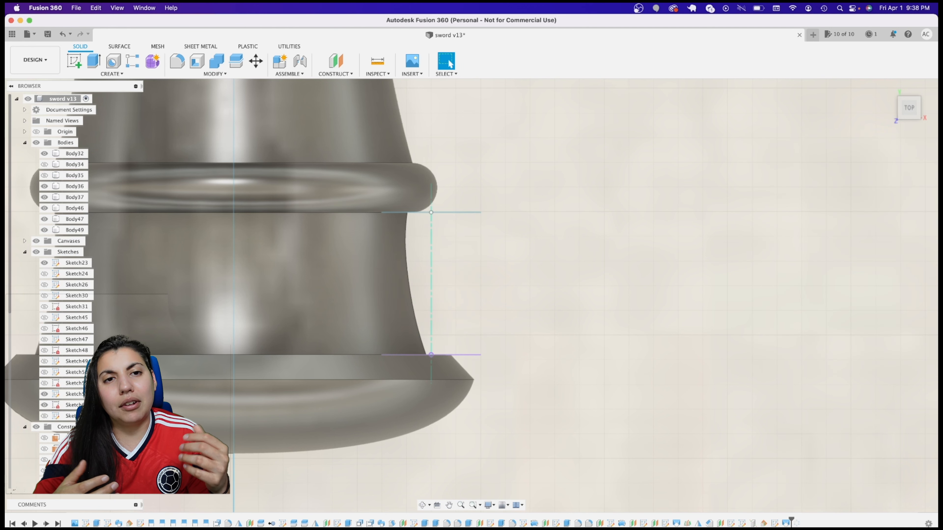
drag(789, 519, 801, 520)
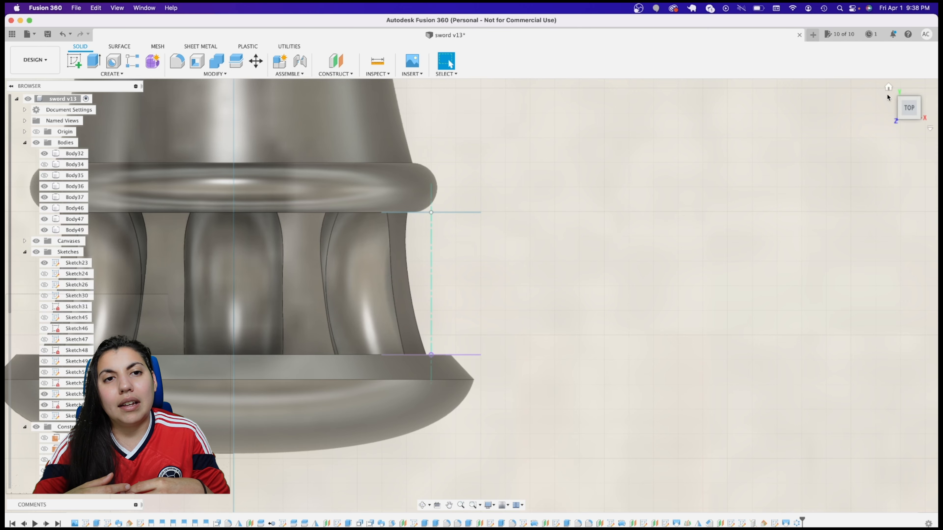
Move the upper flute circle outward from the pommel's axis by about a quarter of its diameter to make the flutes shallower
shift+middle_drag(471, 294, 847, 110)
scroll(685, 213, left, 3)
scroll(685, 213, down, 3)
scroll(684, 217, up, 2)
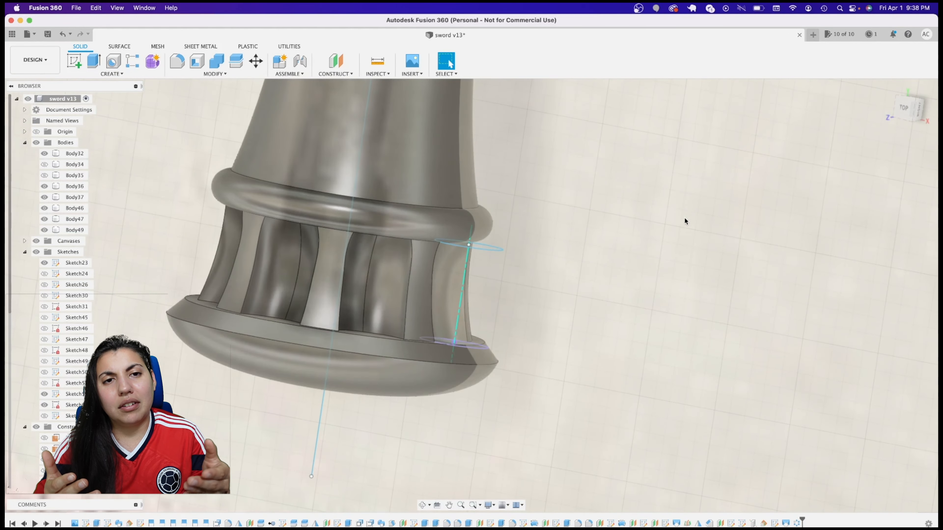
scroll(684, 218, down, 3)
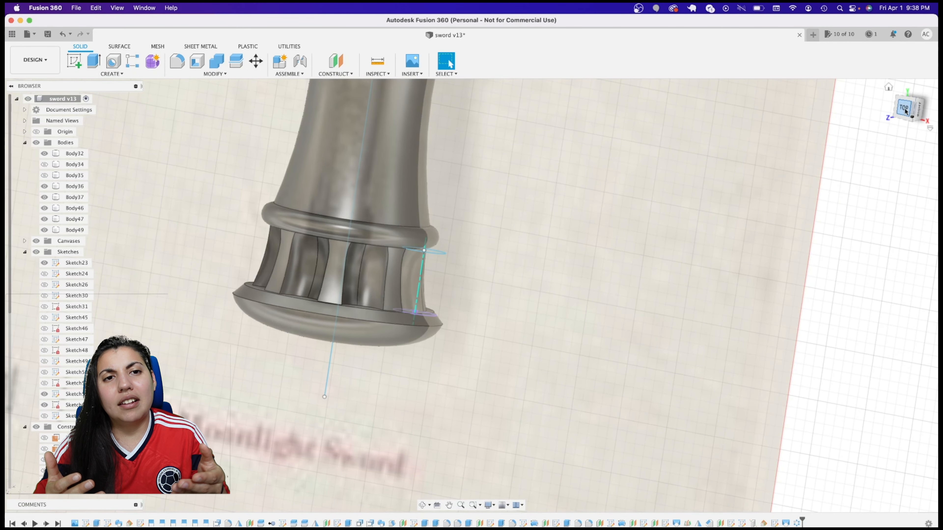
click(904, 111)
scroll(524, 315, up, 3)
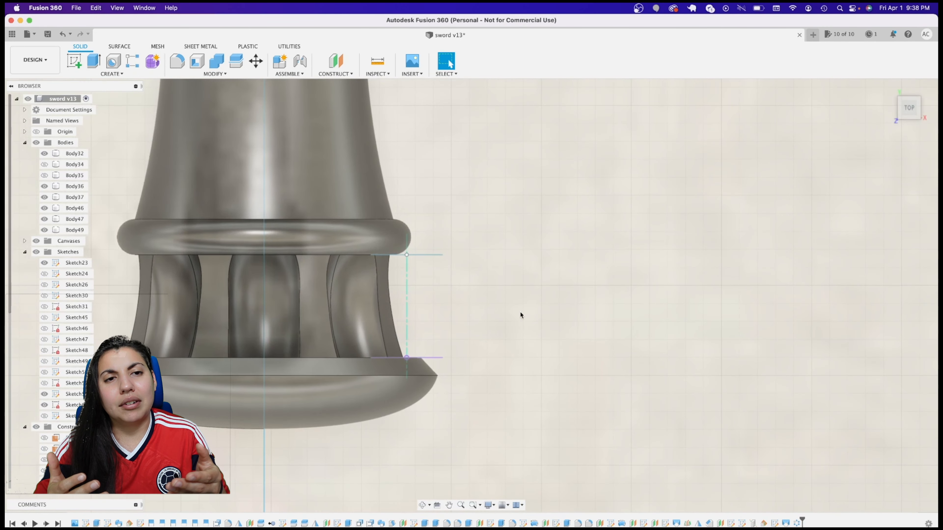
right_click(435, 257)
click(404, 268)
drag(436, 257, 448, 259)
click(889, 306)
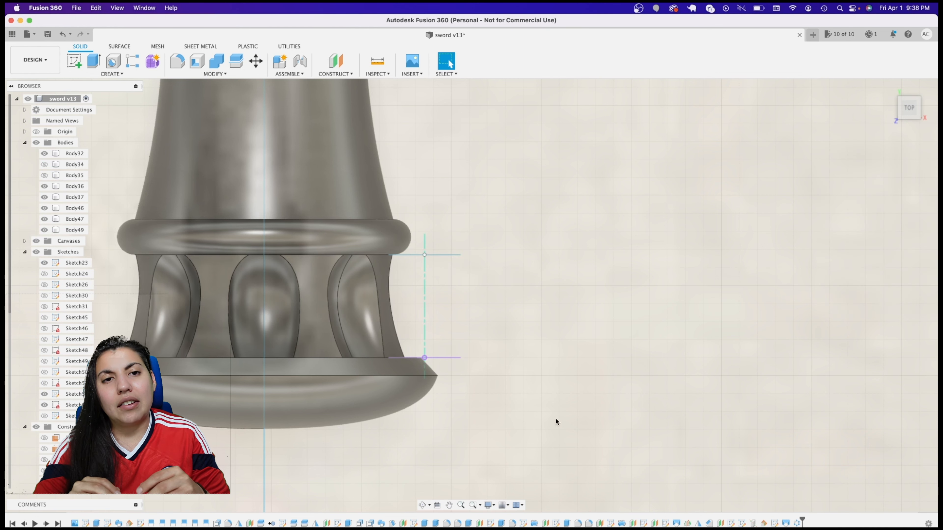
right_click(446, 358)
click(408, 371)
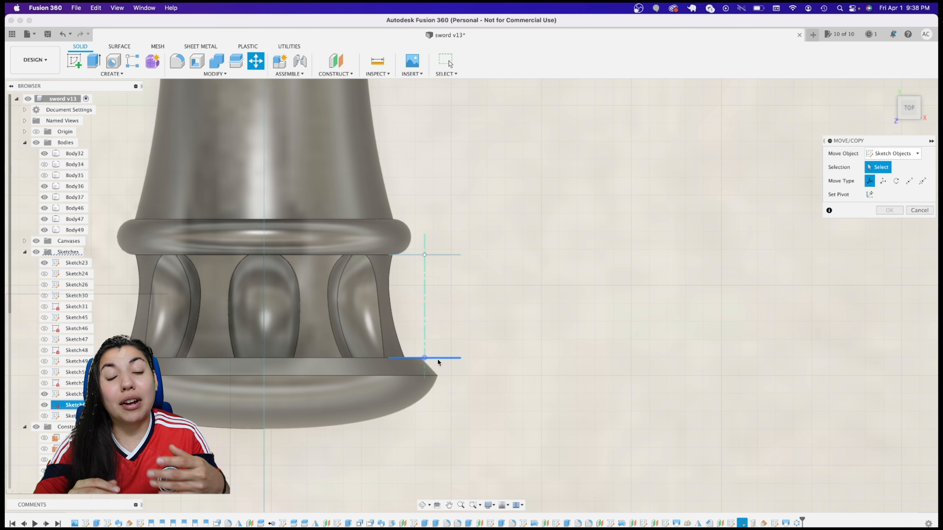
click(913, 211)
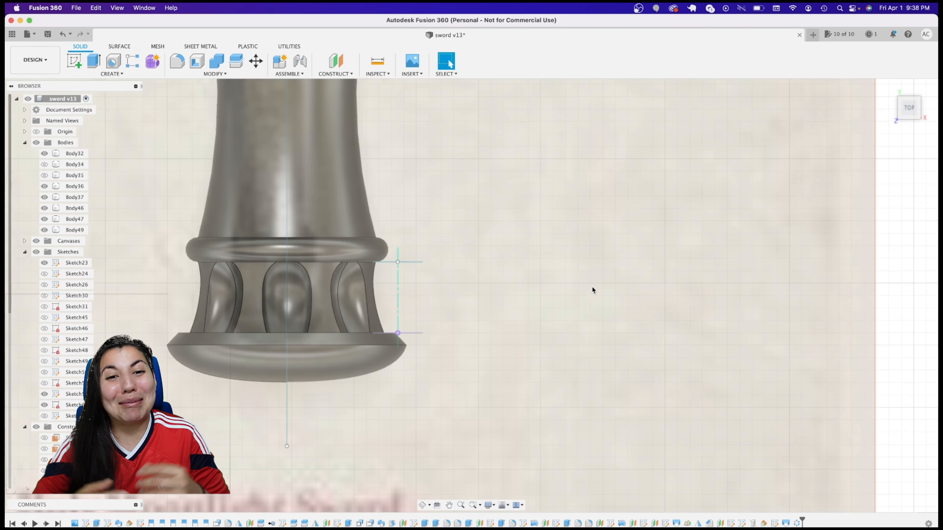
Examine the whole sword from several angles, including the fluted pommel, guard and engraved blade
scroll(876, 153, down, 5)
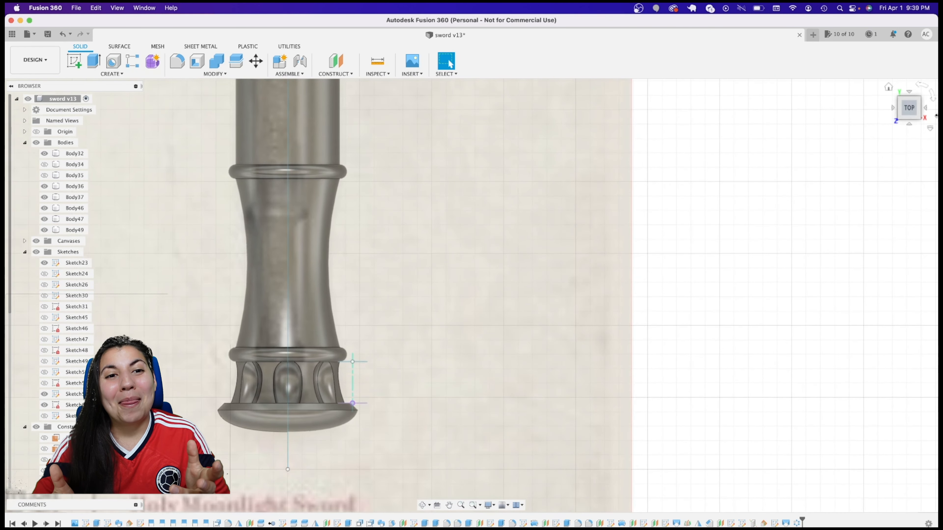
drag(909, 108, 885, 103)
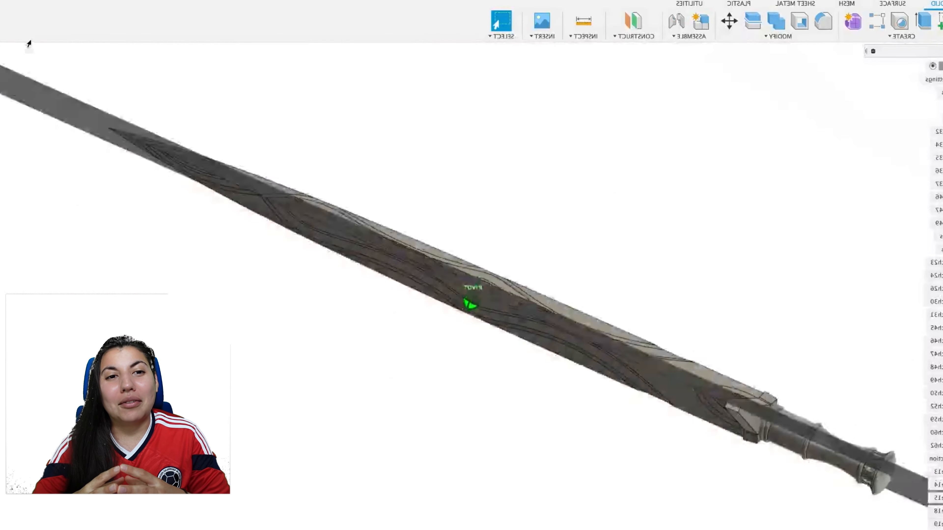
drag(29, 43, 37, 37)
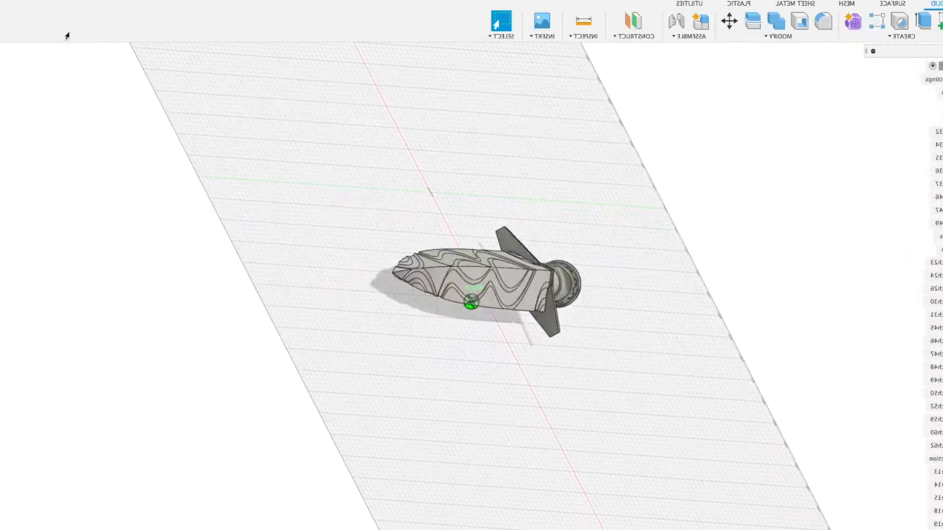
shift+middle_drag(65, 35, 0, 69)
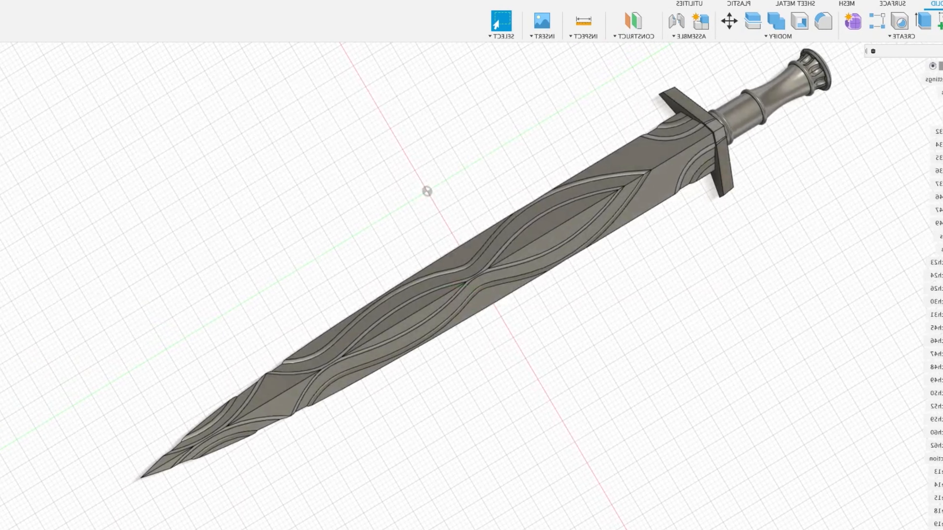